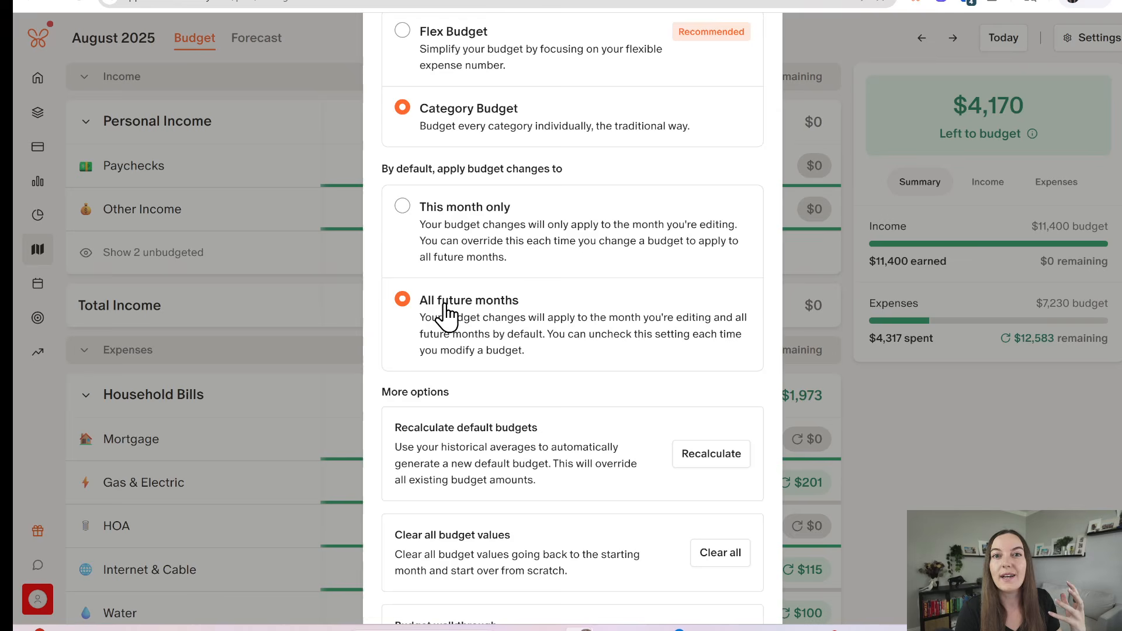
# Choose all future months as the default for applying budget changes, and clear all existing budget values
pyautogui.click(456, 234)
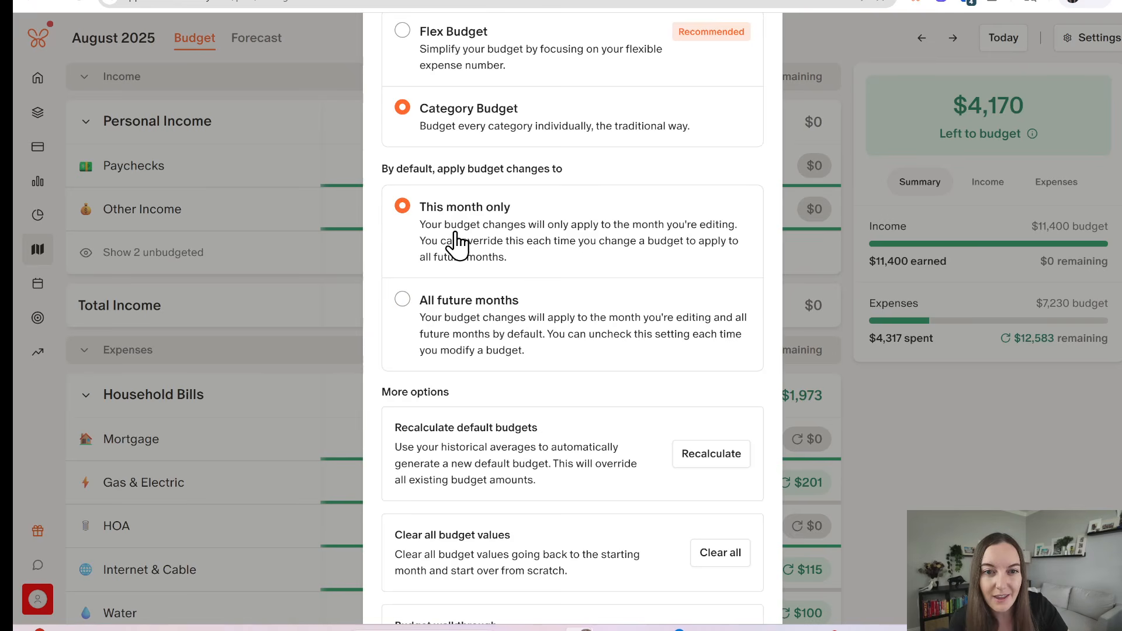
pyautogui.click(453, 318)
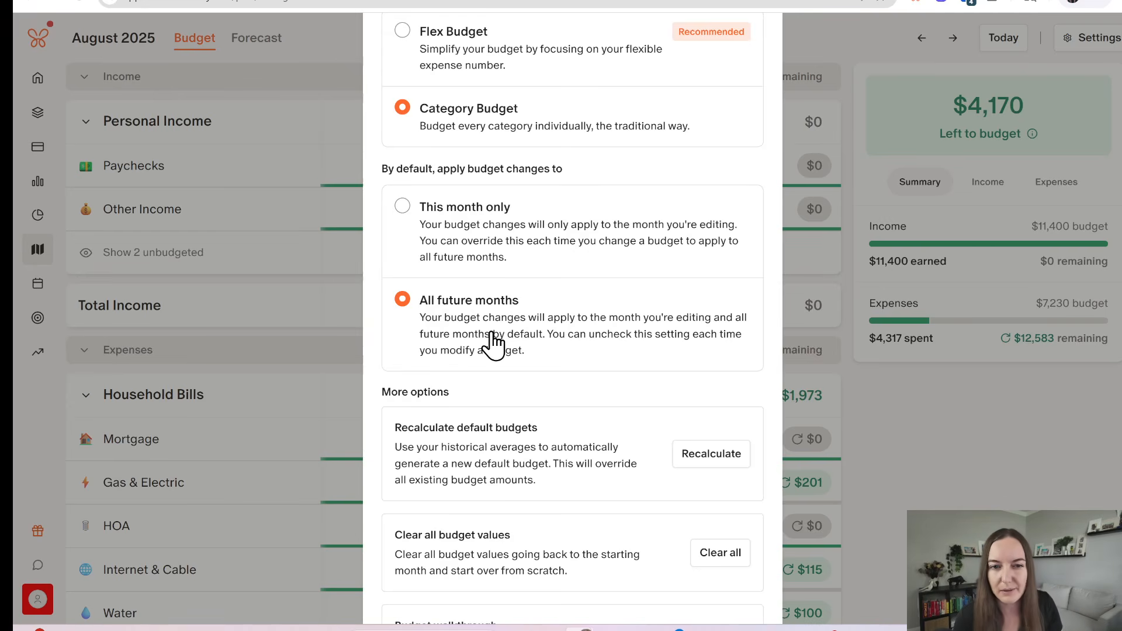
pyautogui.scroll(-3, 492, 342)
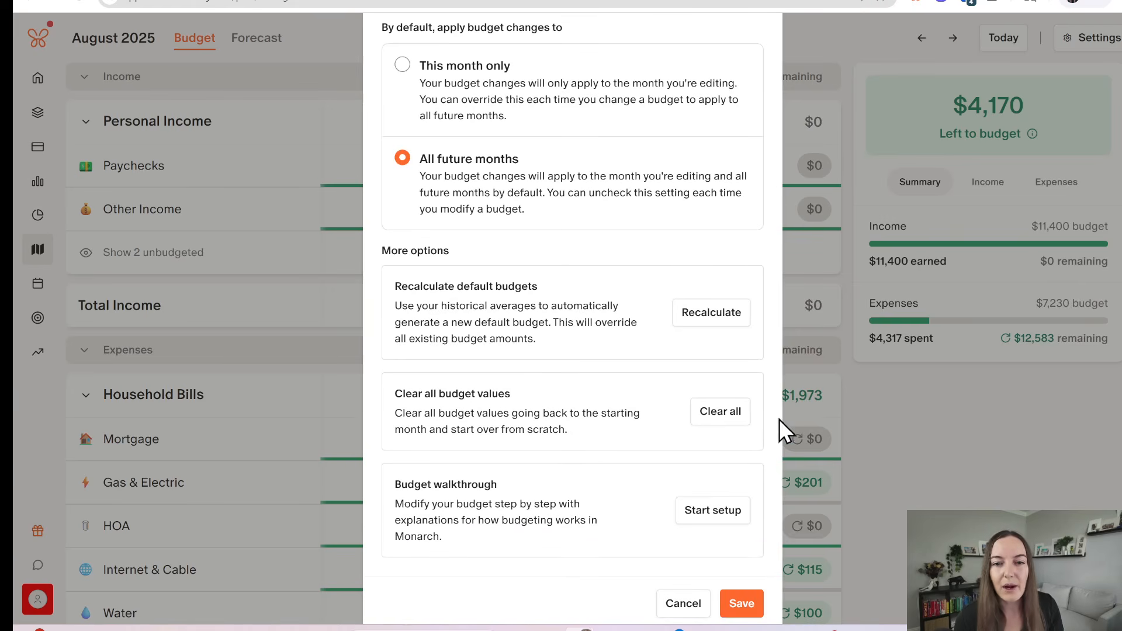
pyautogui.click(723, 417)
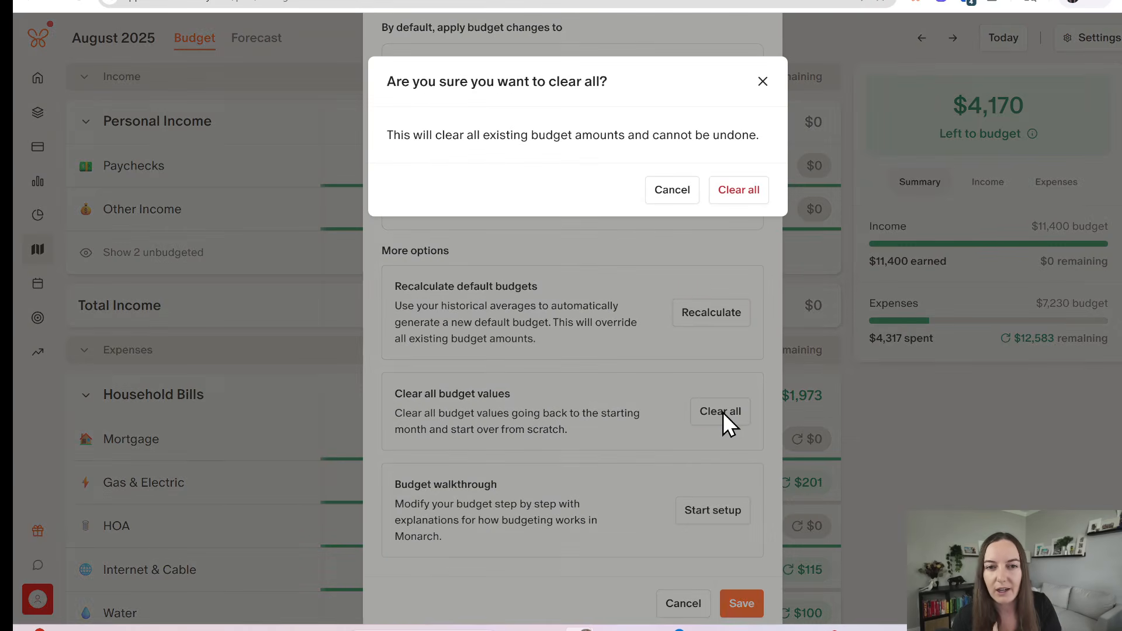
pyautogui.click(741, 198)
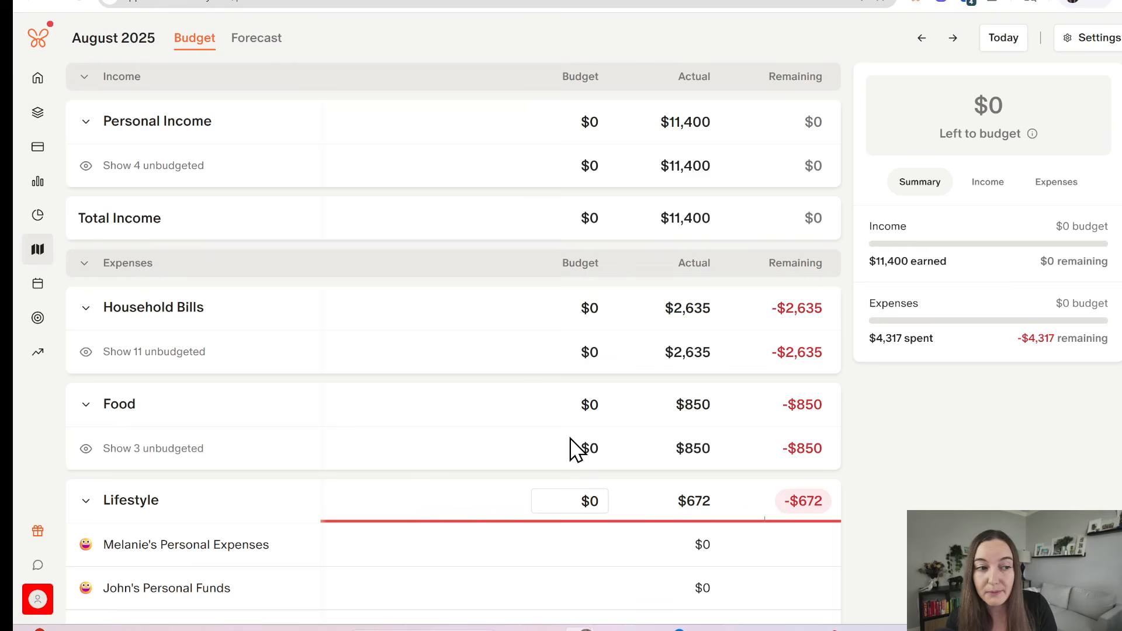
# Review the budget system and the default for applying changes in the budget settings, closing them without saving
pyautogui.click(1085, 39)
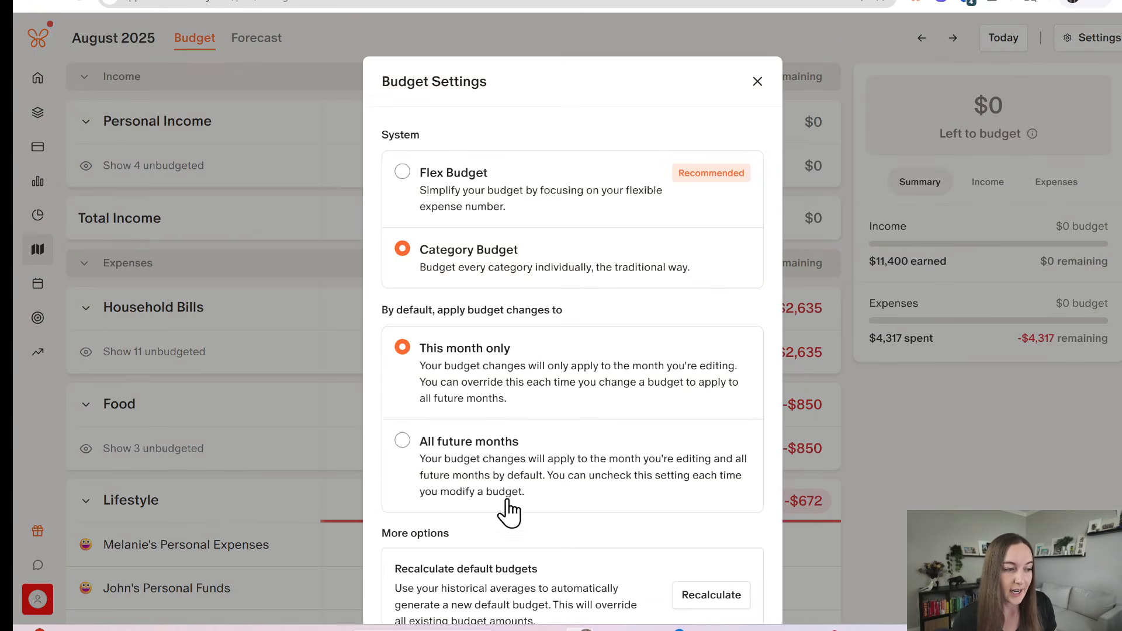
pyautogui.click(758, 82)
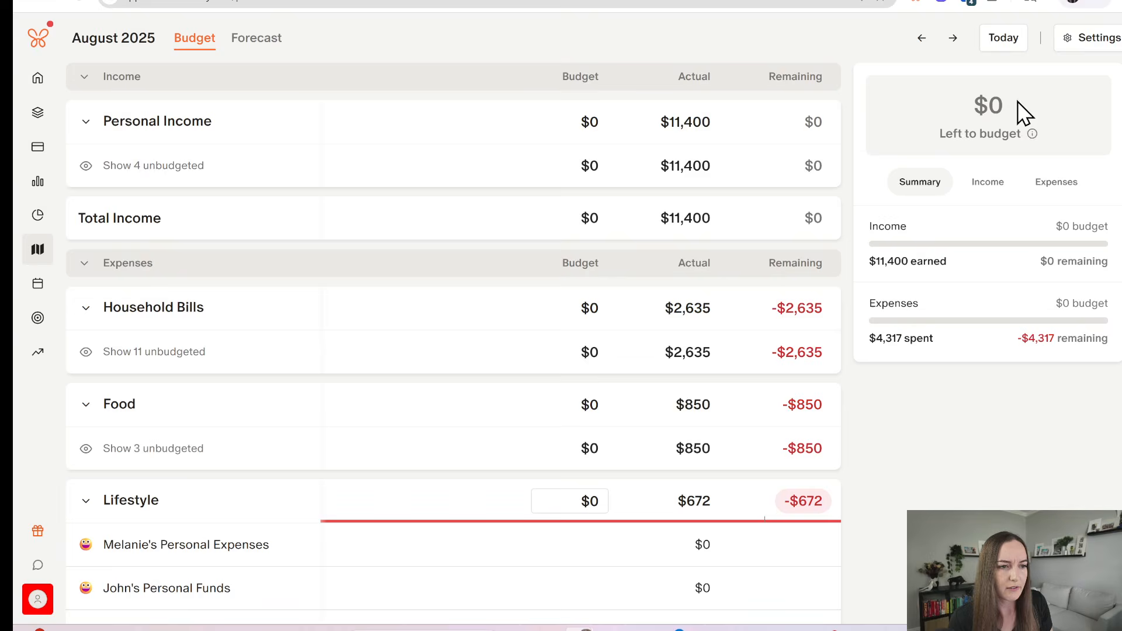
# Show the unbudgeted goals under Contributions, examine the list of goals, and collapse the Goals group
pyautogui.moveTo(1029, 132)
pyautogui.scroll(-15, 559, 369)
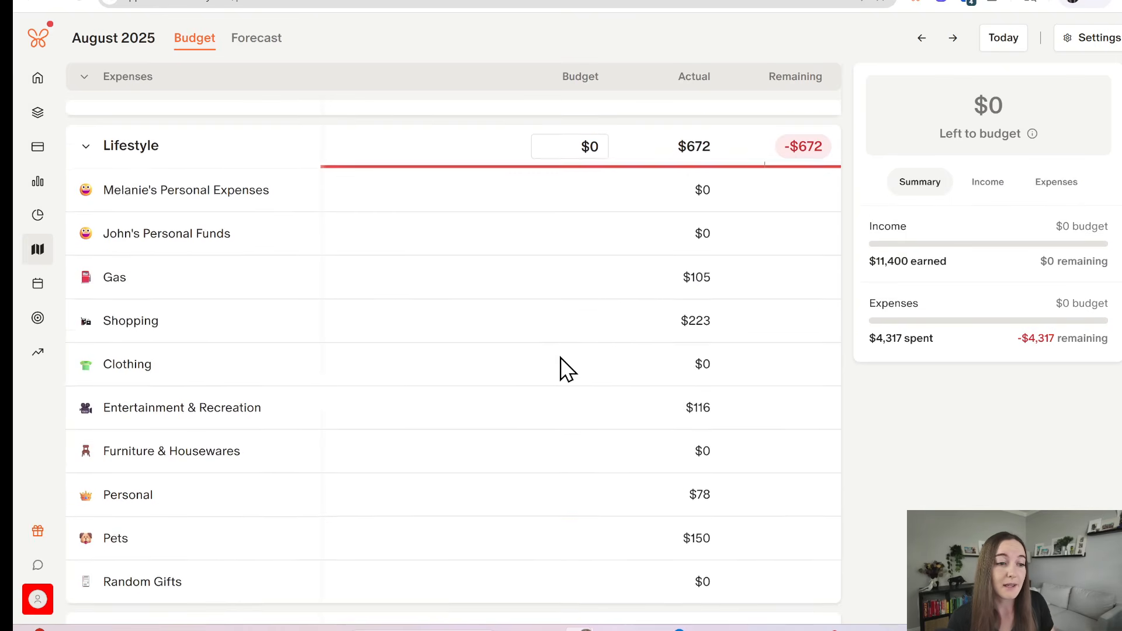
pyautogui.scroll(-5, 576, 324)
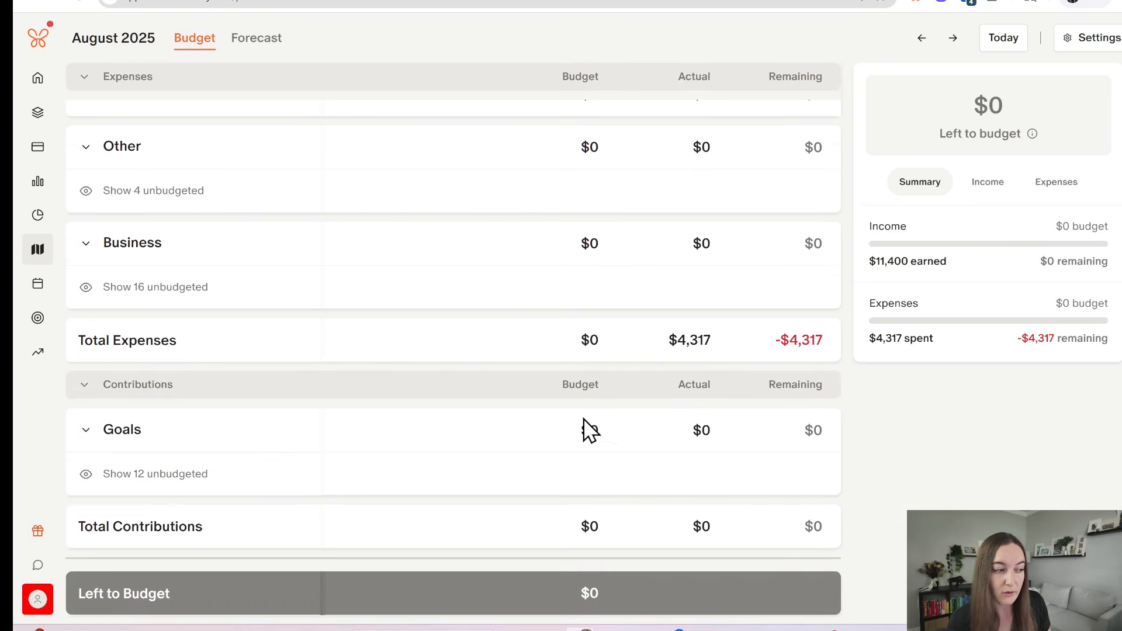
pyautogui.click(167, 488)
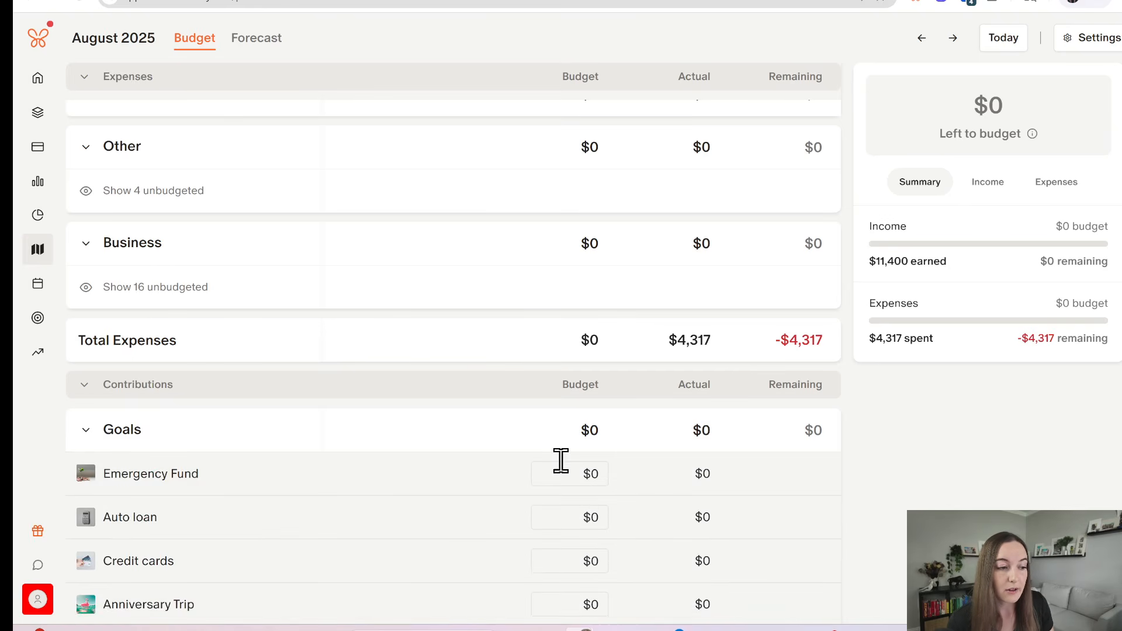
pyautogui.scroll(-3, 565, 454)
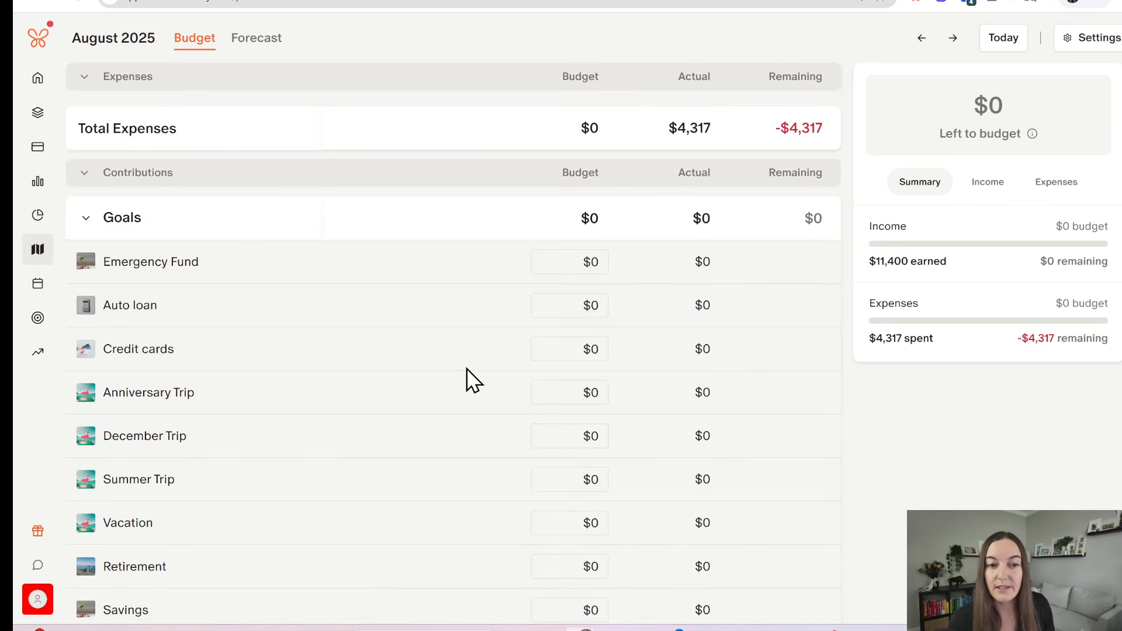
pyautogui.scroll(-3, 526, 462)
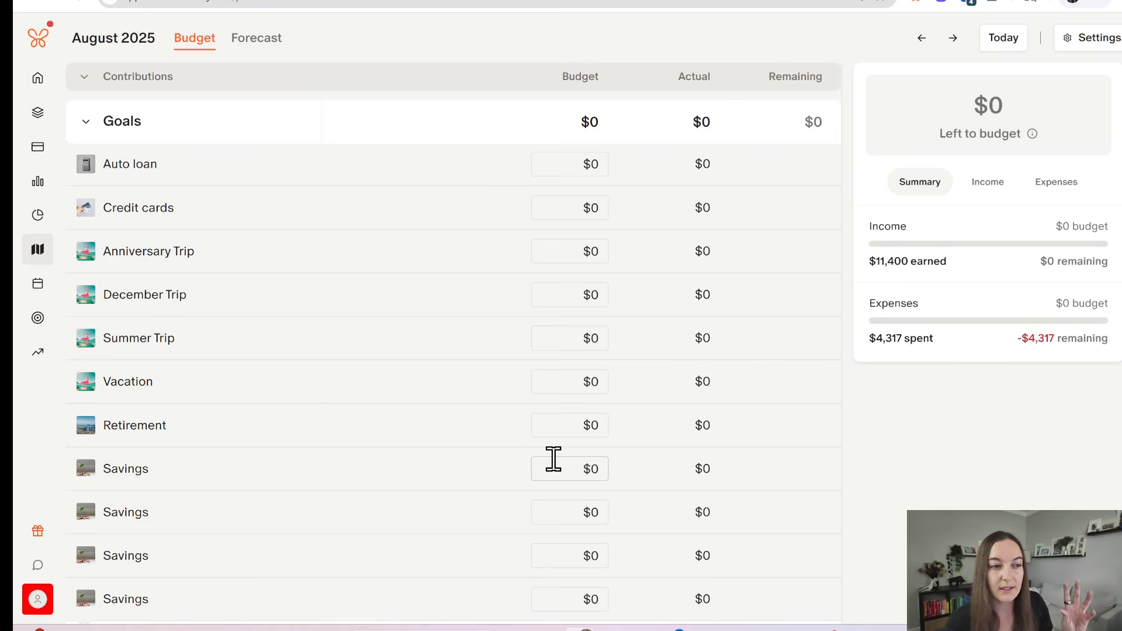
pyautogui.scroll(2, 553, 459)
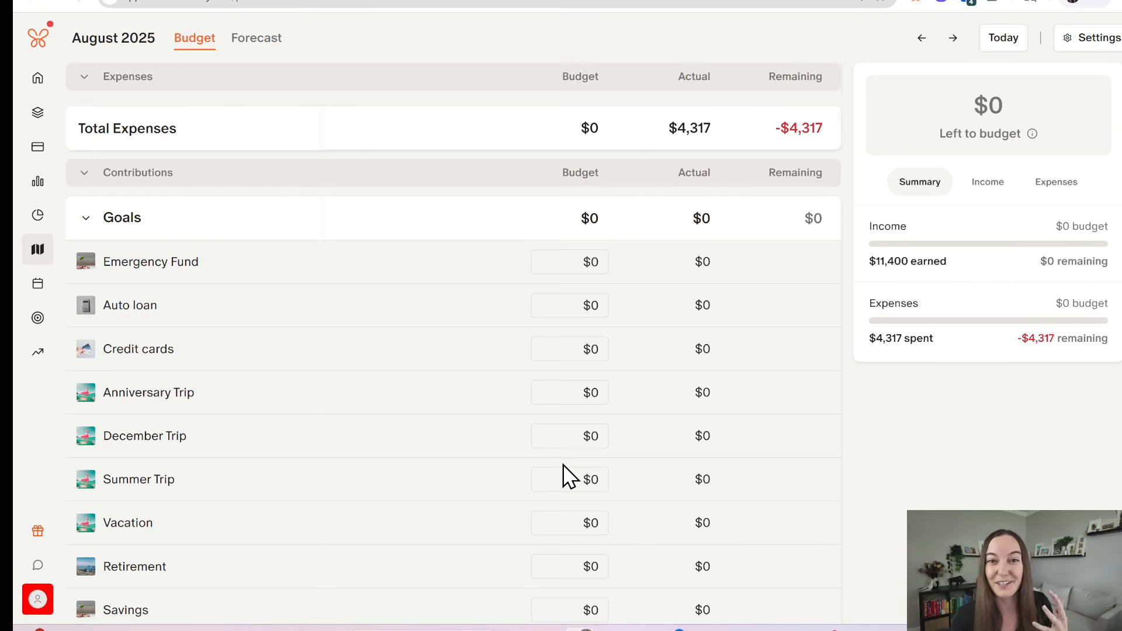
pyautogui.scroll(1, 315, 362)
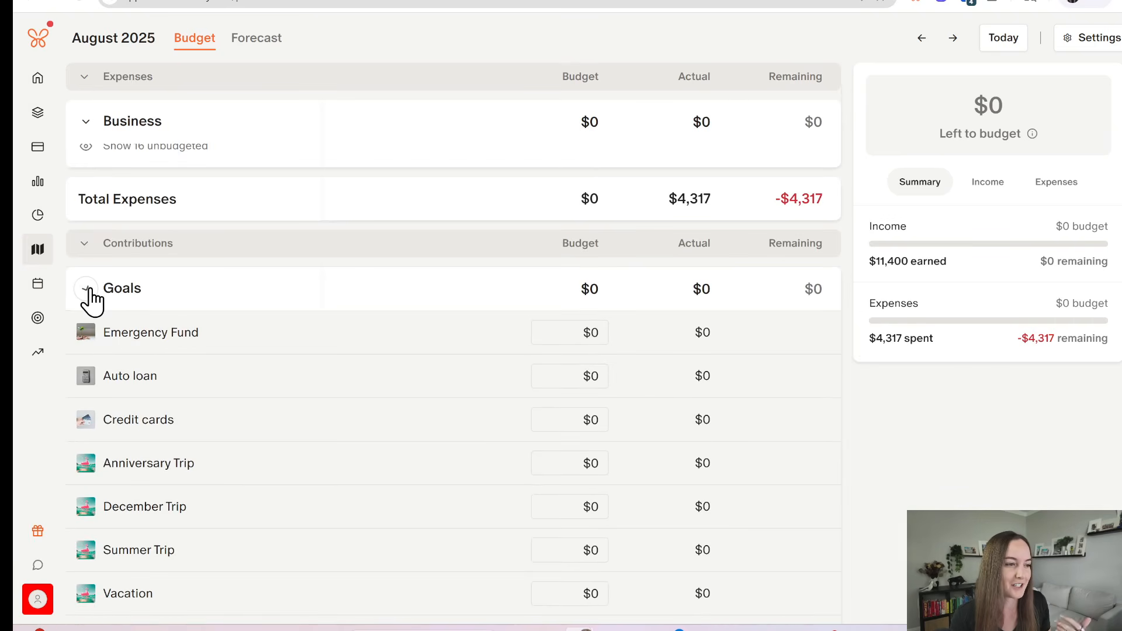
pyautogui.click(87, 289)
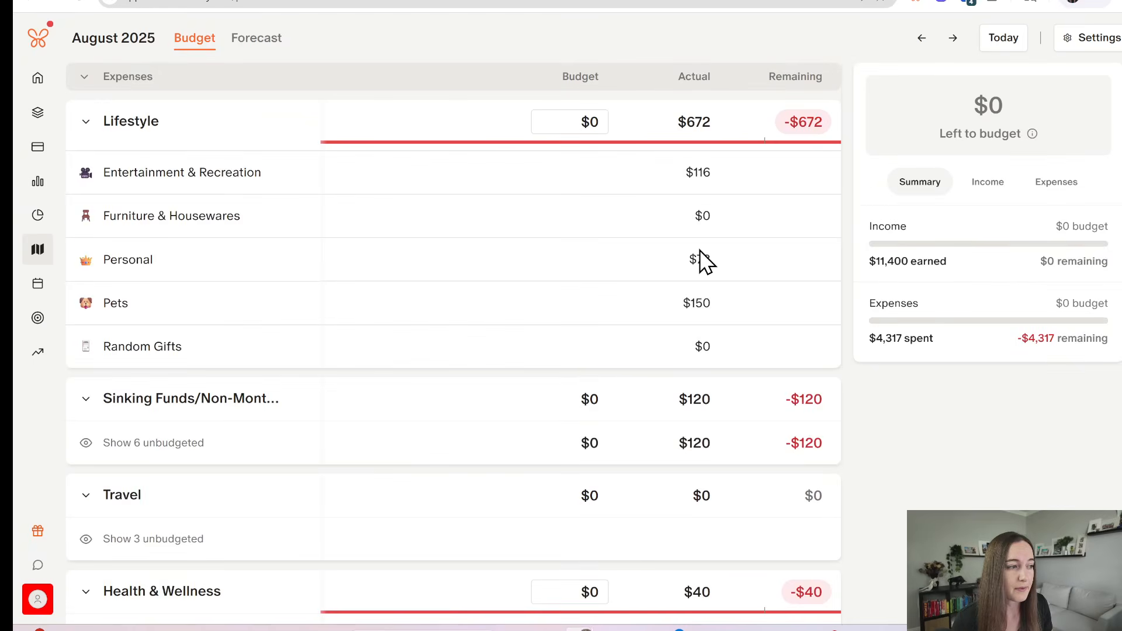
# Show the unbudgeted Personal Income categories, set the August Paychecks budget to $8,400, and hide the remaining unbudgeted ones
pyautogui.click(160, 170)
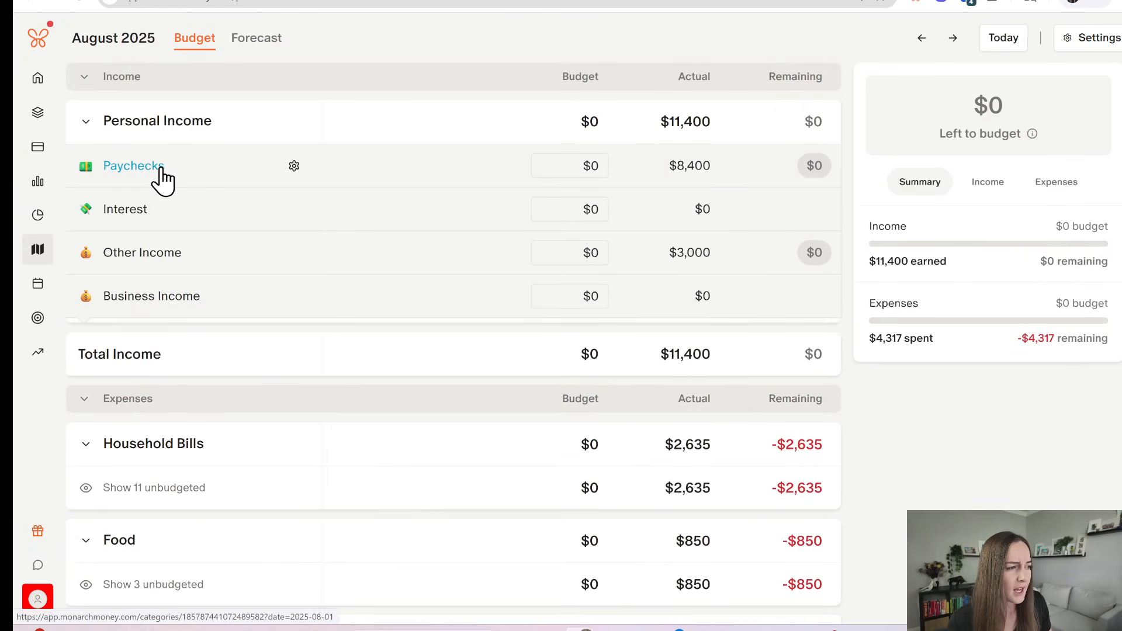
pyautogui.click(594, 165)
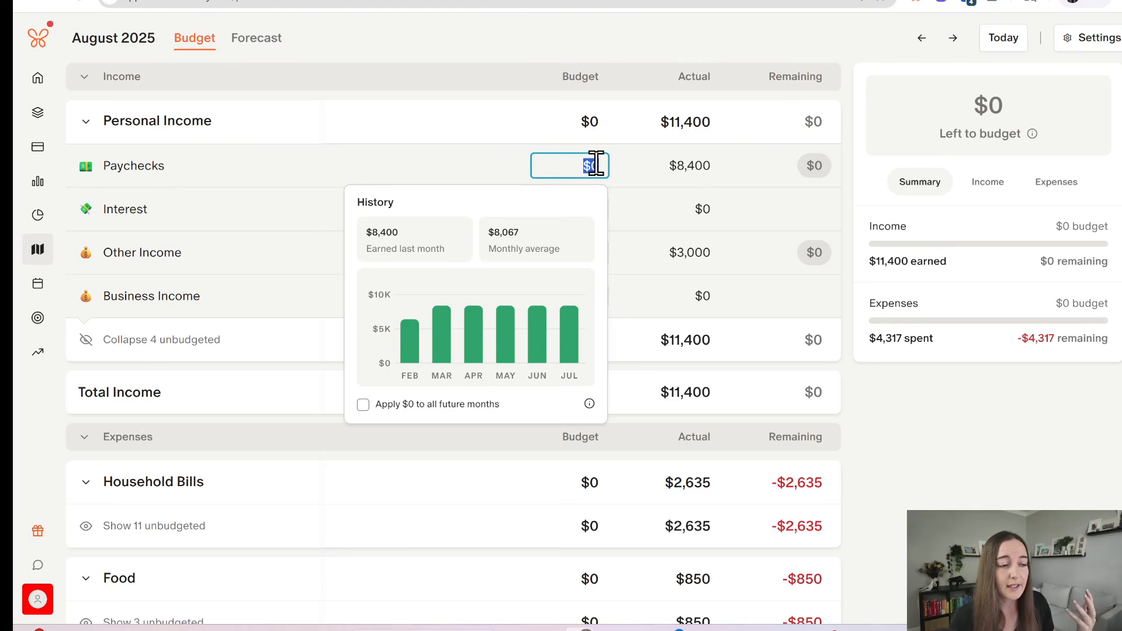
pyautogui.write('8')
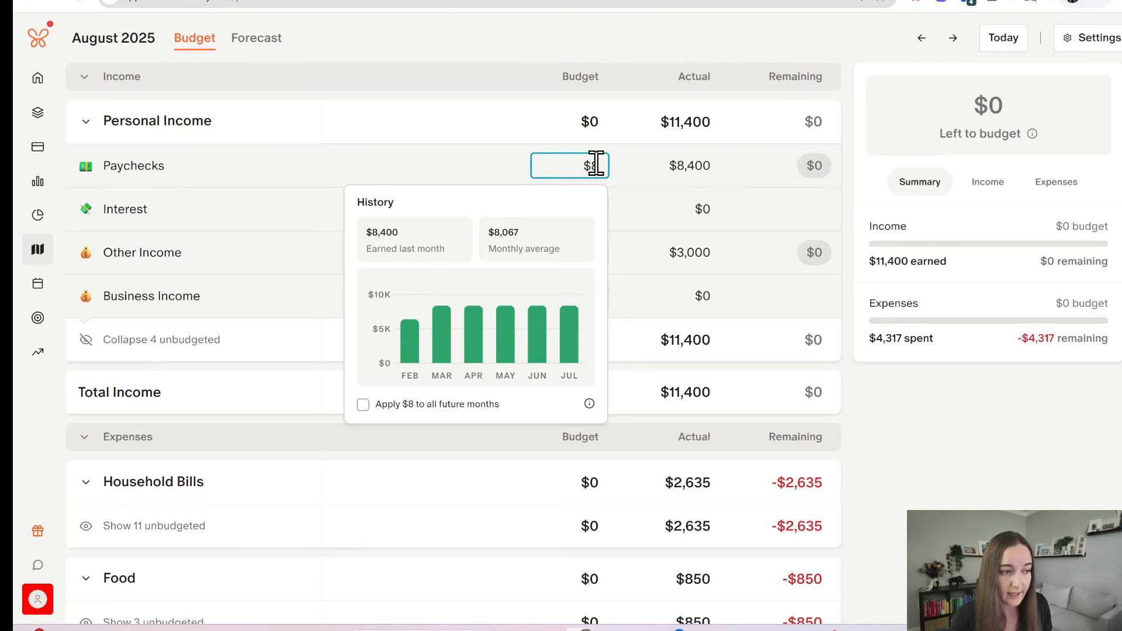
pyautogui.write(',400')
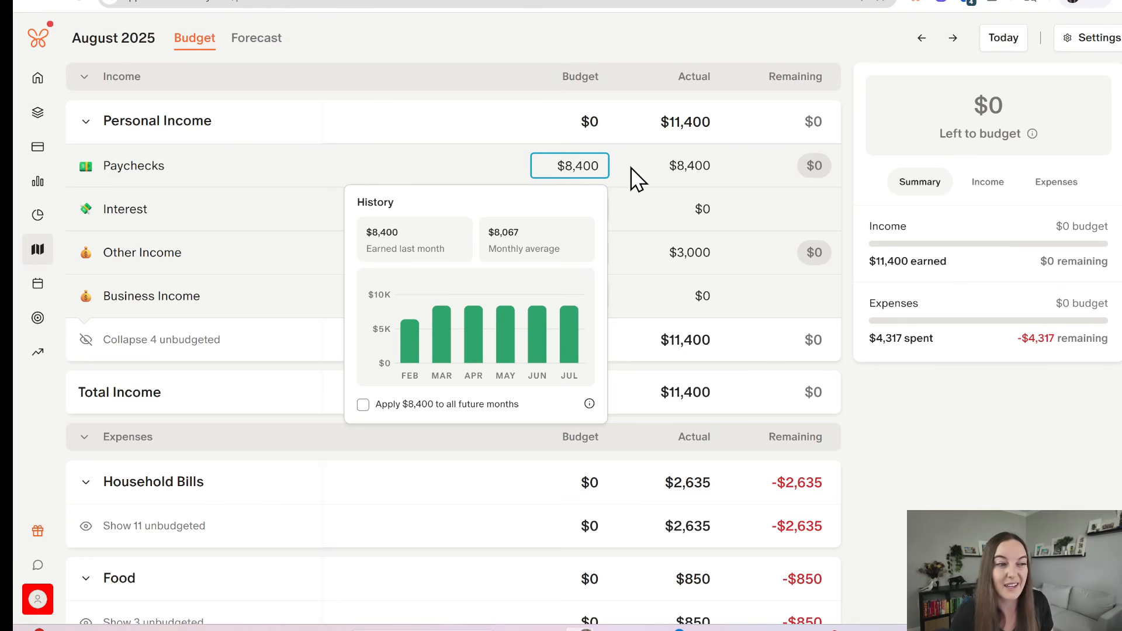
pyautogui.tripleClick(601, 166)
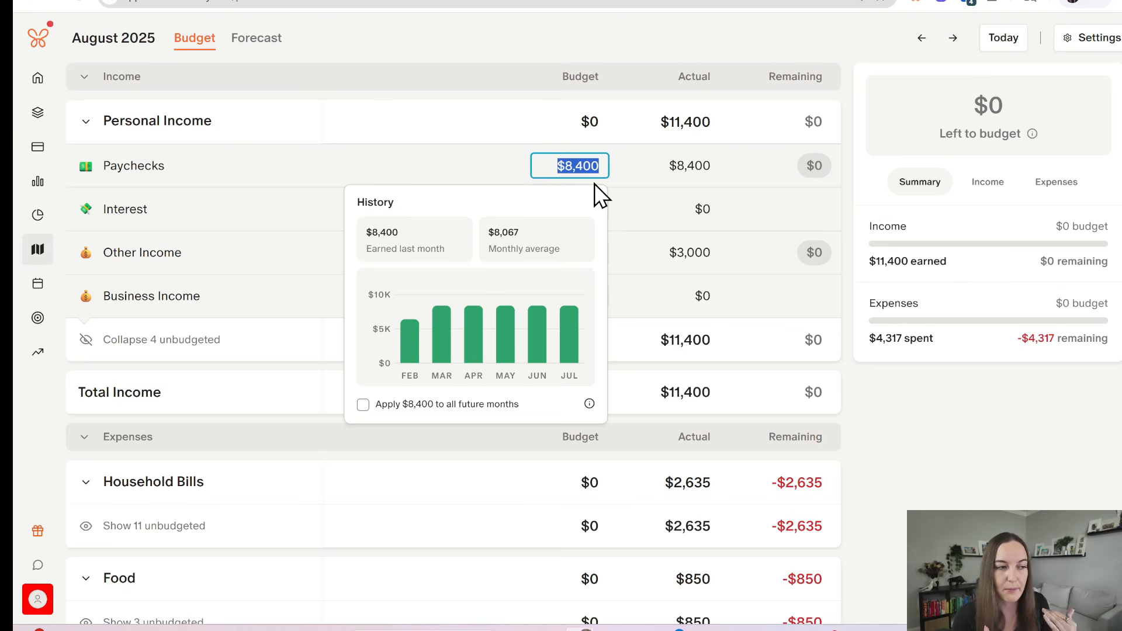
pyautogui.click(622, 181)
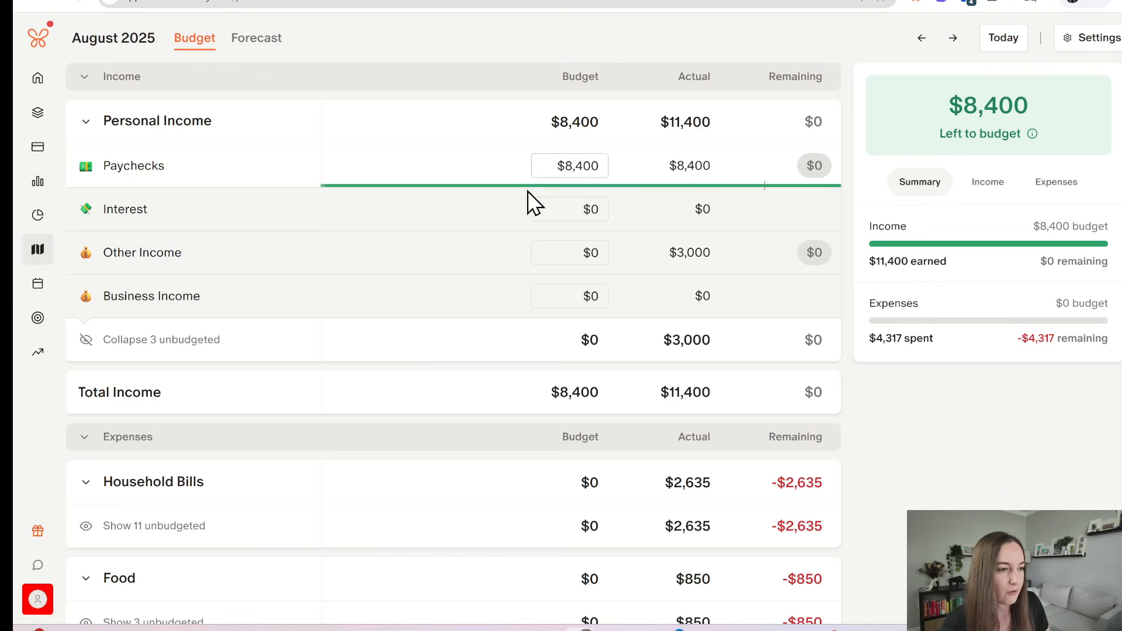
pyautogui.click(143, 342)
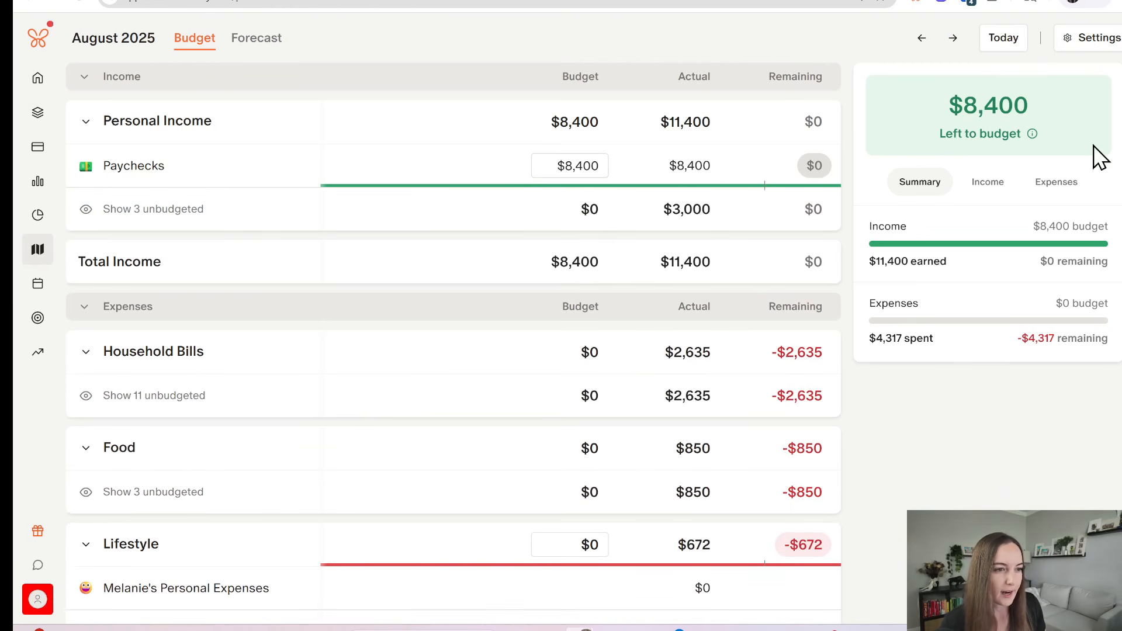
# Show the unbudgeted Household Bills categories and set the Mortgage budget to $1,385
pyautogui.moveTo(1032, 133)
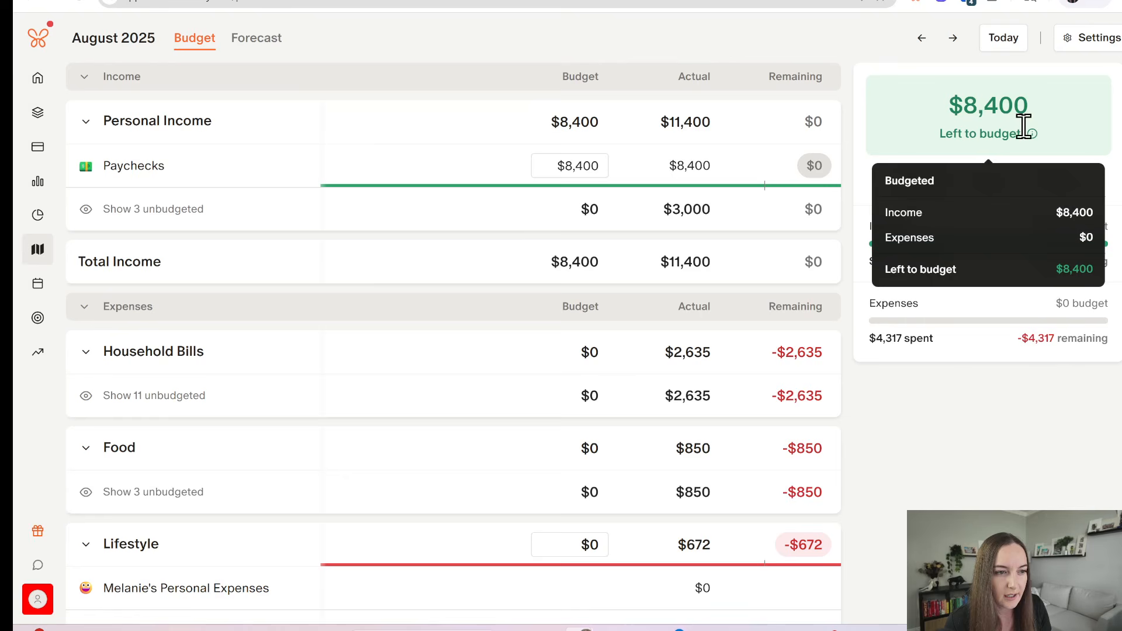
pyautogui.click(172, 399)
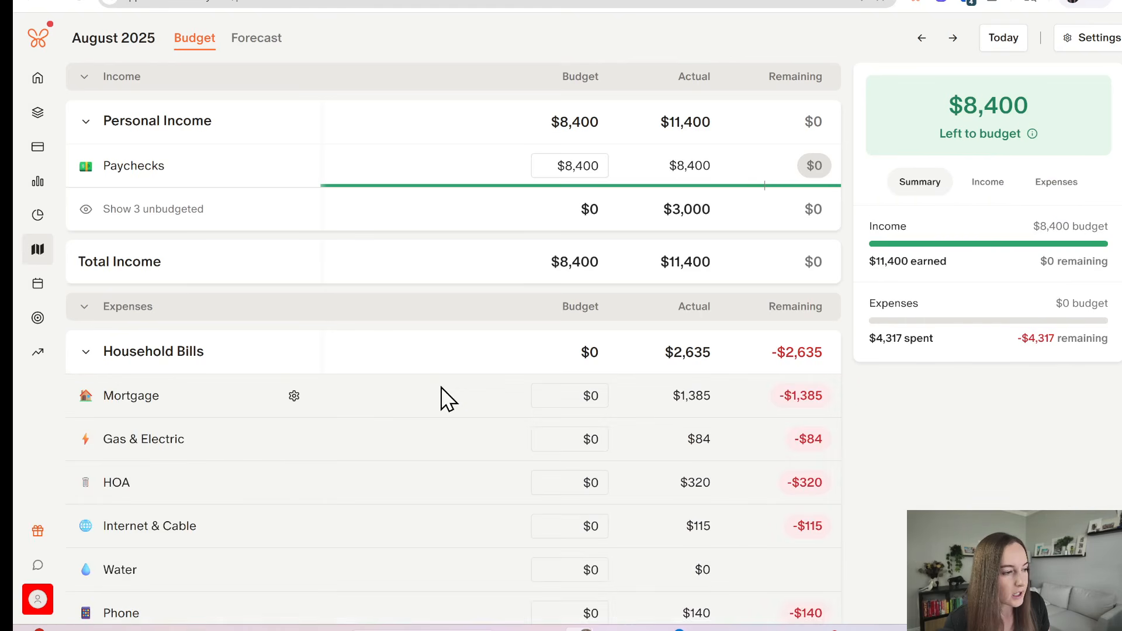
pyautogui.scroll(-5, 602, 243)
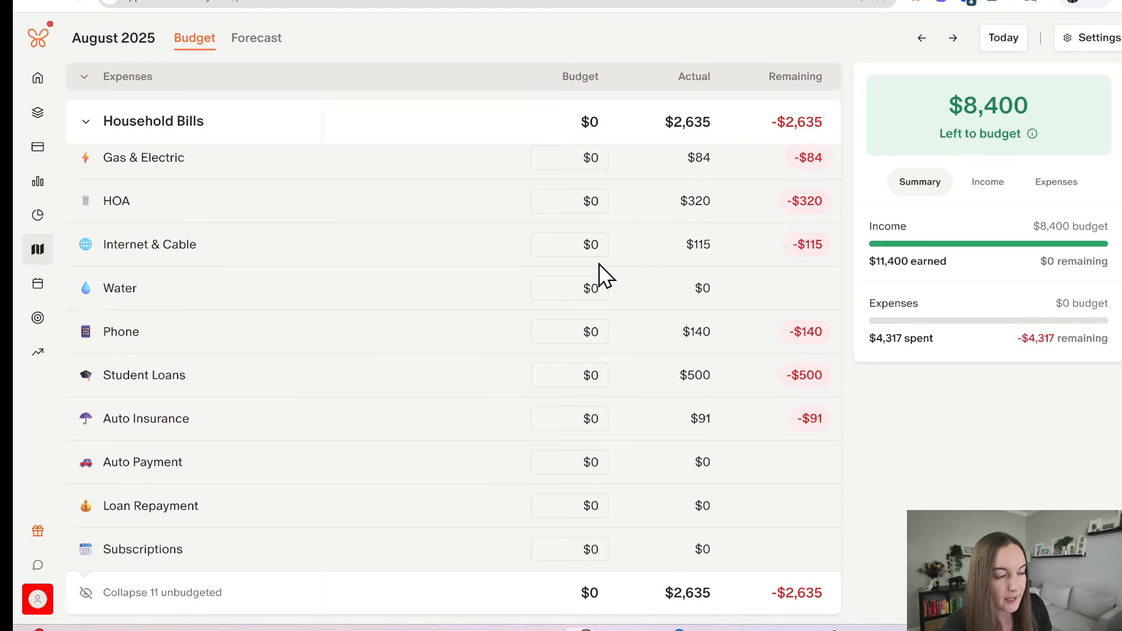
pyautogui.scroll(2, 601, 257)
pyautogui.click(601, 255)
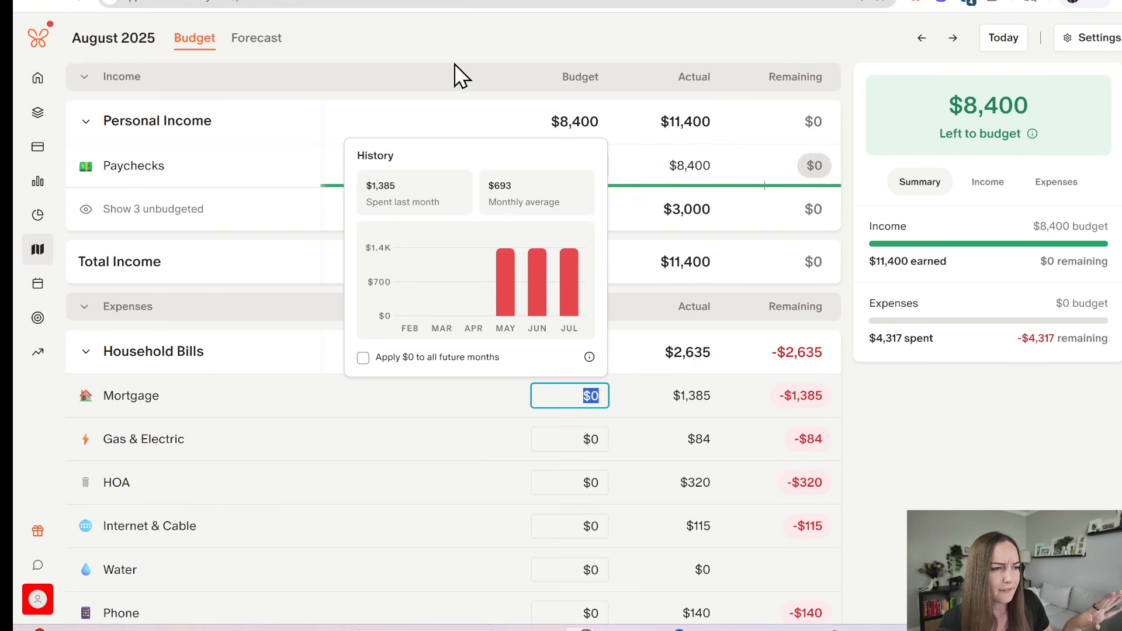
pyautogui.scroll(-2, 639, 226)
pyautogui.click(641, 255)
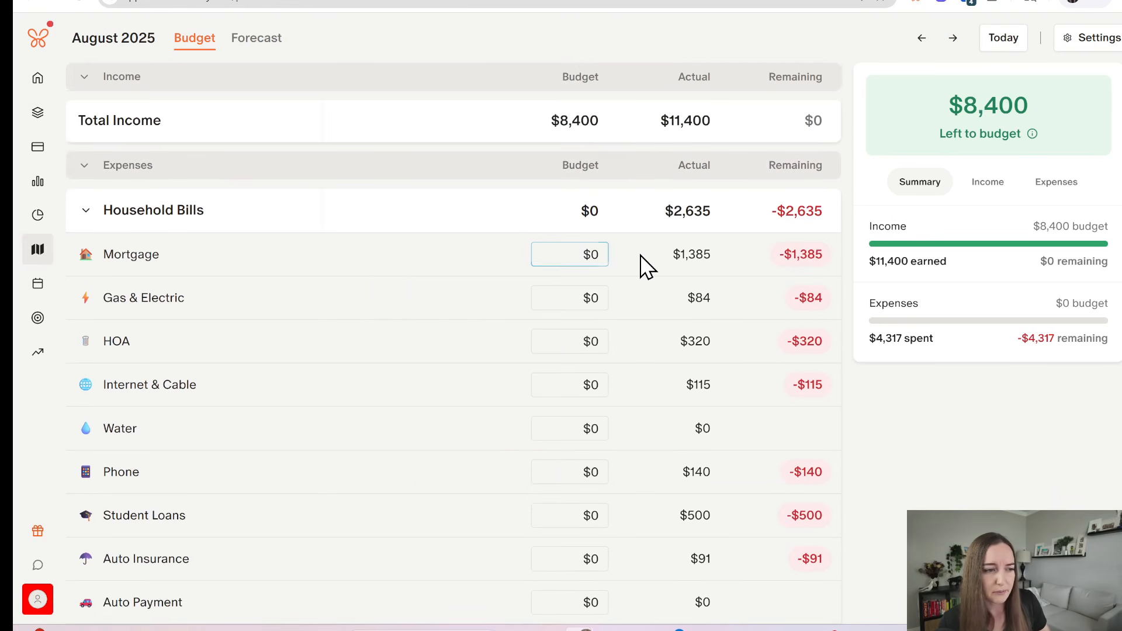
pyautogui.click(589, 255)
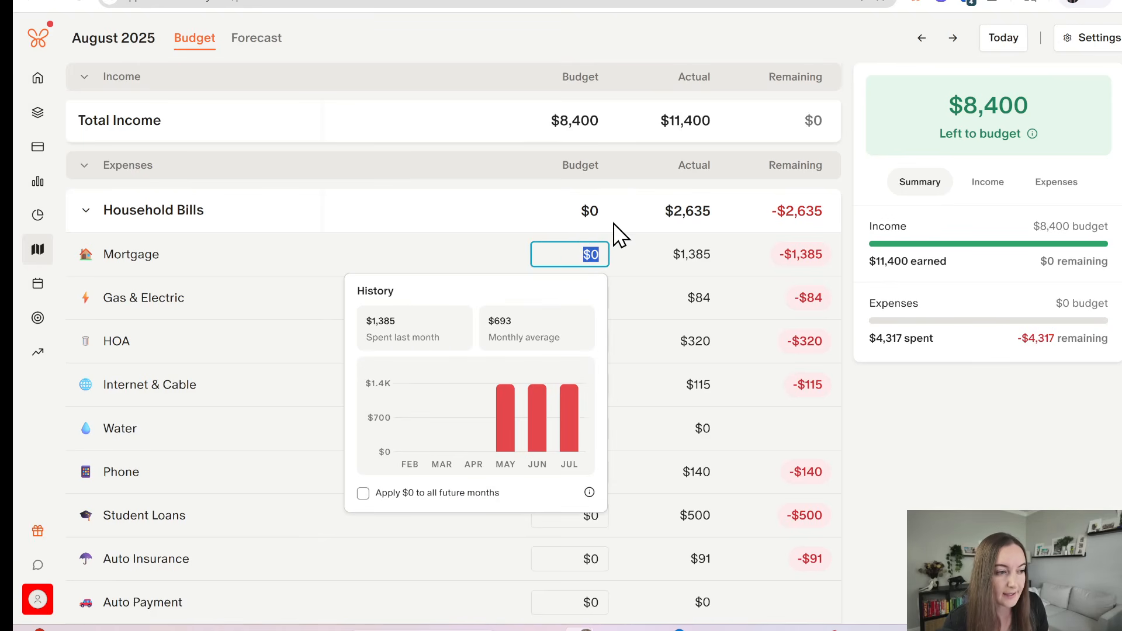
pyautogui.write('1385')
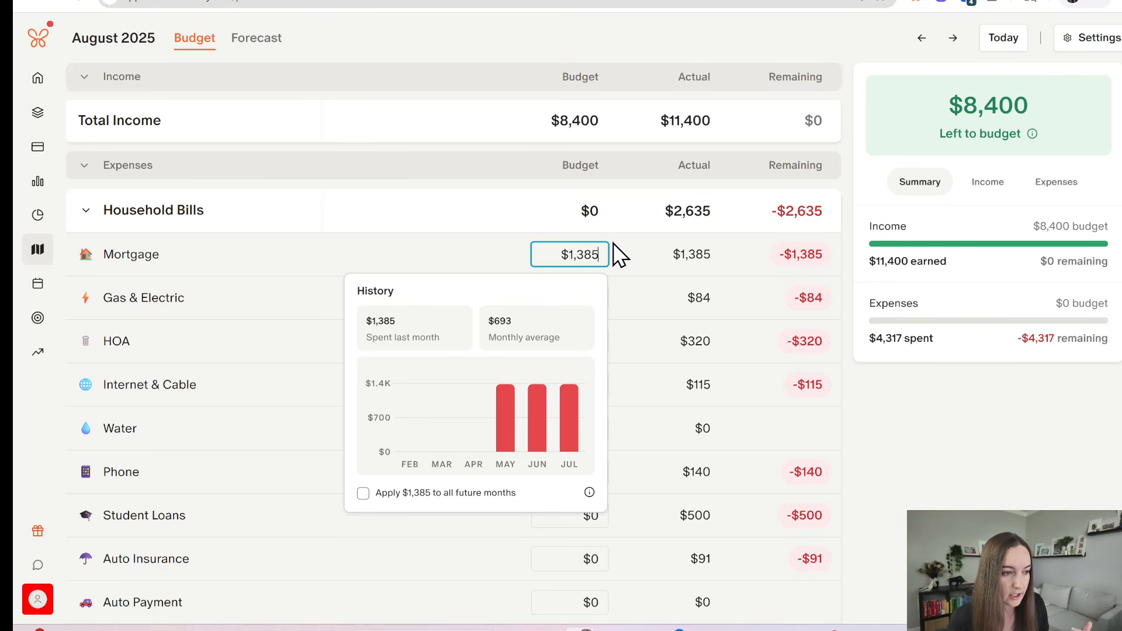
pyautogui.press('Return')
# Set the Gas & Electric budget under Household Bills to $90
pyautogui.click(592, 299)
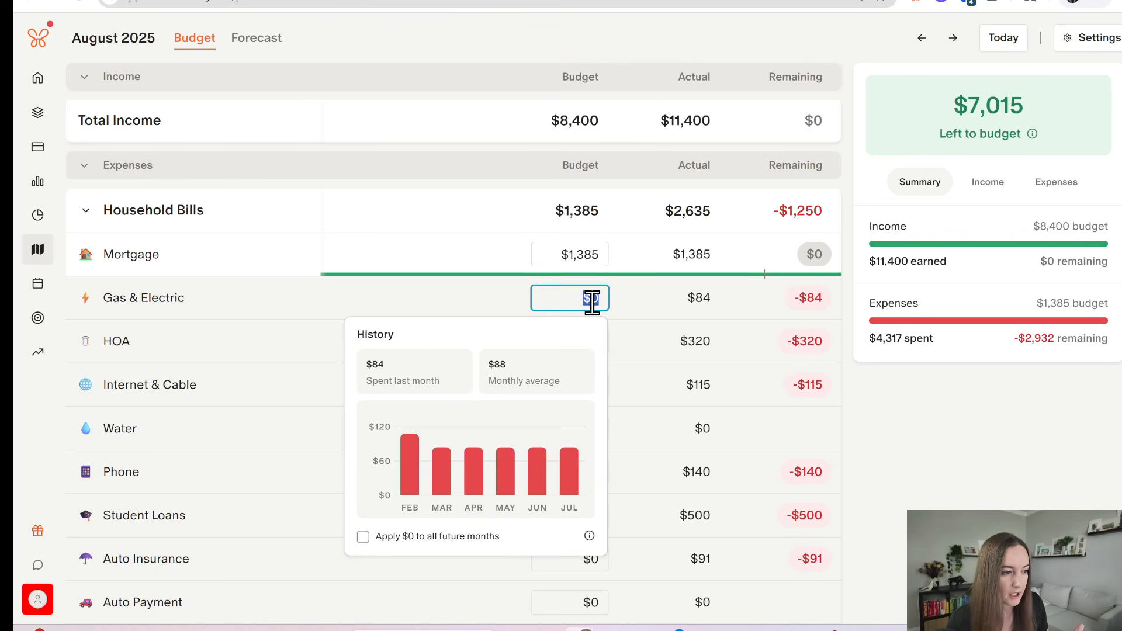
pyautogui.moveTo(574, 483)
pyautogui.write('9')
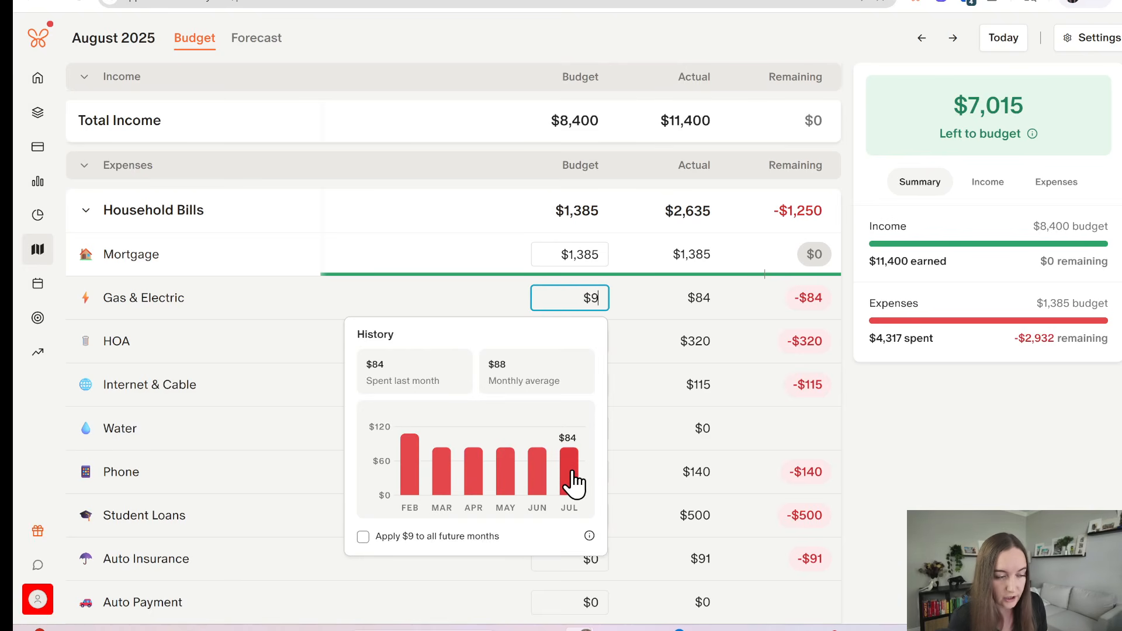
pyautogui.write('0')
pyautogui.press('Return')
# Set the HOA budget to $320 and the Internet & Cable budget to $115 under Household Bills
pyautogui.click(587, 342)
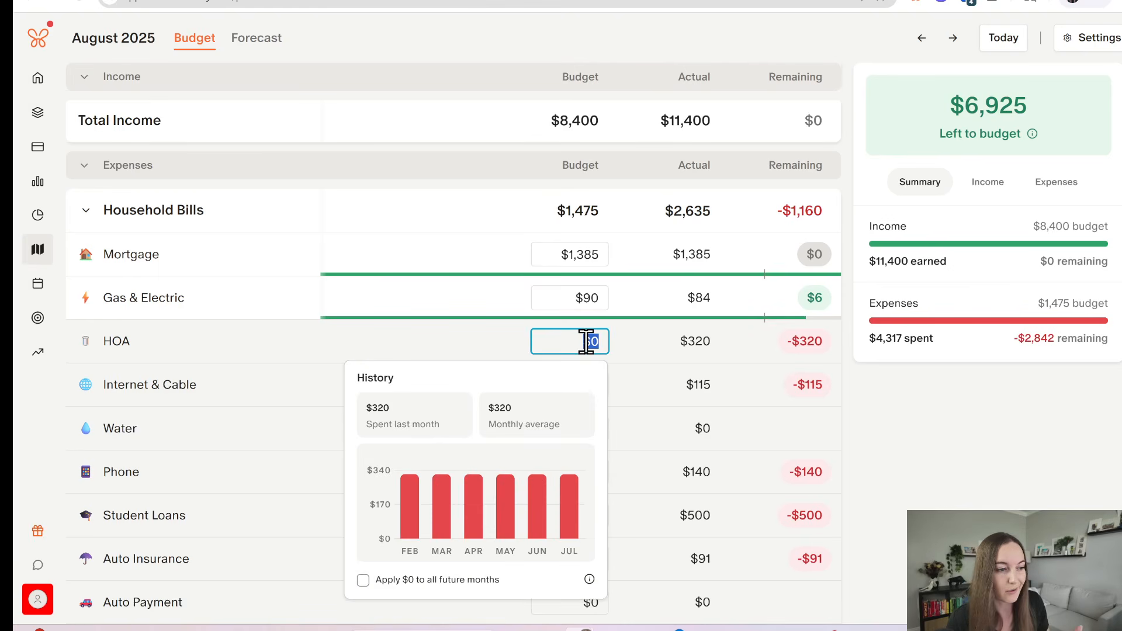
pyautogui.write('320')
pyautogui.press('Return')
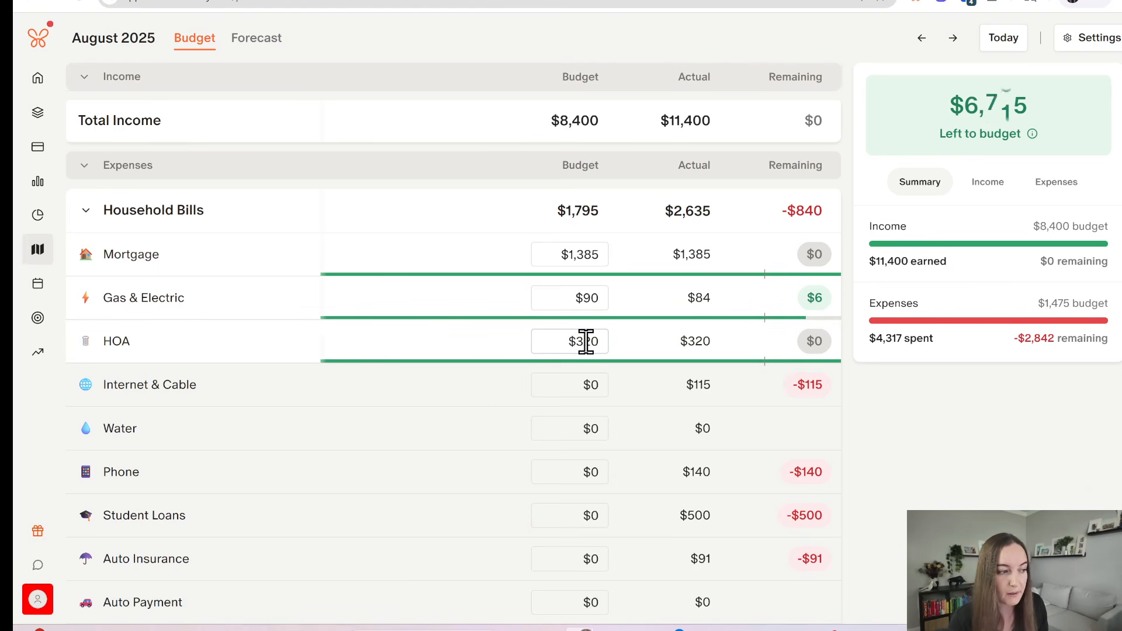
pyautogui.click(593, 387)
pyautogui.write('115')
pyautogui.press('Return')
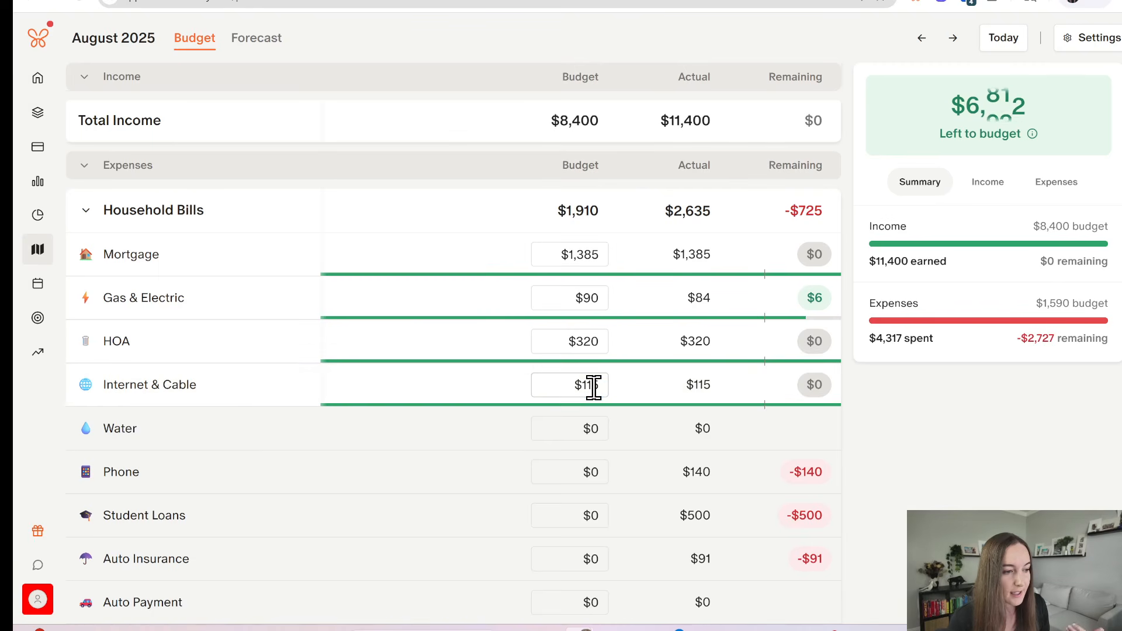
# Set the Water budget to $10 and the Phone budget to $140 under Household Bills
pyautogui.click(591, 473)
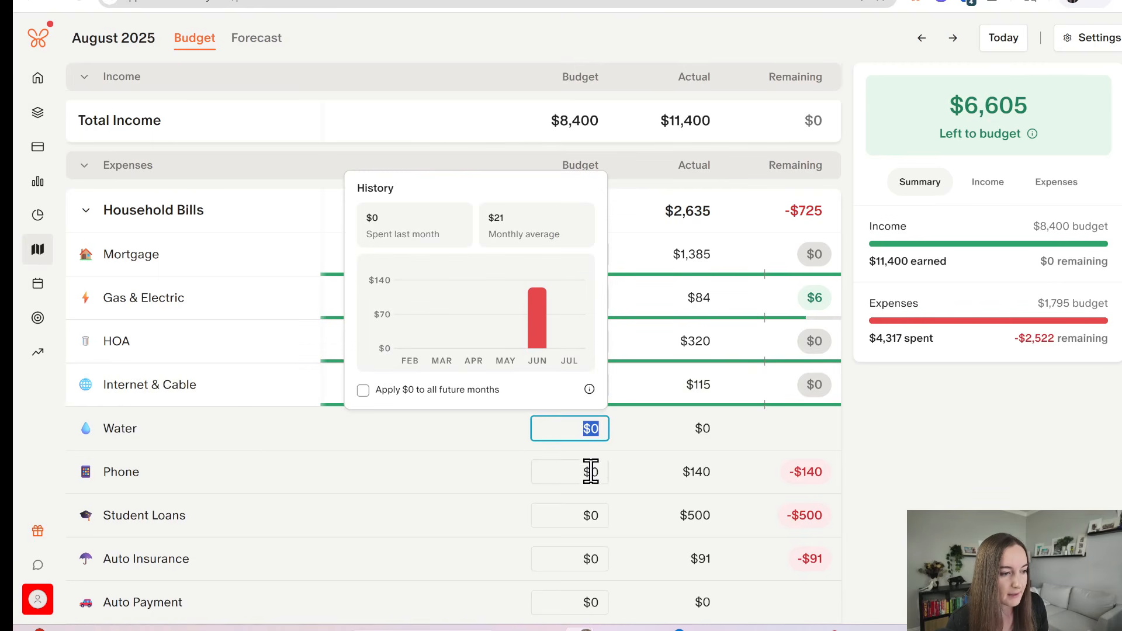
pyautogui.click(593, 430)
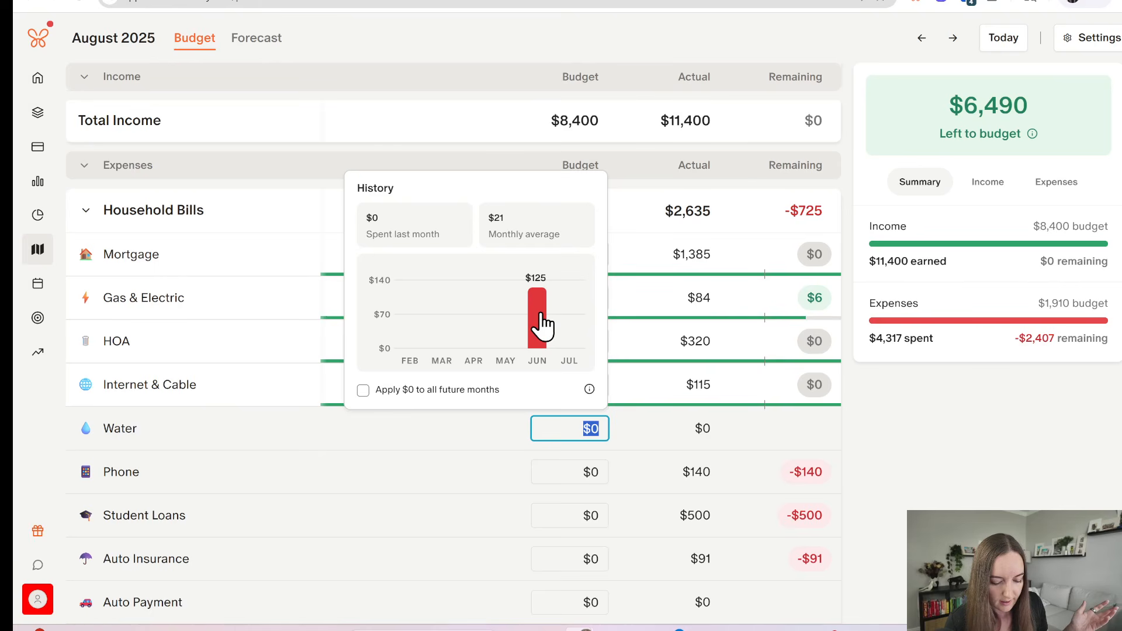
pyautogui.write('10')
pyautogui.press('Return')
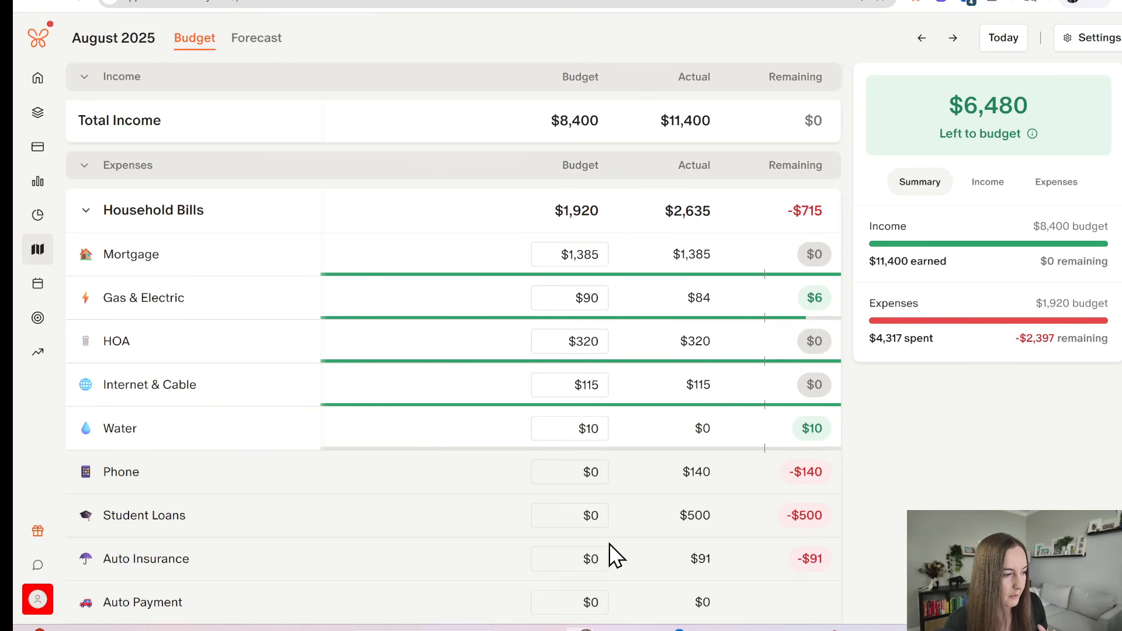
pyautogui.click(602, 467)
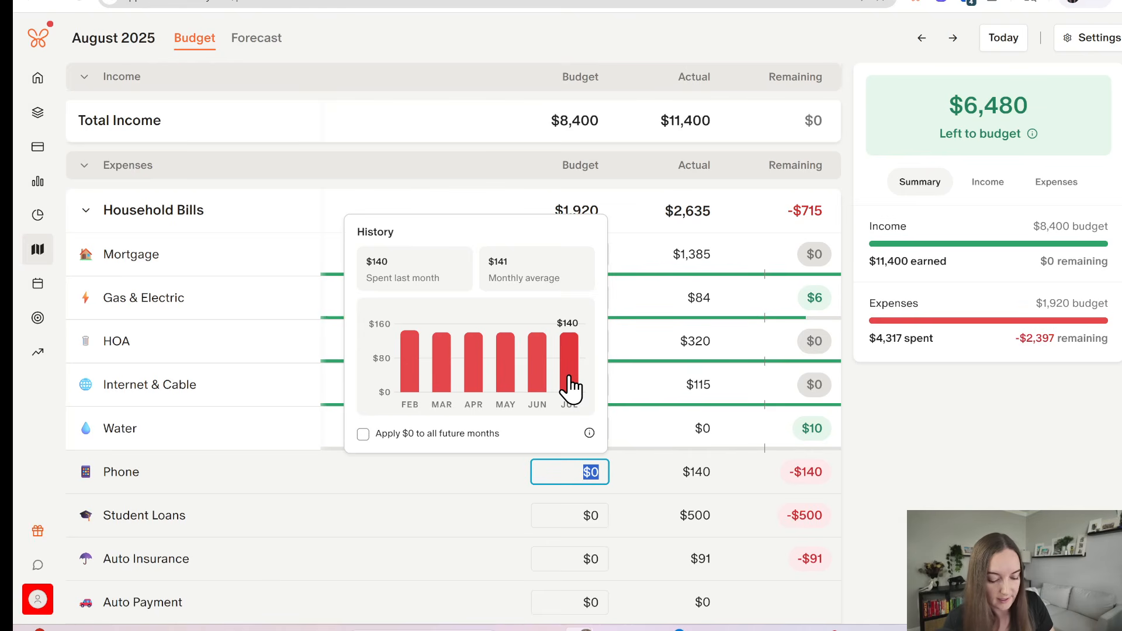
pyautogui.write('140')
pyautogui.press('Return')
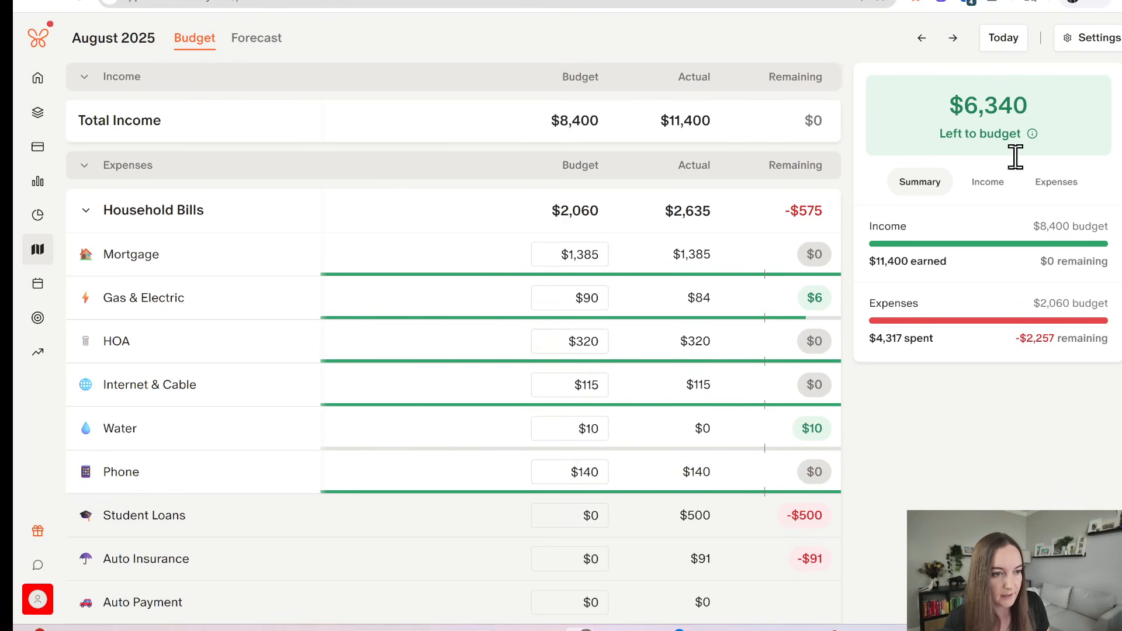
# Set the Student Loans budget to $500 and the Auto Insurance budget to $91 under Household Bills
pyautogui.scroll(3, 636, 226)
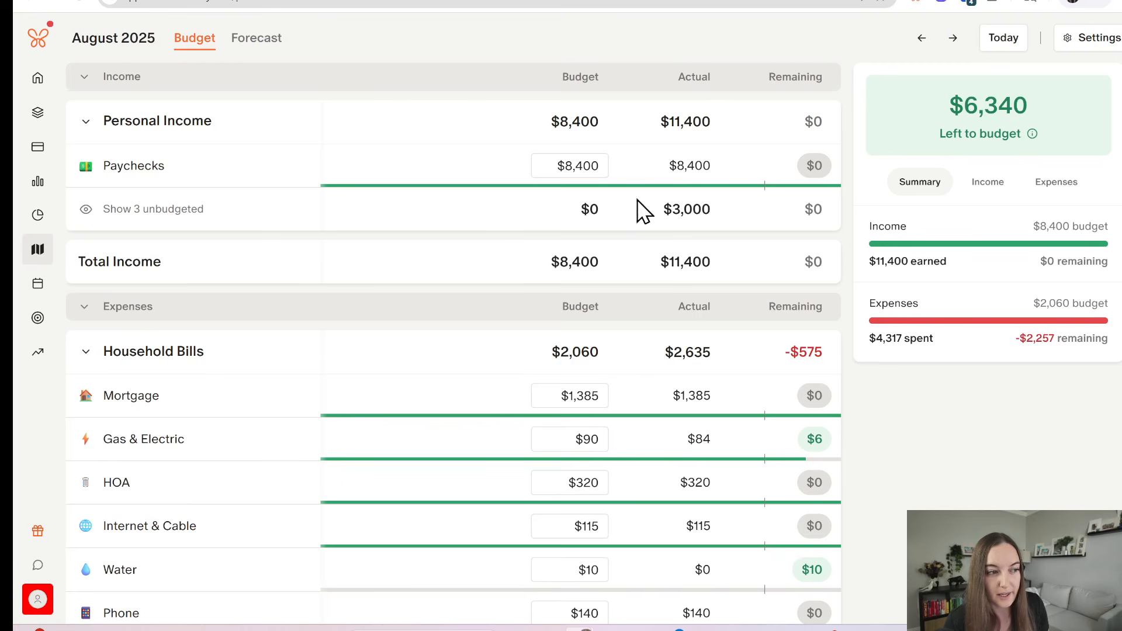
pyautogui.scroll(-5, 577, 243)
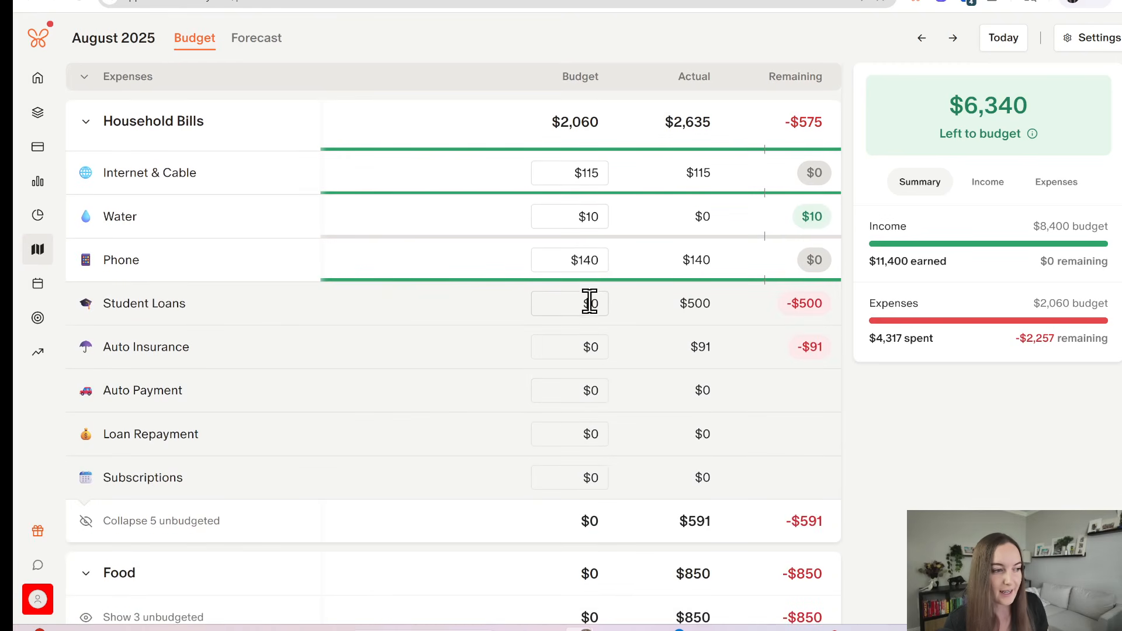
pyautogui.click(590, 303)
pyautogui.write('500')
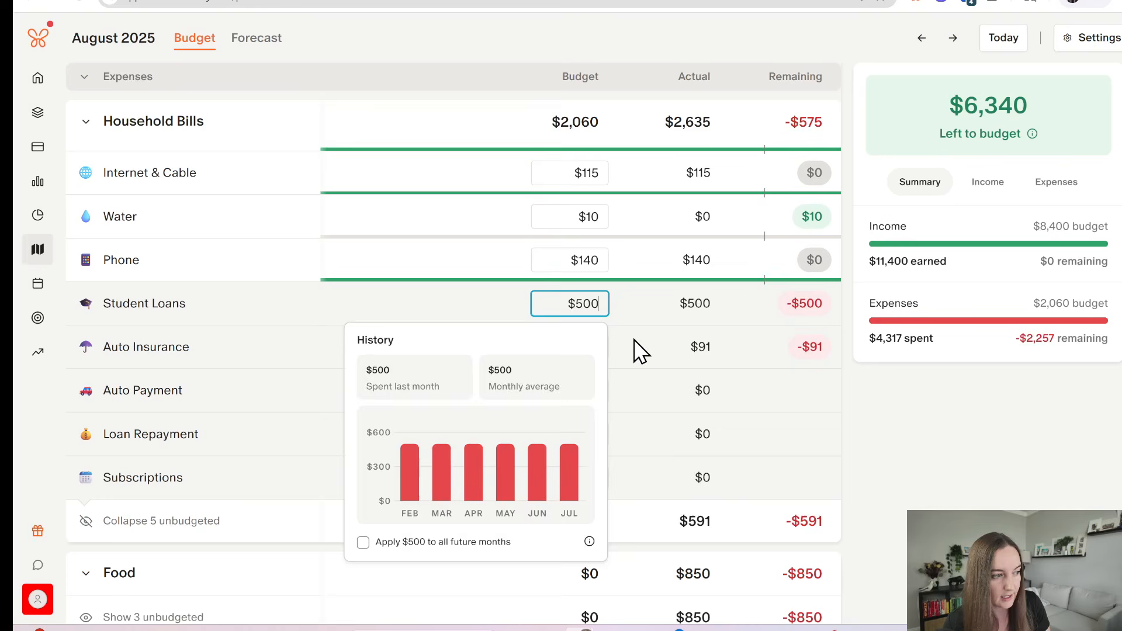
pyautogui.click(601, 345)
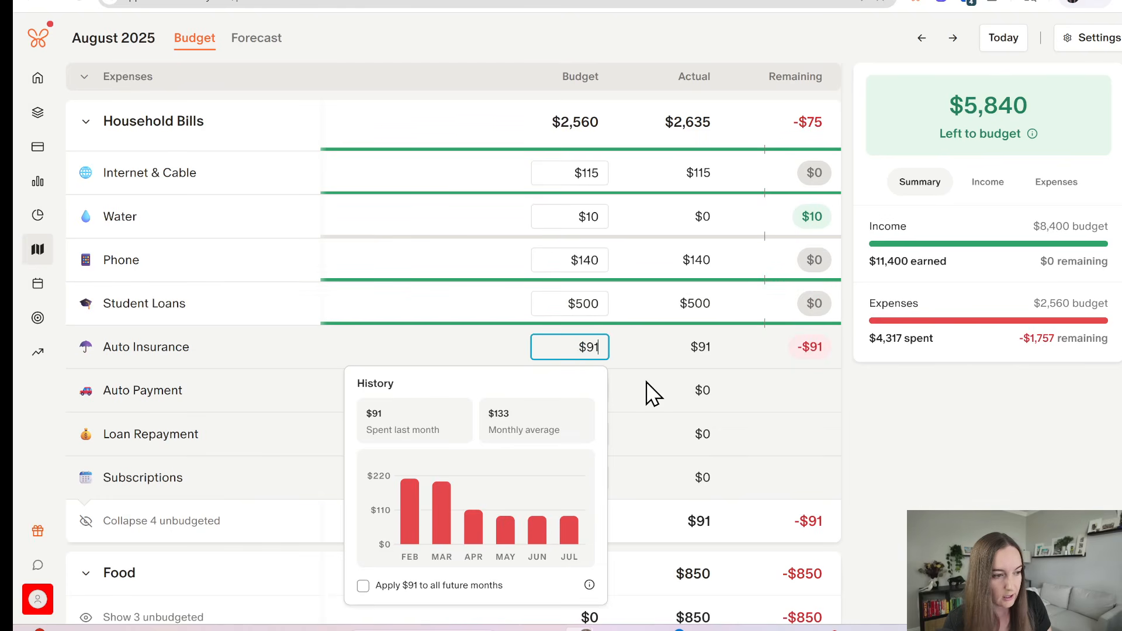
pyautogui.write('91')
pyautogui.press('Return')
# Set the Auto Payment budget to $580 and the Loan Repayment budget to $200 under Household Bills
pyautogui.click(588, 390)
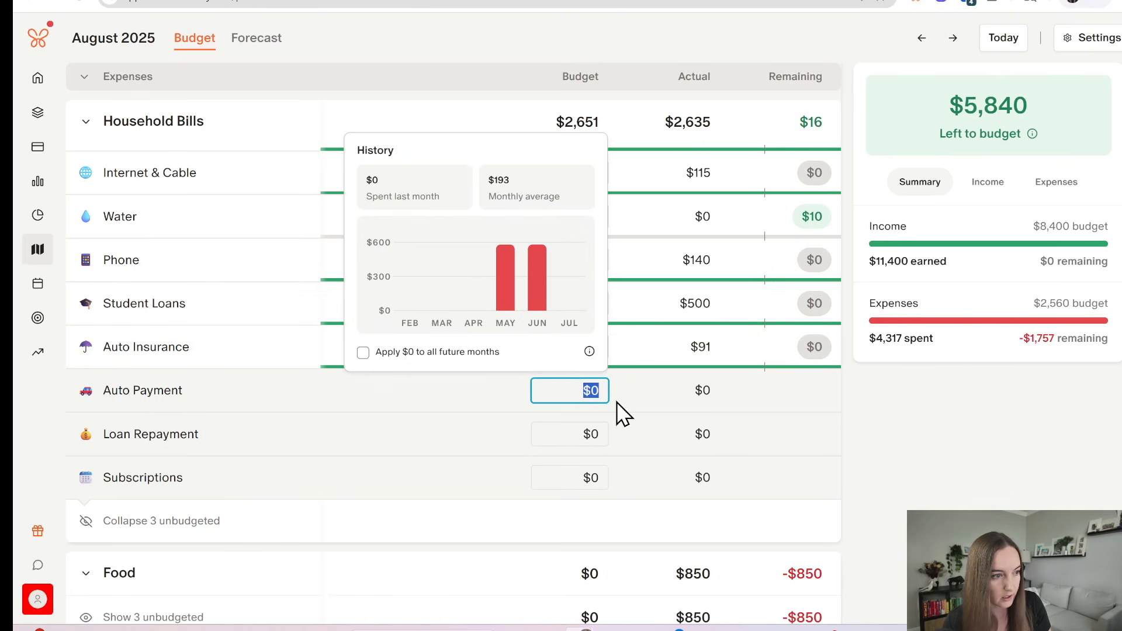
pyautogui.write('580')
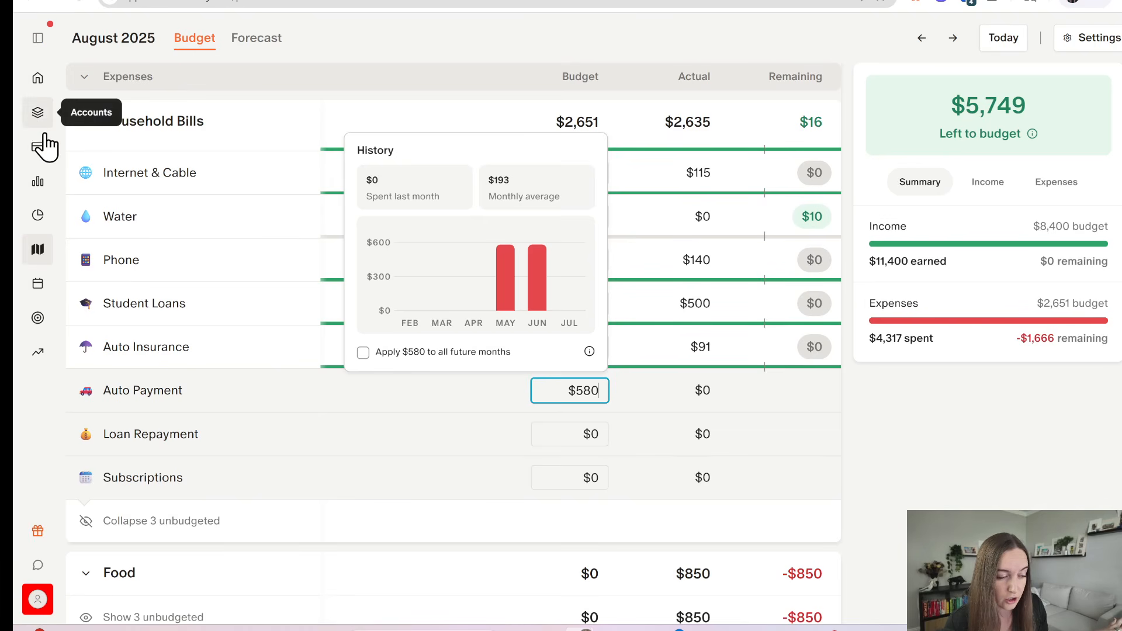
pyautogui.click(592, 434)
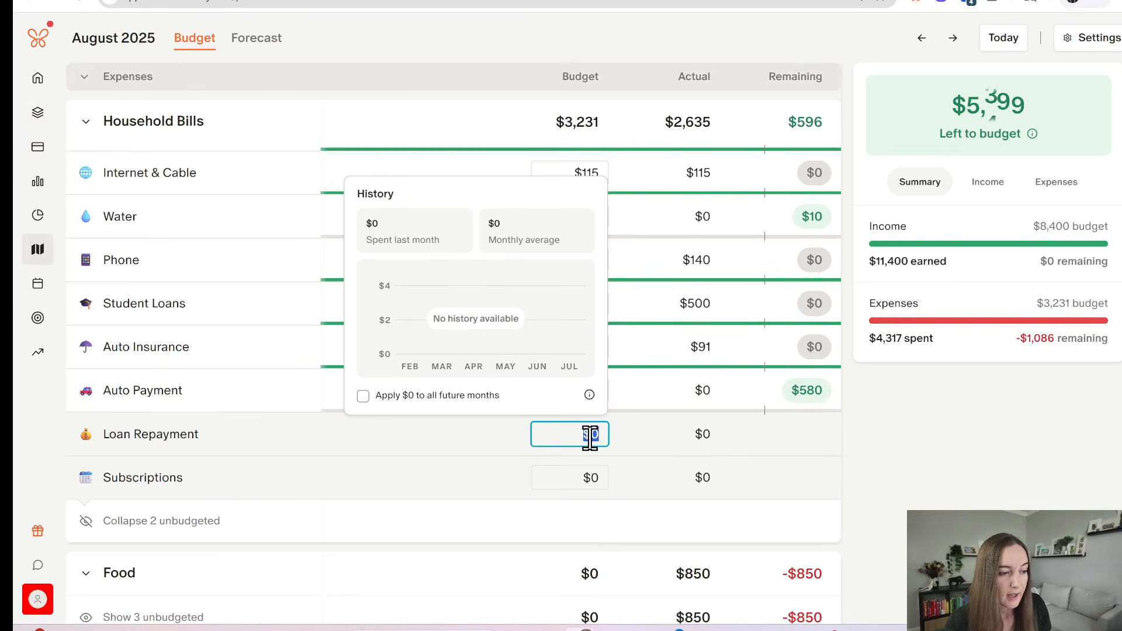
pyautogui.write('200')
pyautogui.press('Return')
# Set the Subscriptions budget under Household Bills to $50
pyautogui.click(596, 478)
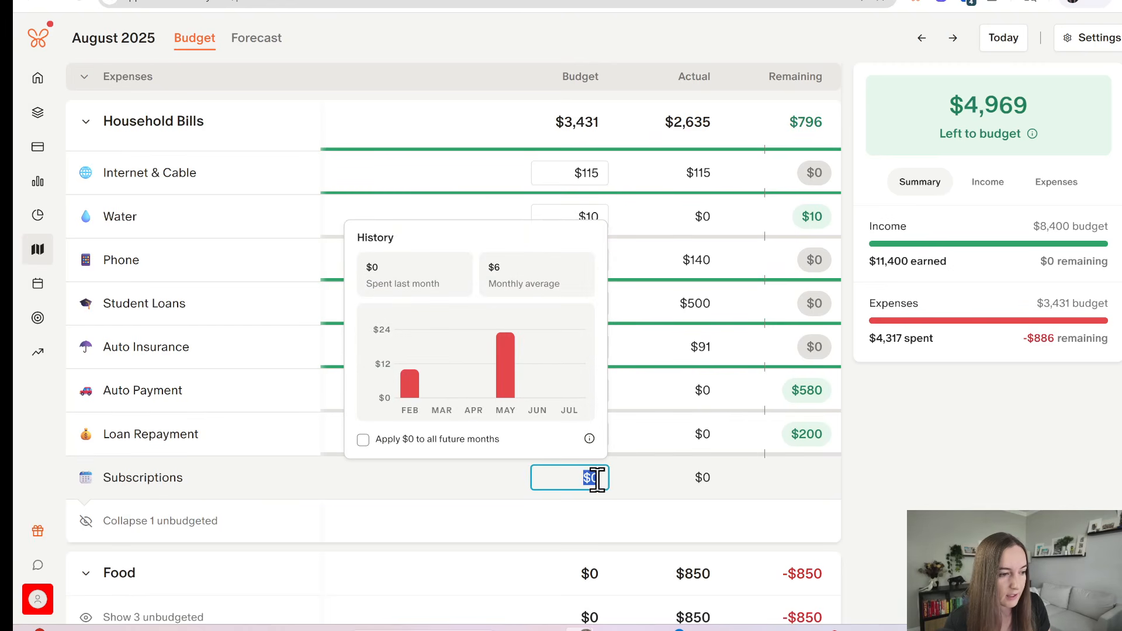
pyautogui.write('50')
pyautogui.press('Return')
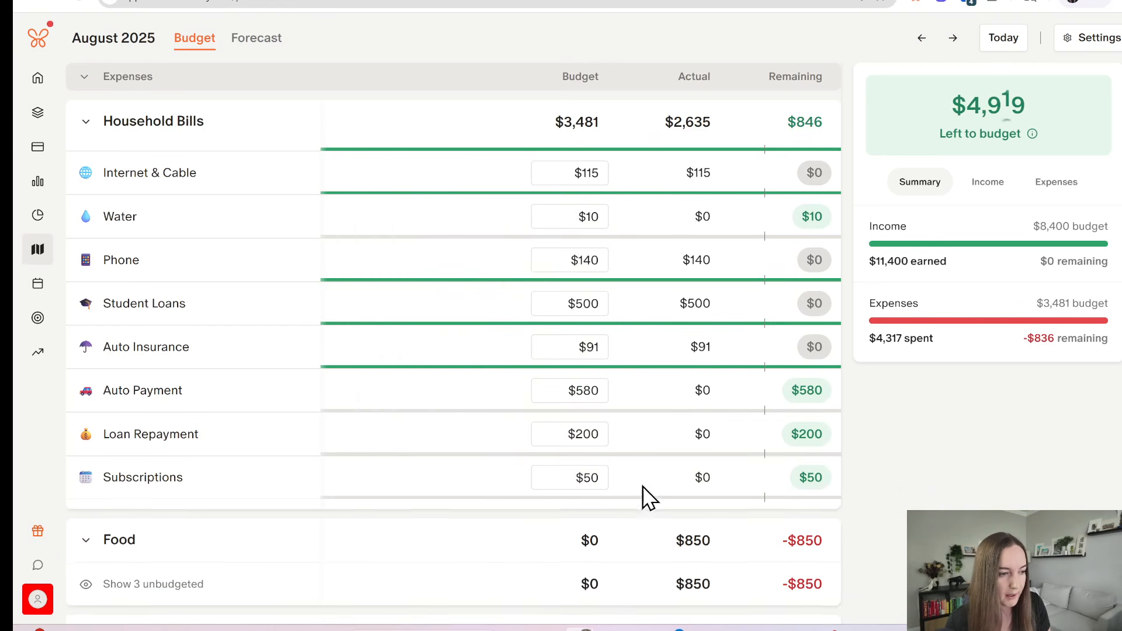
pyautogui.click(587, 478)
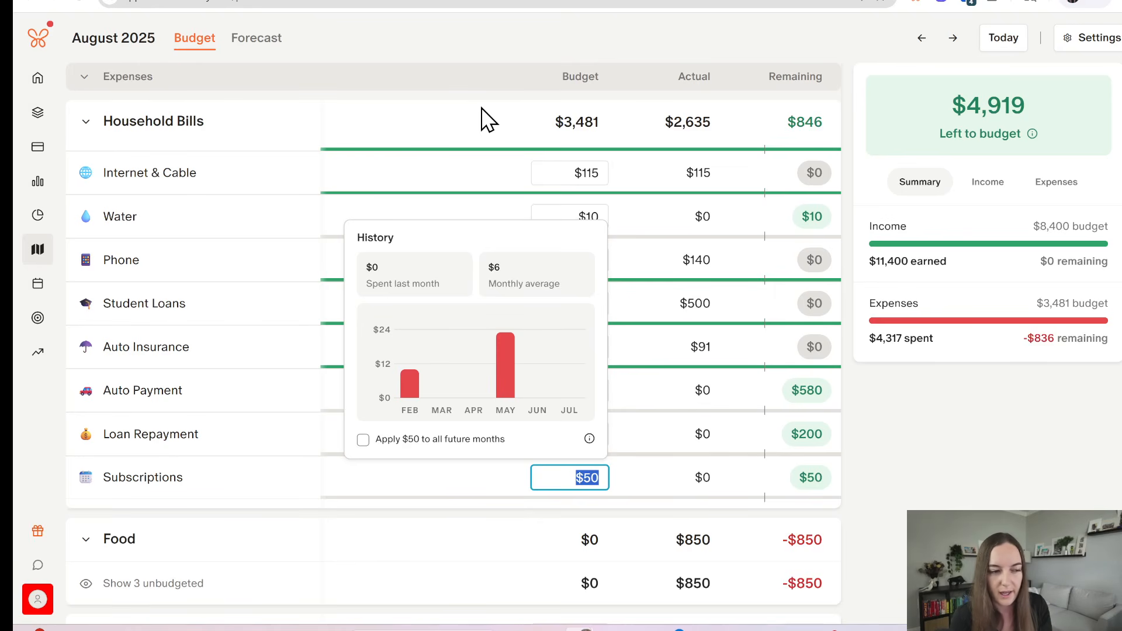
pyautogui.click(641, 409)
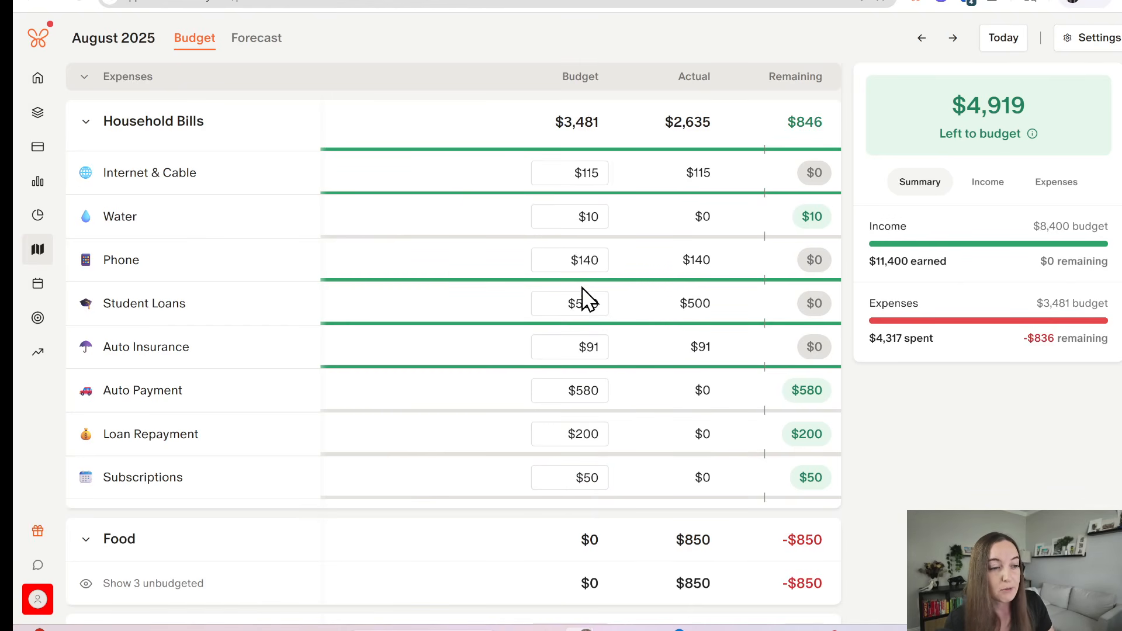
# Review the budgeted amounts across Household Bills, Food and Lifestyle together with the amount left to budget
pyautogui.scroll(-1, 589, 300)
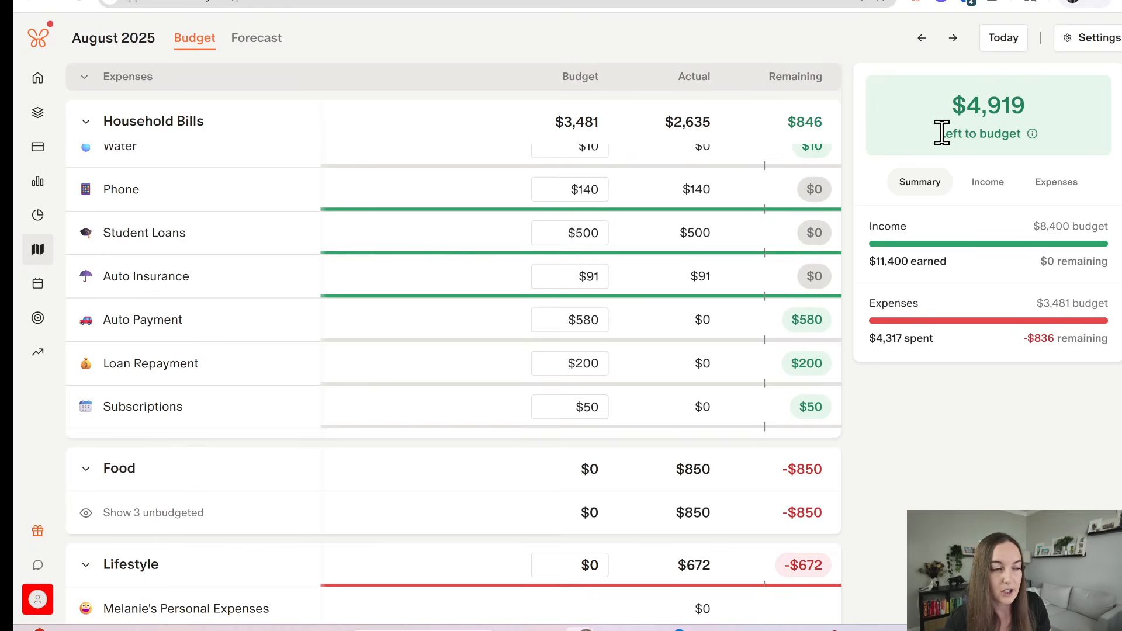
pyautogui.scroll(-3, 649, 351)
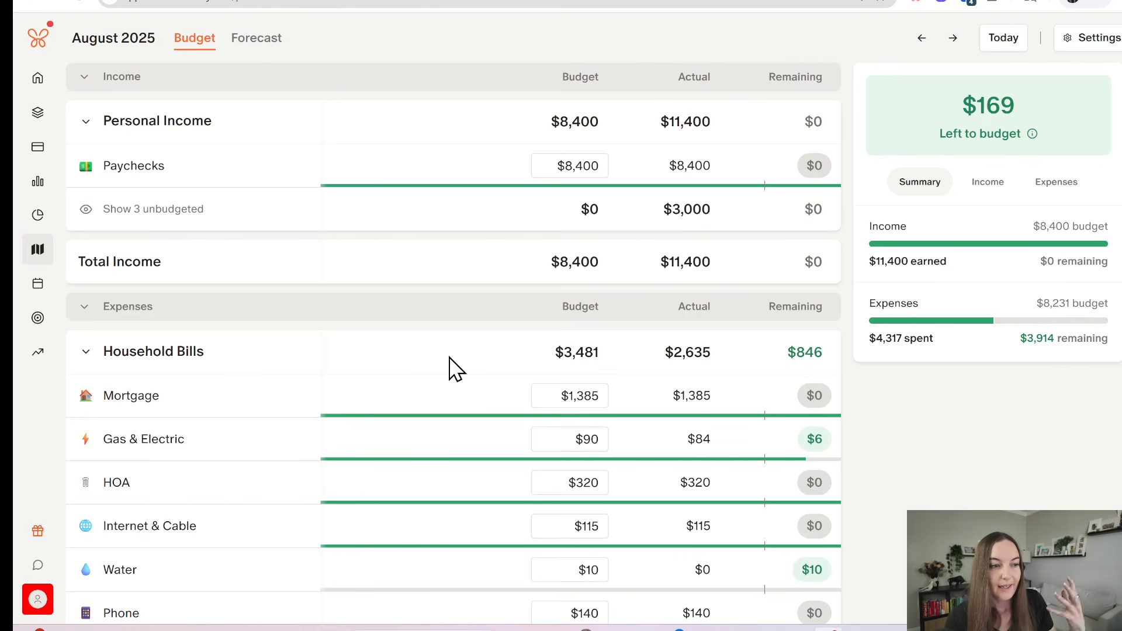
pyautogui.scroll(-6, 489, 363)
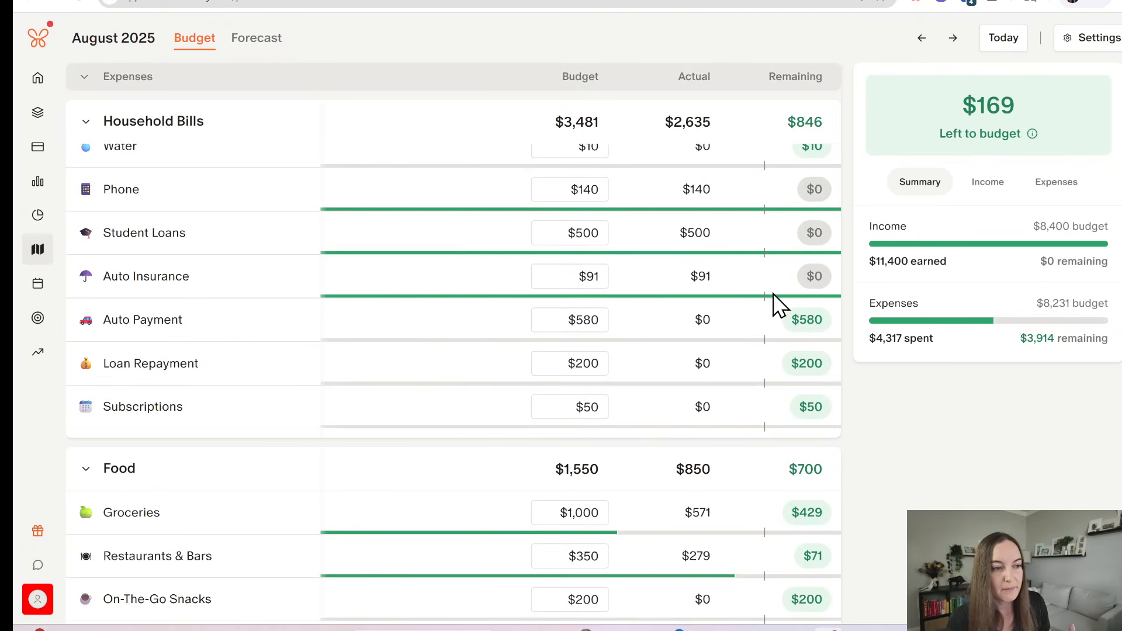
pyautogui.moveTo(1050, 86)
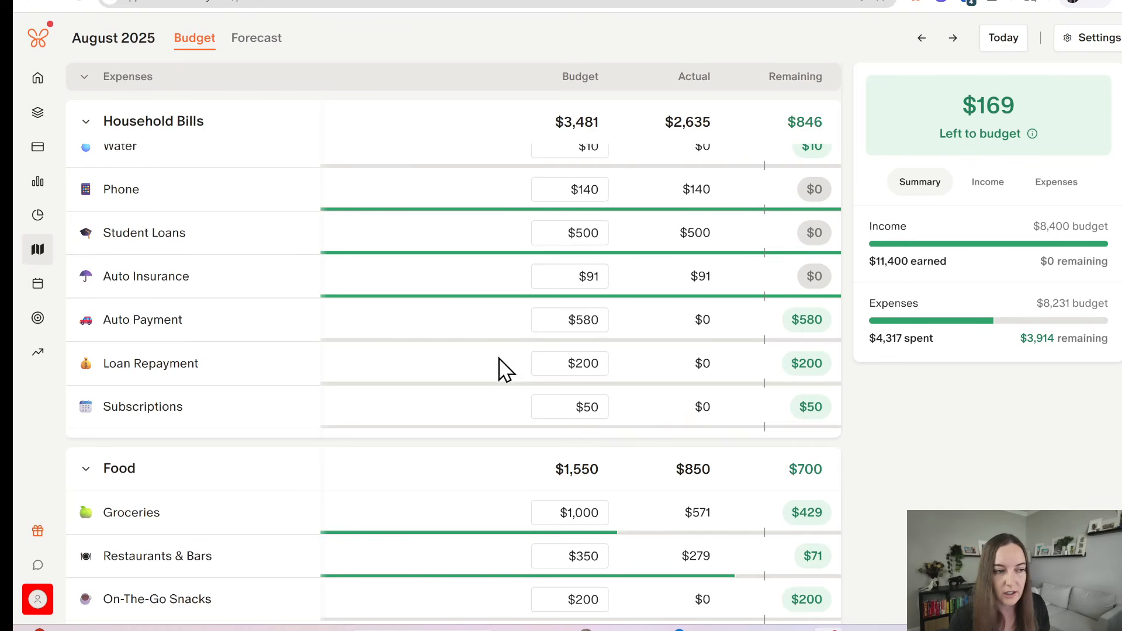
pyautogui.scroll(-3, 511, 371)
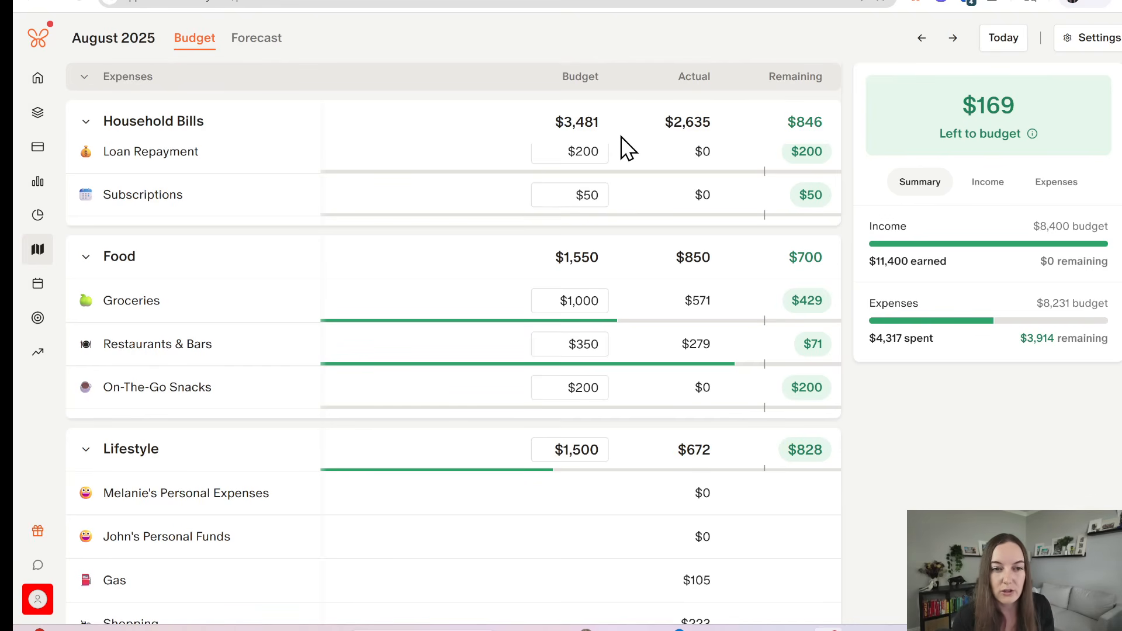
pyautogui.scroll(9, 551, 155)
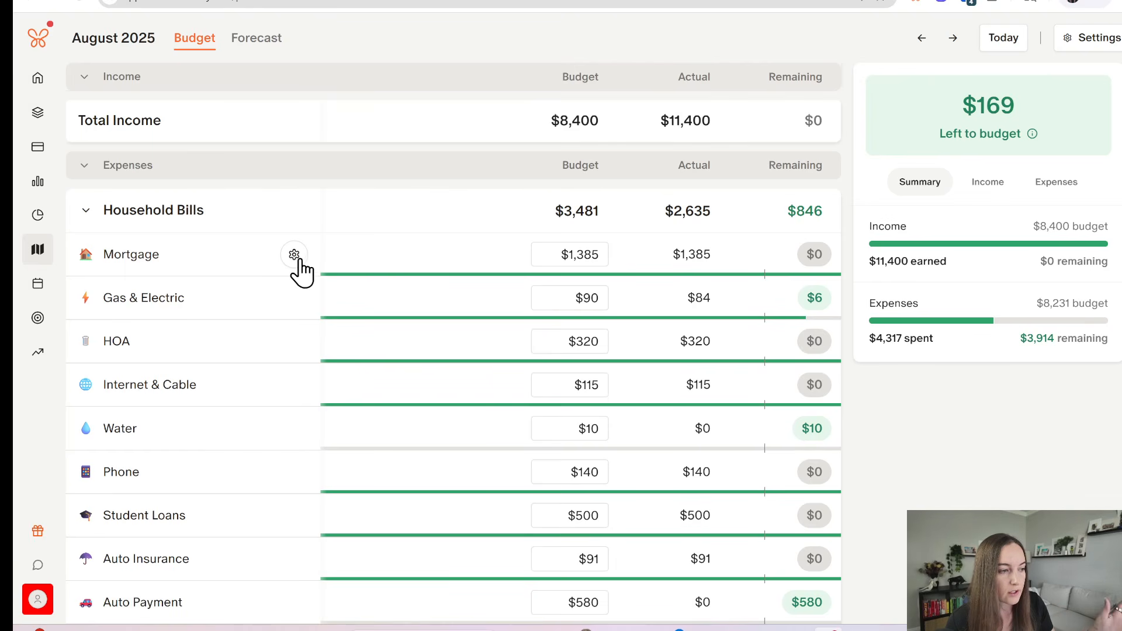
# Make the Mortgage category a rollover fund starting August 2025 with a $0.00 starting balance, and save it
pyautogui.click(295, 255)
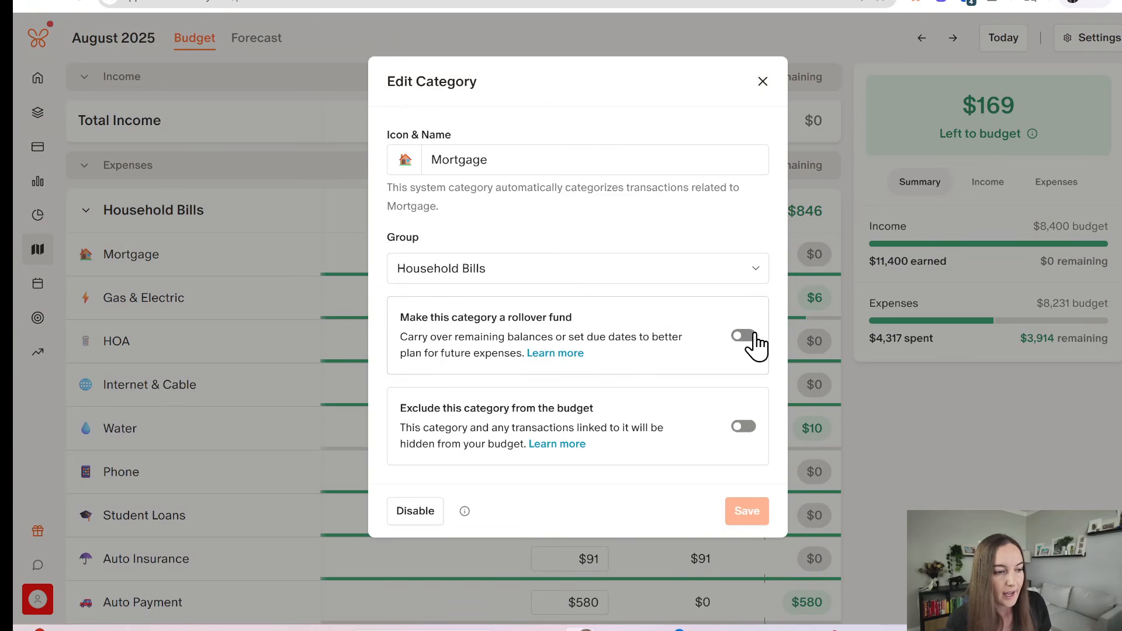
pyautogui.click(743, 335)
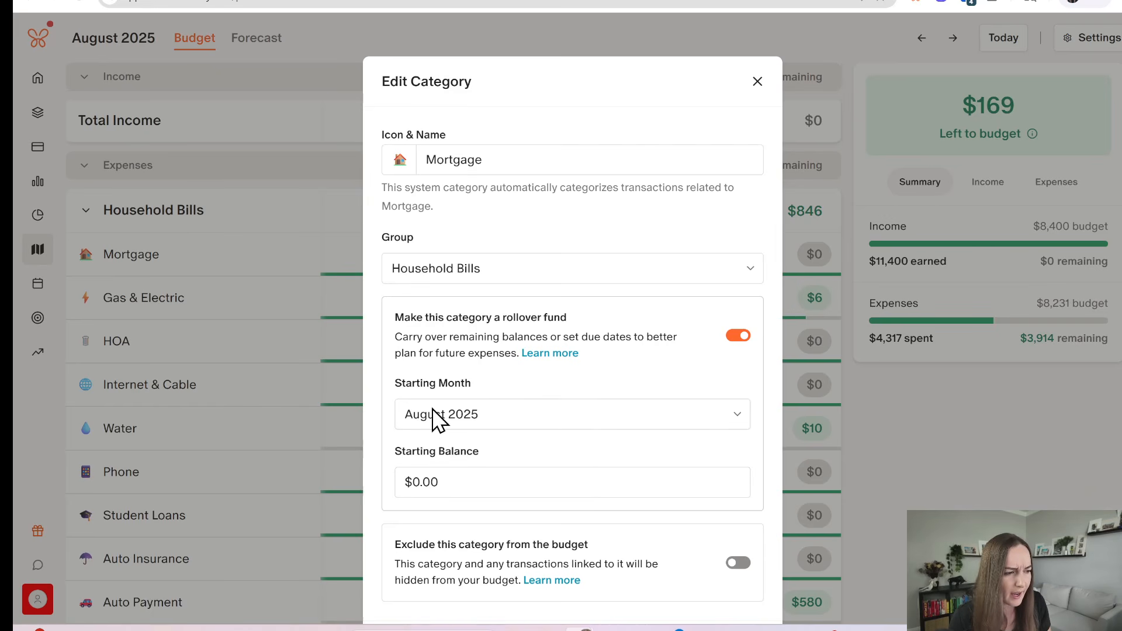
pyautogui.scroll(-2, 487, 397)
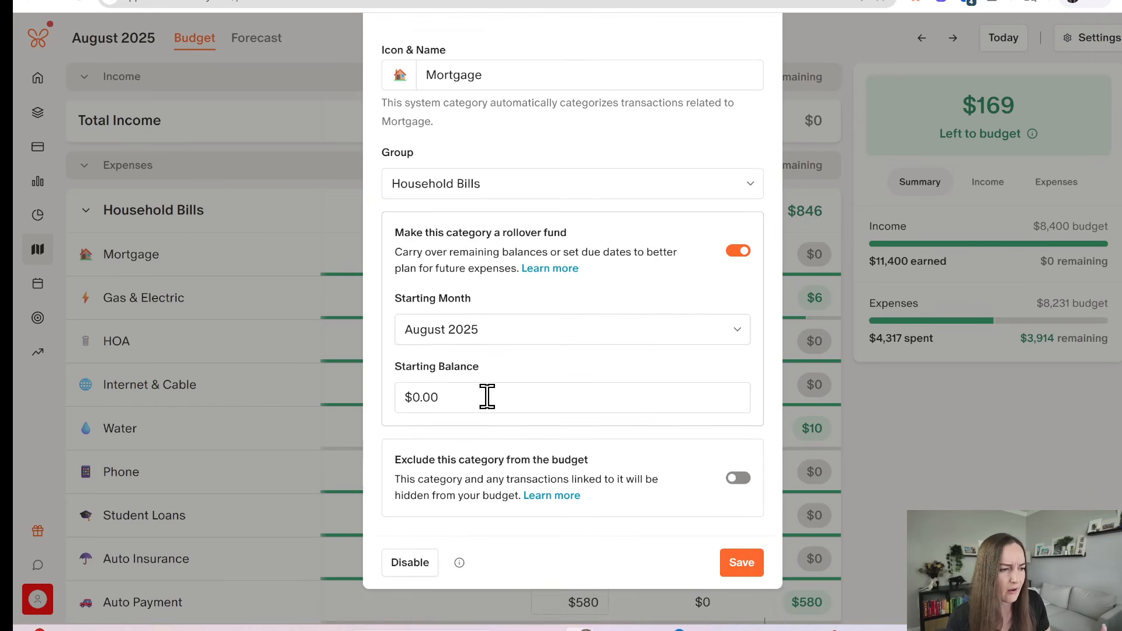
pyautogui.click(742, 562)
pyautogui.moveTo(815, 257)
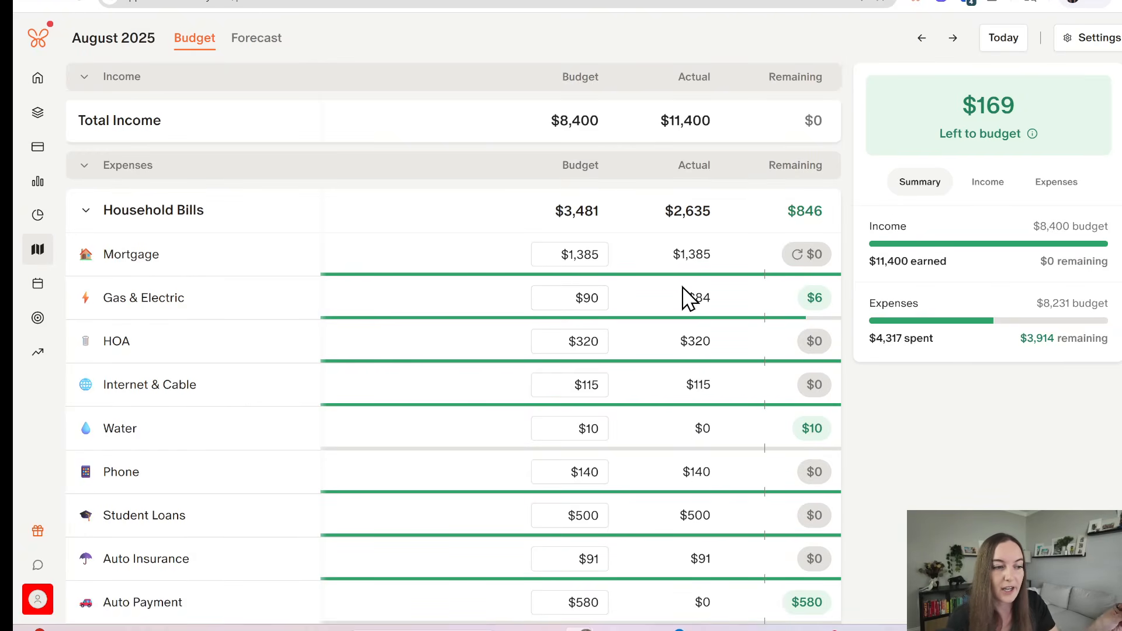
# Turn the Gas & Electric category into a rollover fund and save the category
pyautogui.moveTo(817, 314)
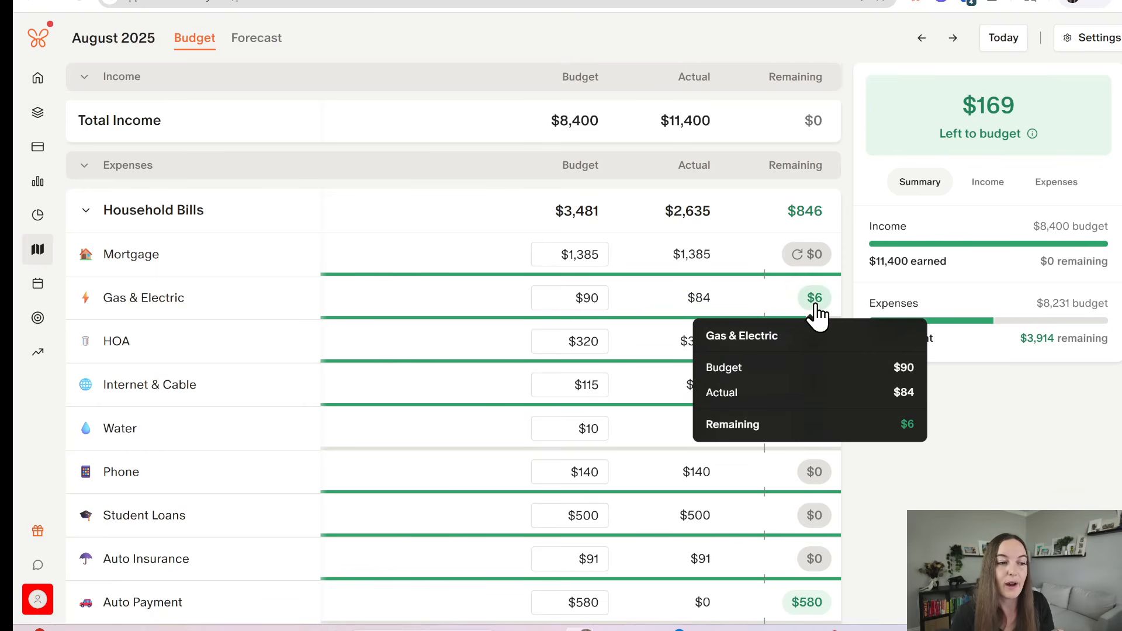
pyautogui.click(292, 296)
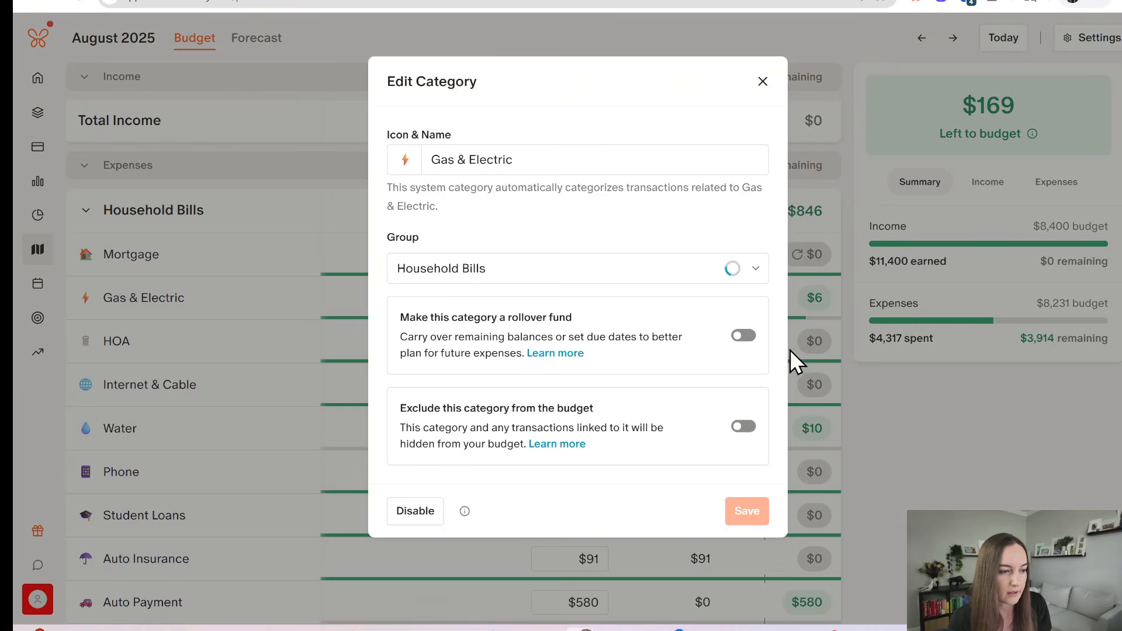
pyautogui.click(738, 335)
pyautogui.scroll(-2, 720, 535)
pyautogui.click(740, 554)
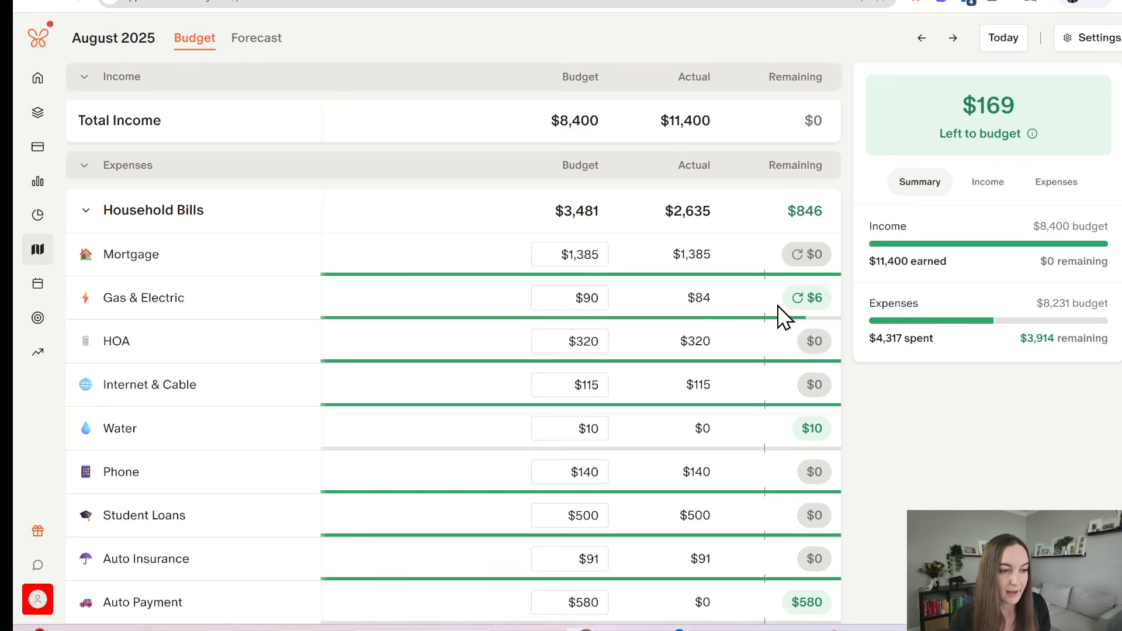
pyautogui.moveTo(814, 299)
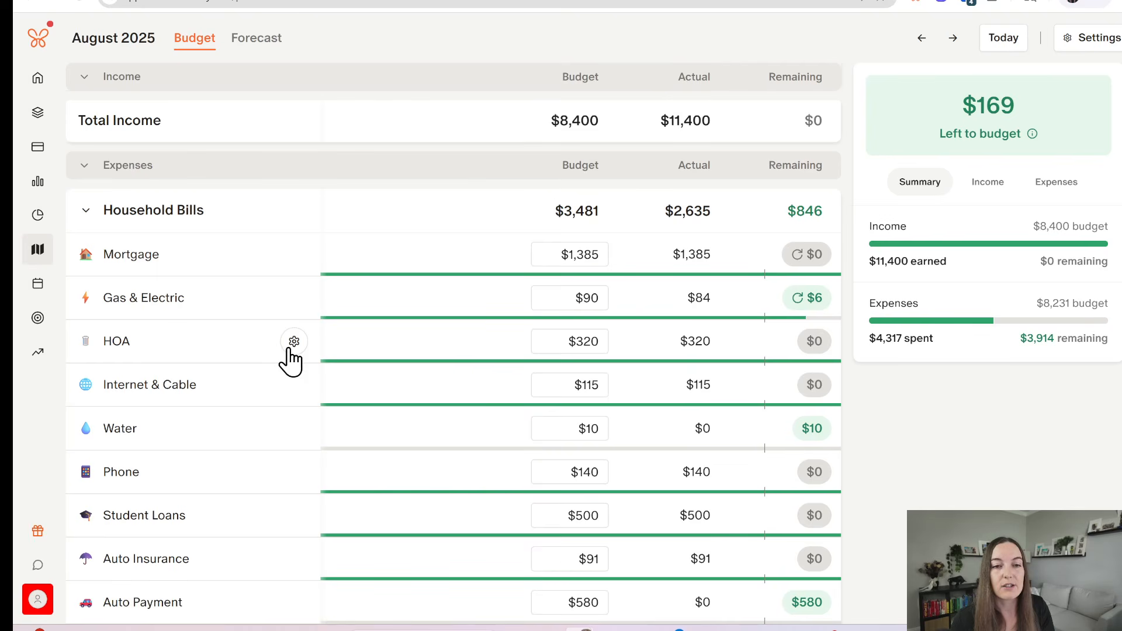
# Turn the HOA category into a rollover fund and save the category
pyautogui.click(288, 350)
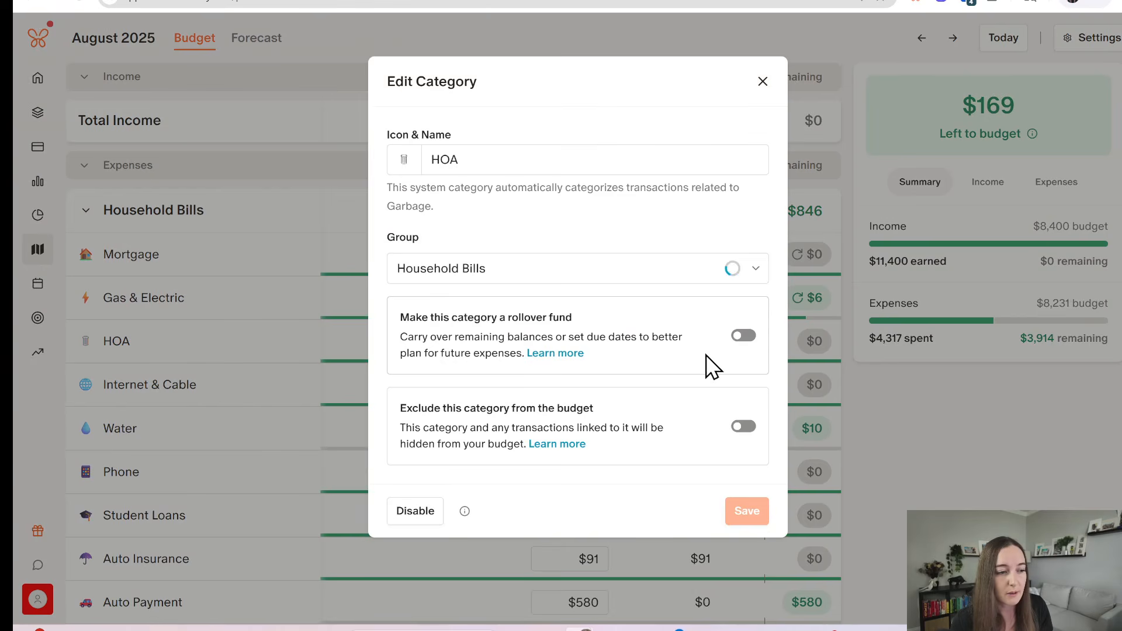
pyautogui.click(739, 336)
pyautogui.scroll(-2, 744, 545)
pyautogui.click(742, 556)
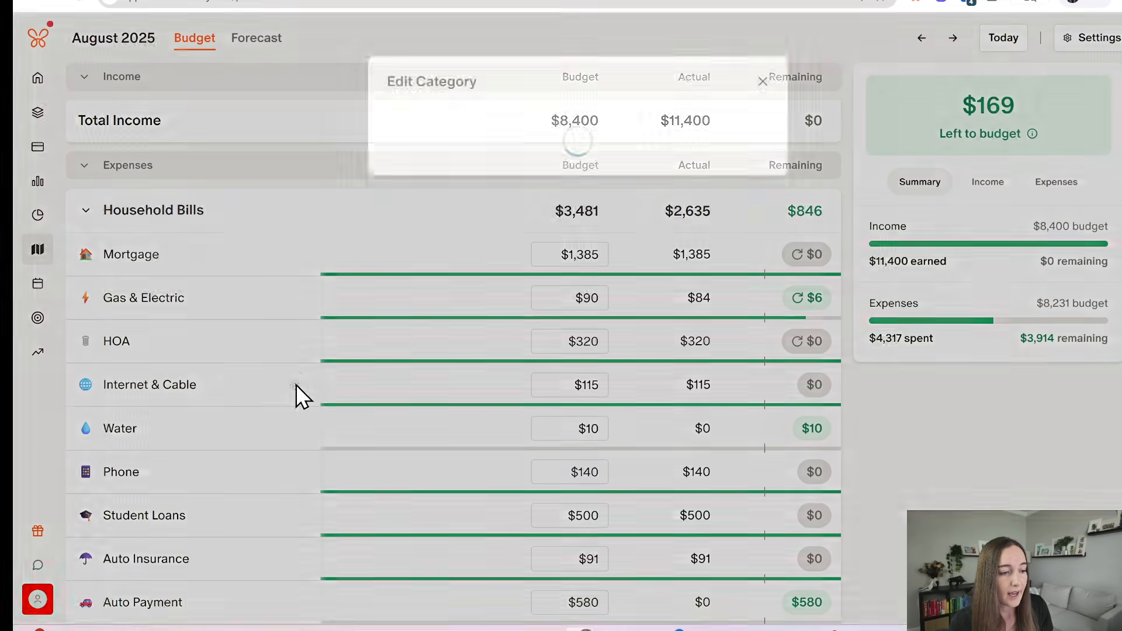
# Make the Internet & Cable category a rollover fund starting August 2025 with a $0.00 starting balance, and save it
pyautogui.click(296, 384)
pyautogui.click(740, 335)
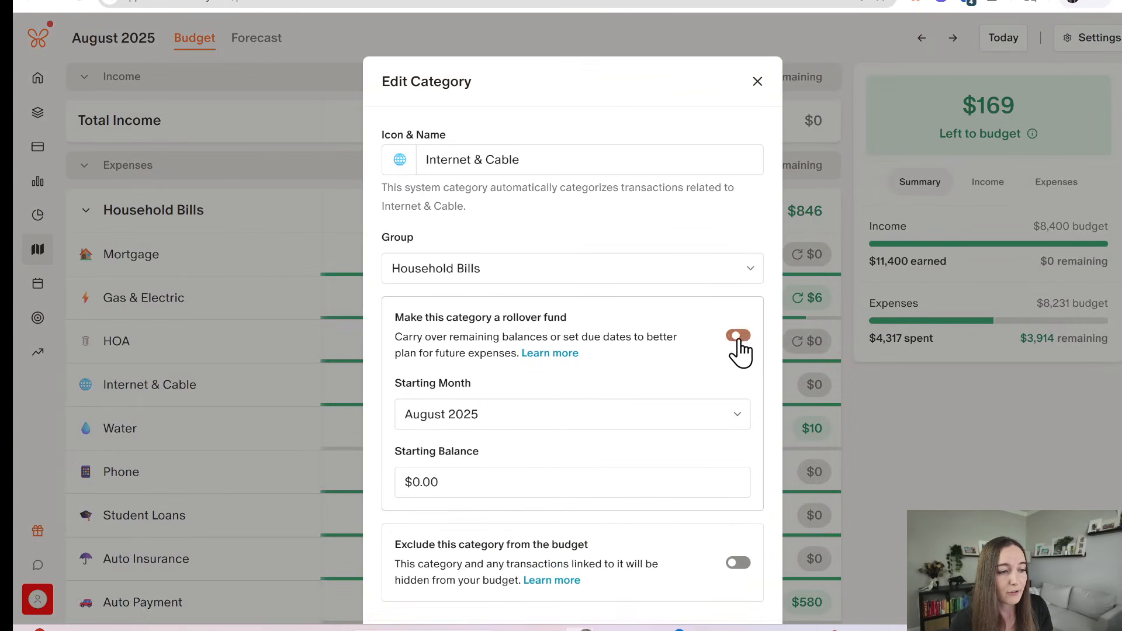
pyautogui.scroll(-2, 725, 448)
pyautogui.click(738, 553)
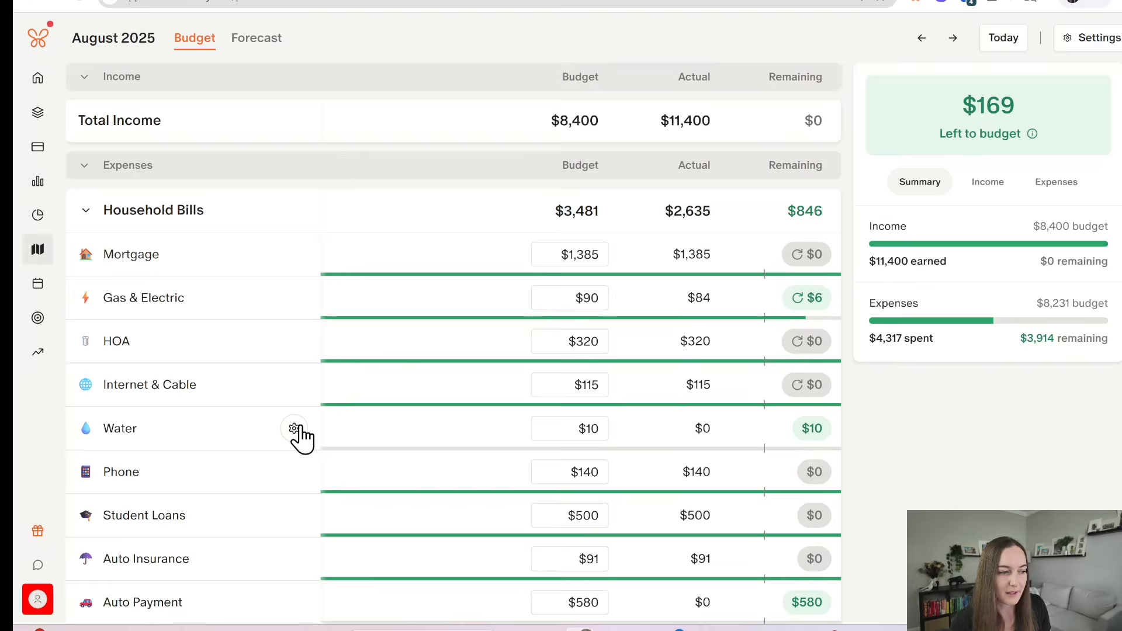
# Make the Water category a rollover fund starting August 2025 with a $0.00 starting balance, and save it
pyautogui.click(294, 429)
pyautogui.click(744, 338)
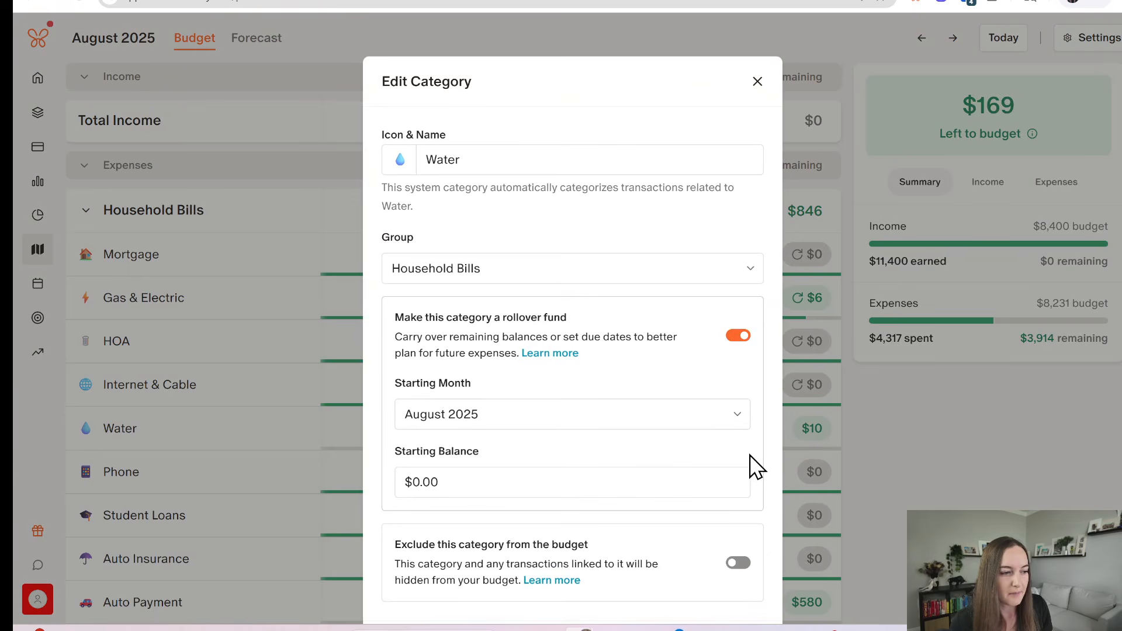
pyautogui.click(745, 555)
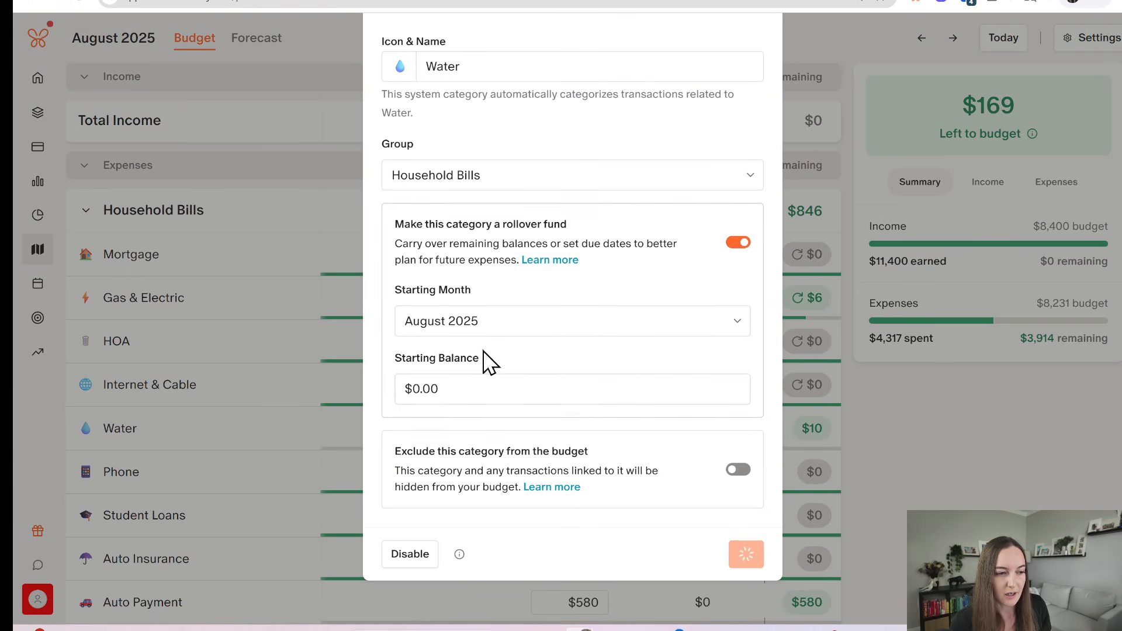
# Make the Phone category a rollover fund starting August 2025 with a $0.00 starting balance, and save it
pyautogui.scroll(-1, 286, 502)
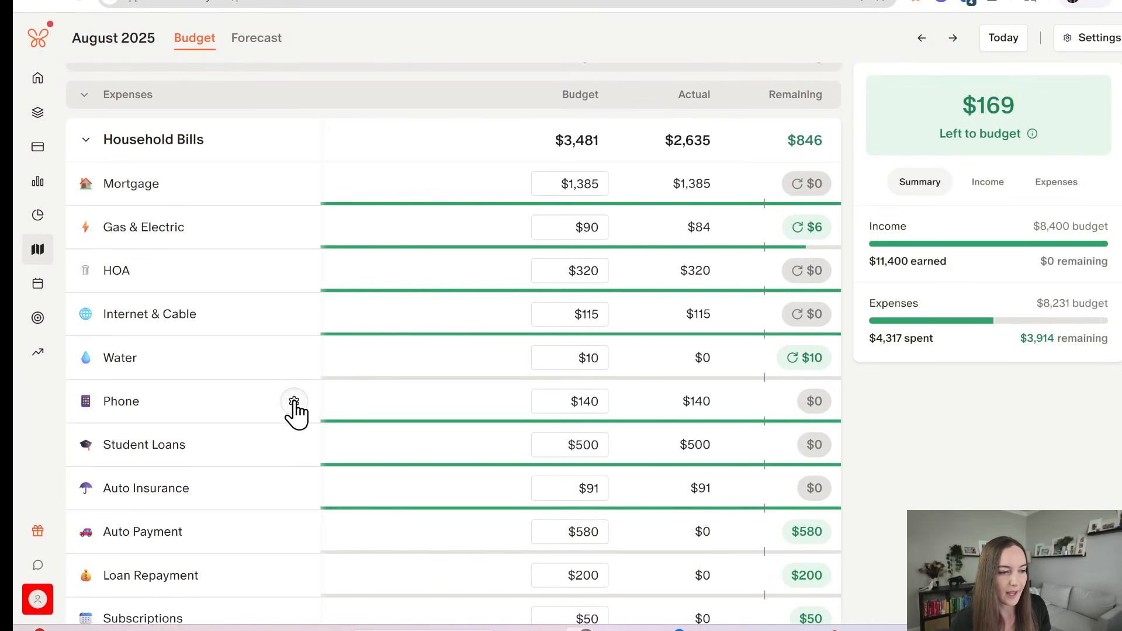
pyautogui.click(294, 401)
pyautogui.click(744, 336)
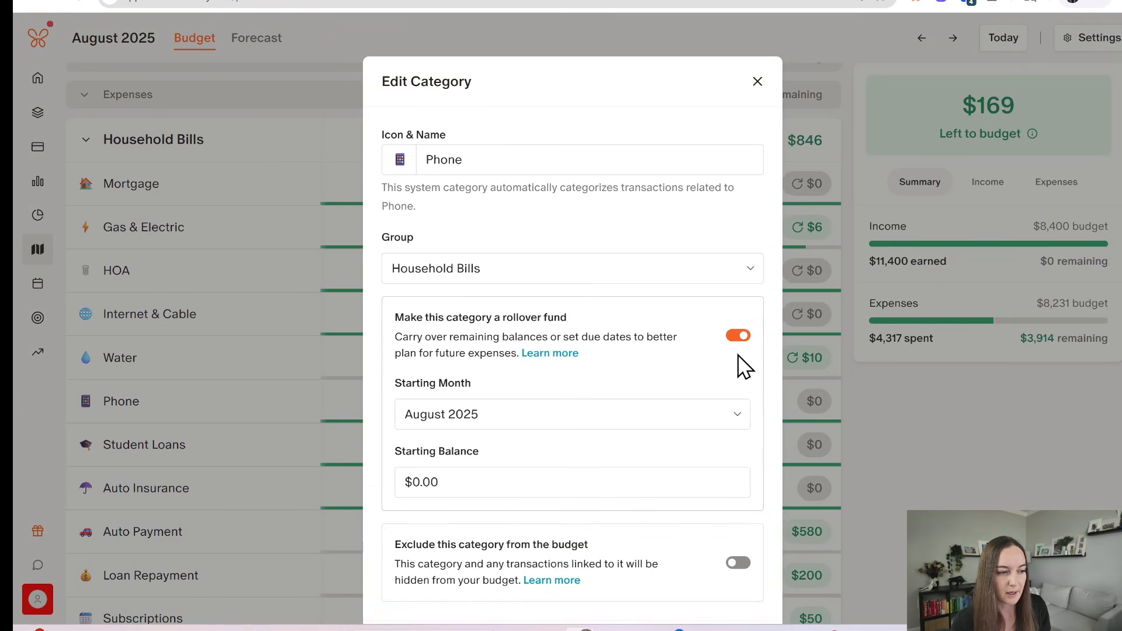
pyautogui.scroll(-2, 709, 475)
pyautogui.click(755, 555)
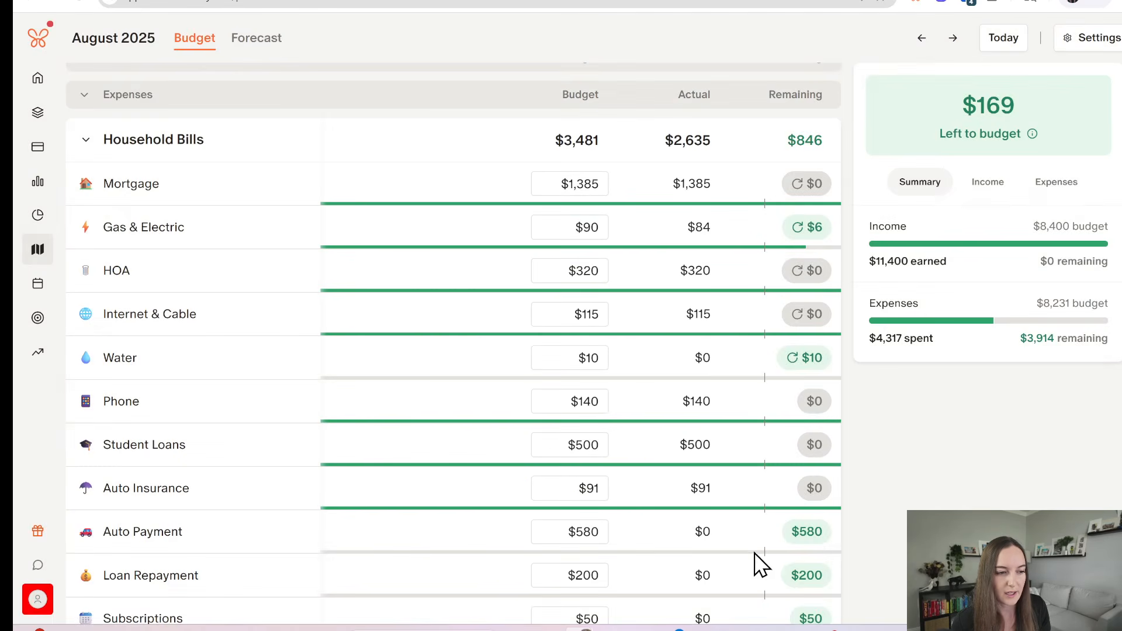
# Turn the Student Loans category into a rollover fund and save the category
pyautogui.click(294, 444)
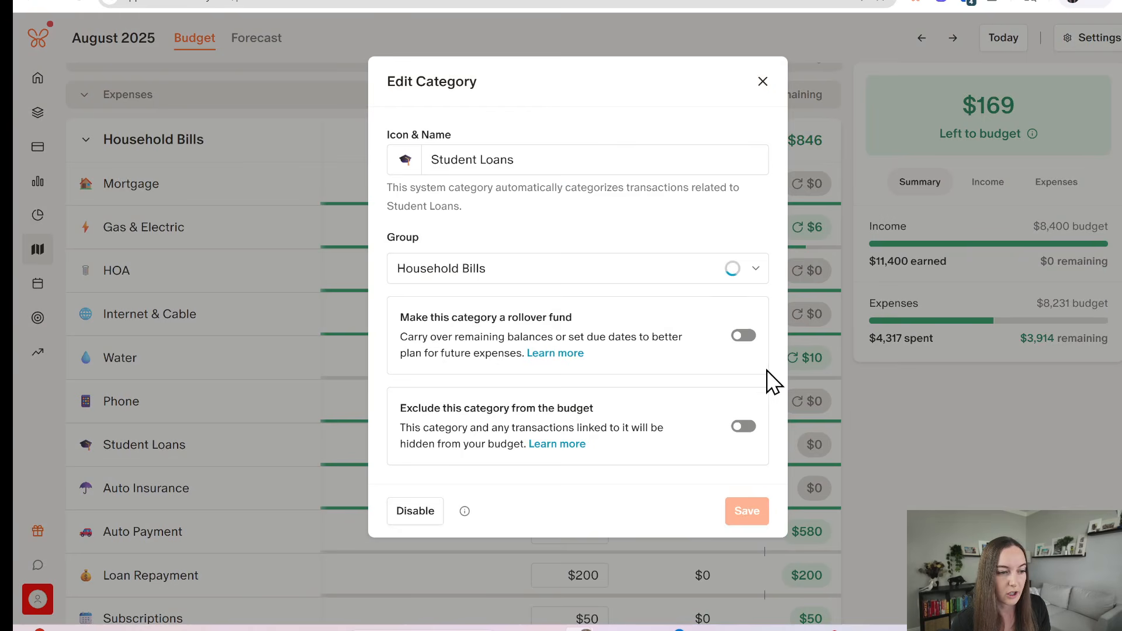
pyautogui.click(741, 335)
pyautogui.scroll(-2, 688, 533)
pyautogui.scroll(-1, 694, 533)
pyautogui.click(736, 552)
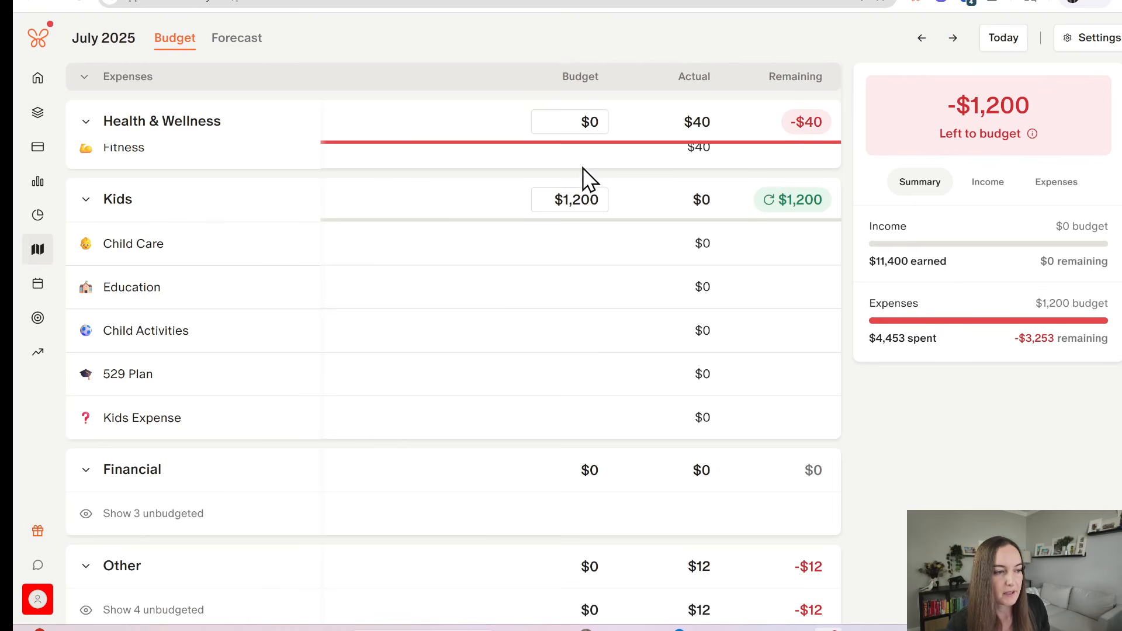
# Check the Kids group's remaining amount in July 2025, and move forward to the August 2025 budget
pyautogui.moveTo(778, 209)
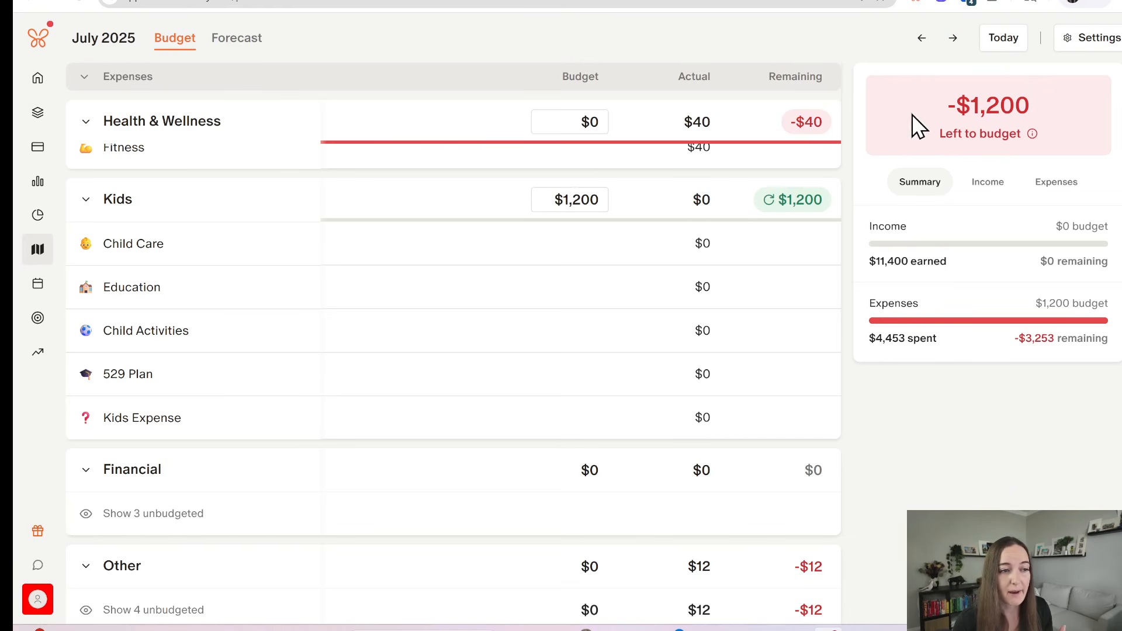
pyautogui.click(954, 42)
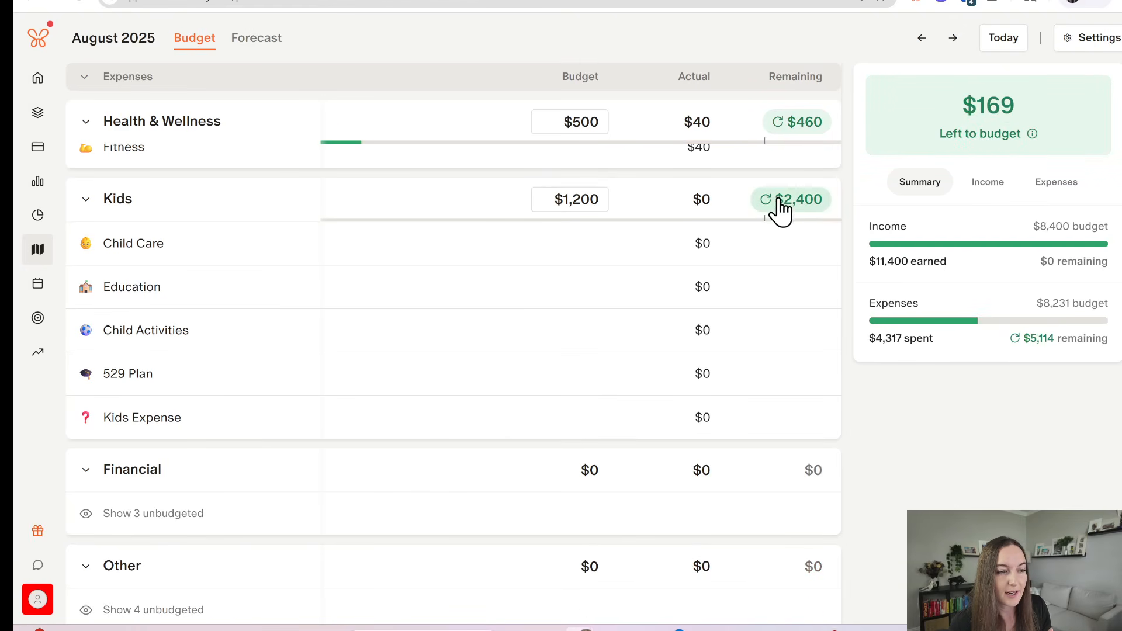
# Try a $500 budget for the Kids group in August 2025
pyautogui.click(578, 200)
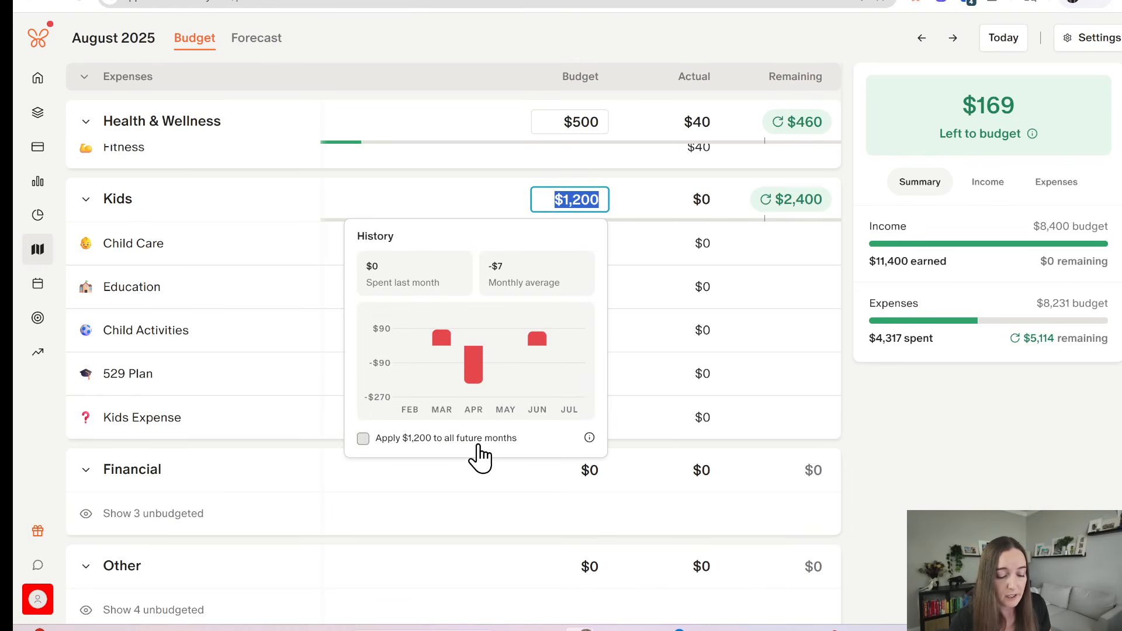
pyautogui.write('500')
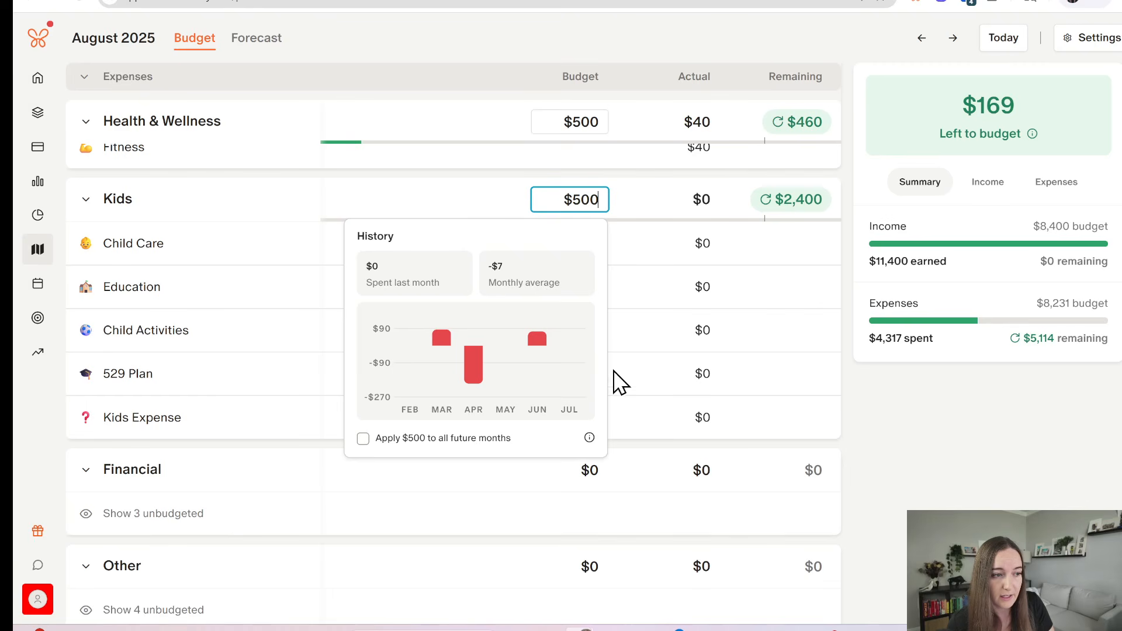
pyautogui.press('Return')
pyautogui.moveTo(809, 220)
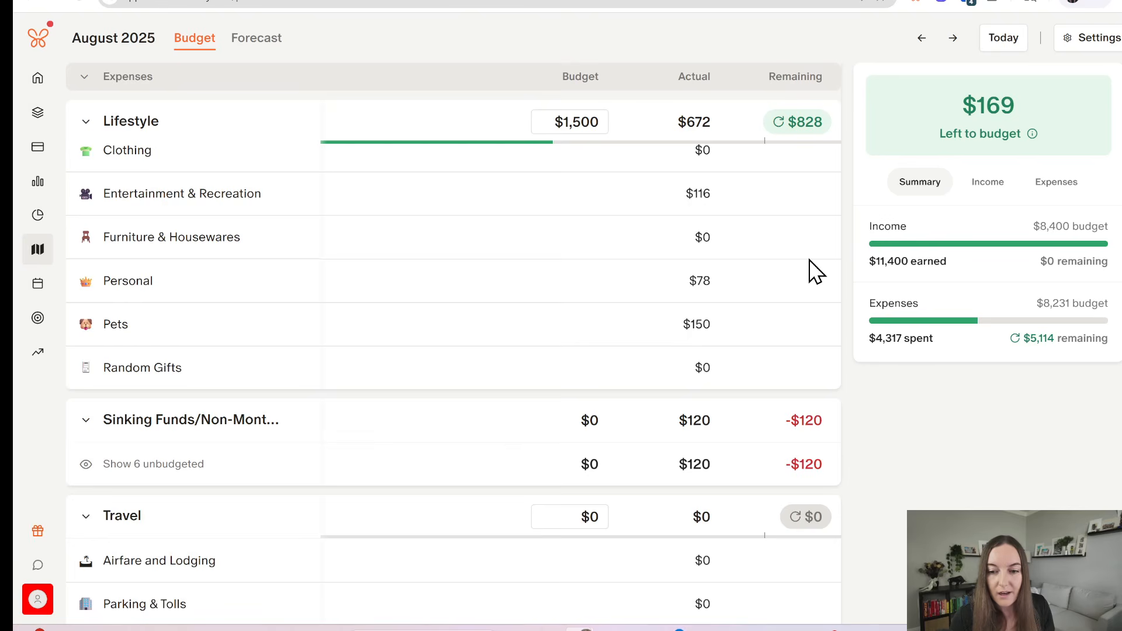
# Show the unbudgeted categories in the Sinking Funds/Non-Monthly group
pyautogui.scroll(-9, 815, 270)
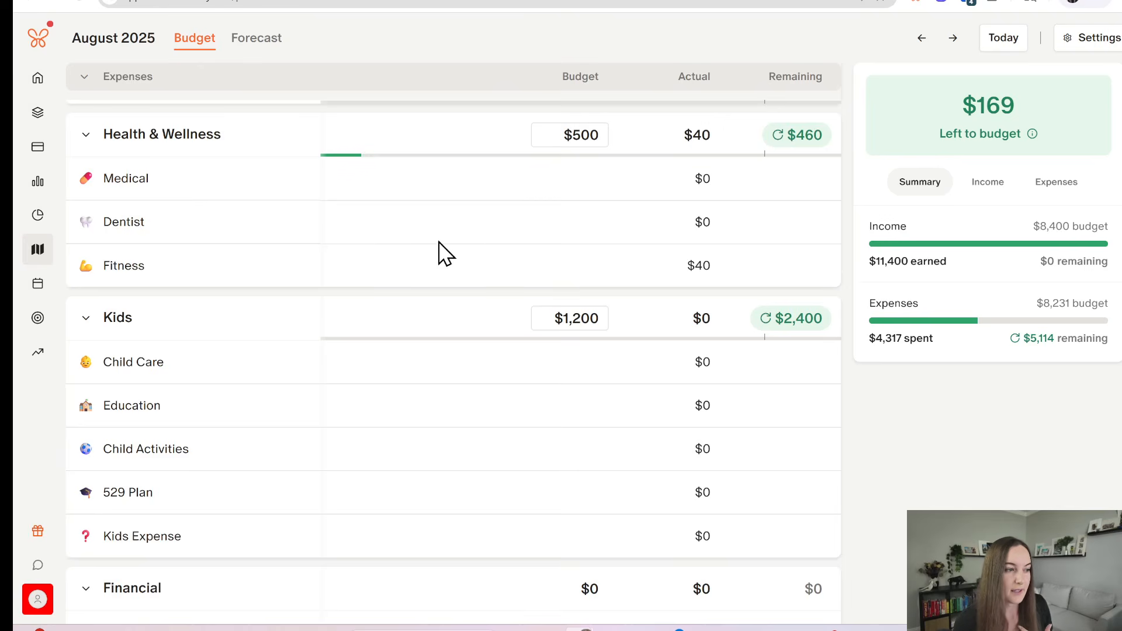
pyautogui.scroll(5, 176, 286)
pyautogui.click(178, 252)
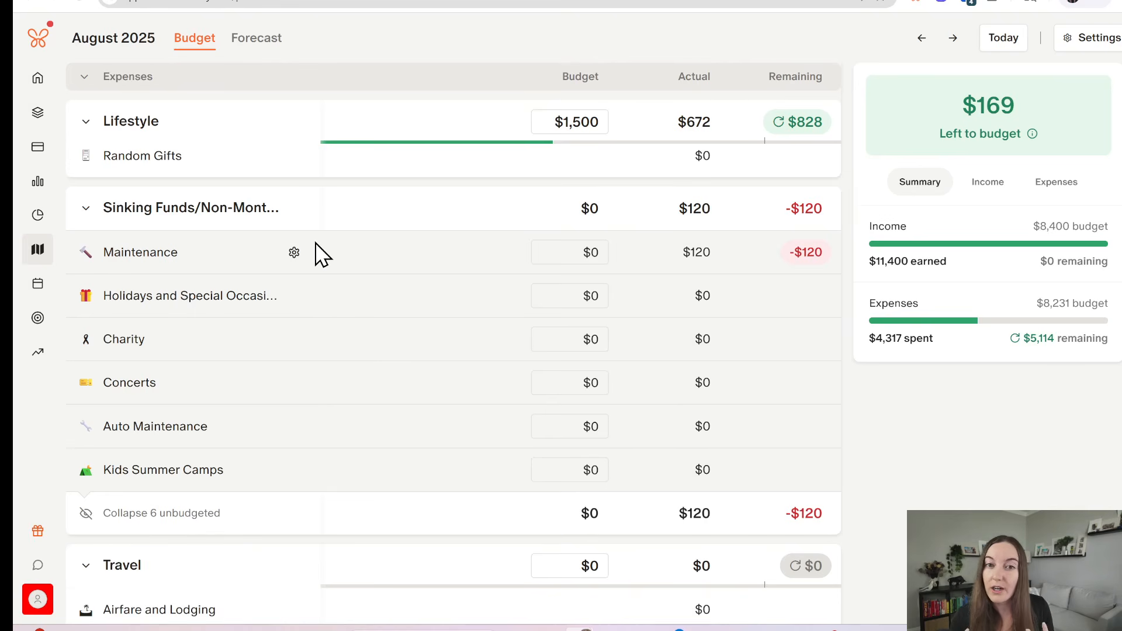
# Make the Maintenance category a rollover fund starting August 2025 with a $2,000 starting balance, and save it
pyautogui.click(294, 253)
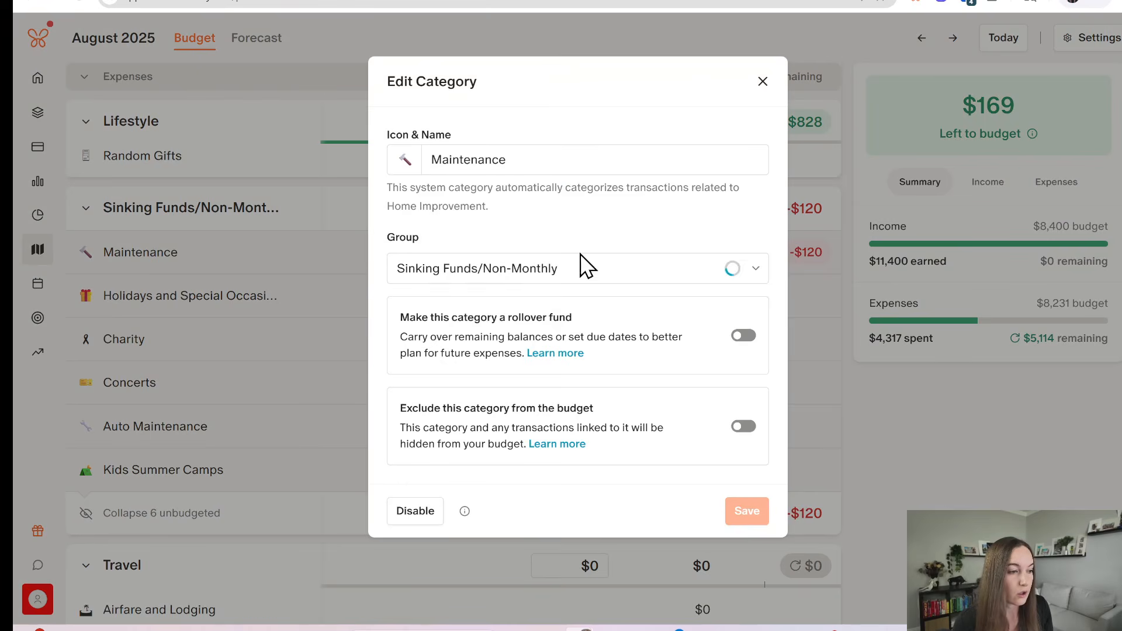
pyautogui.click(742, 336)
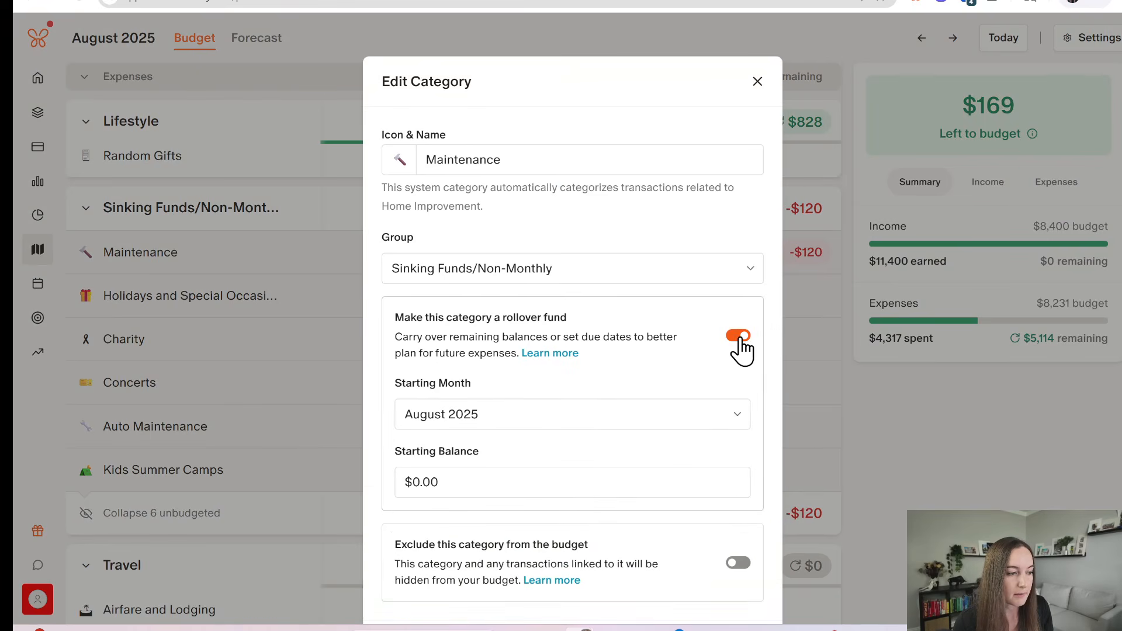
pyautogui.click(456, 491)
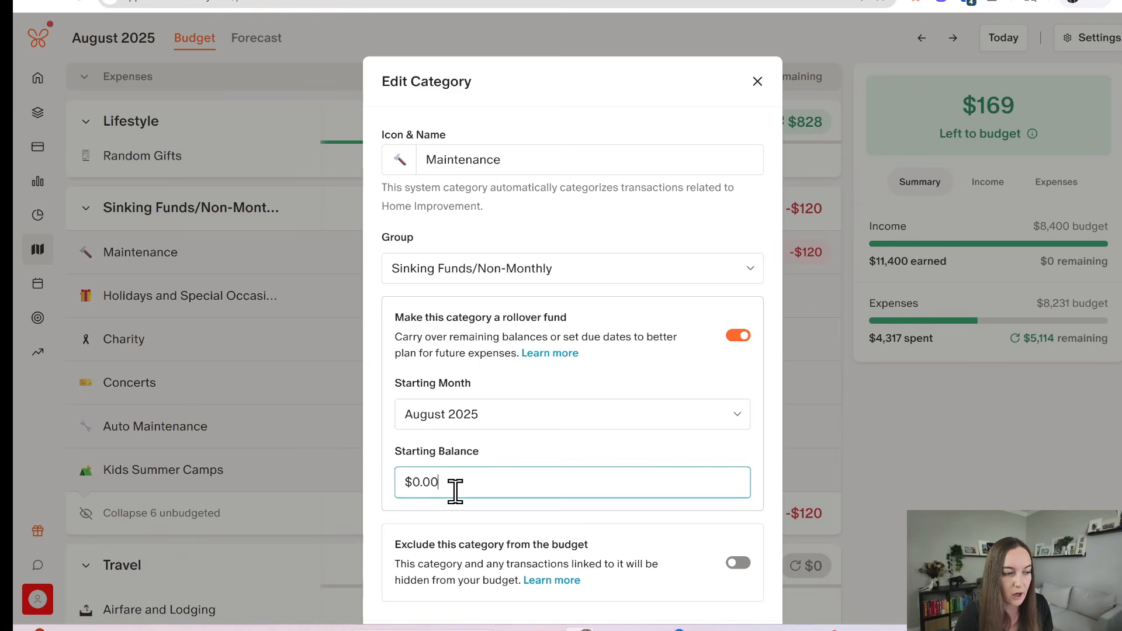
pyautogui.write('2')
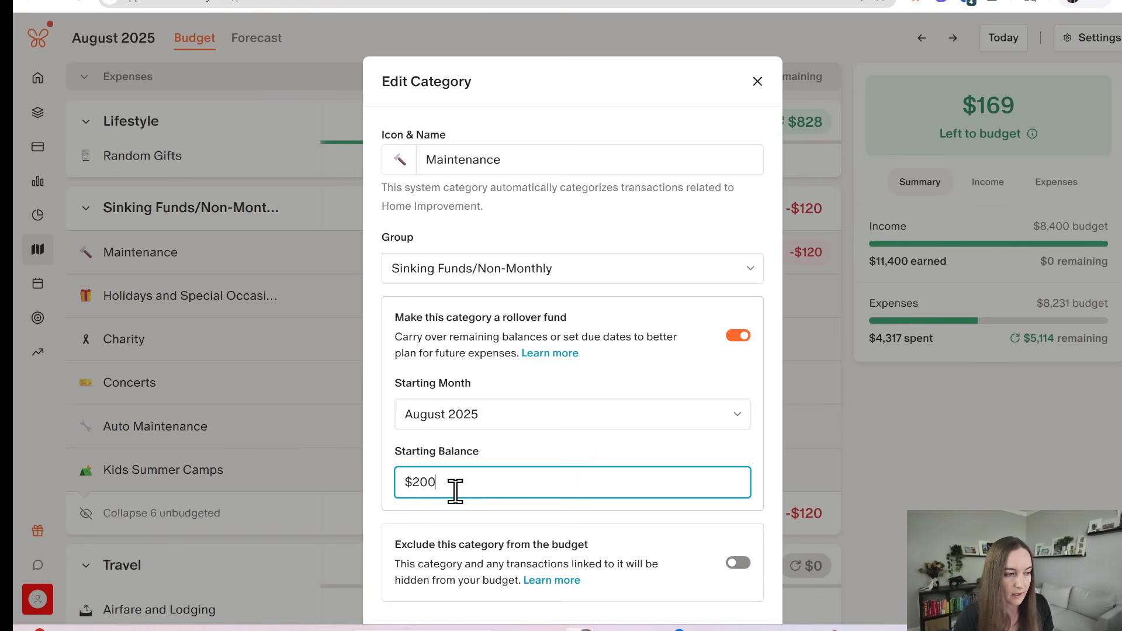
pyautogui.scroll(-2, 526, 526)
pyautogui.click(740, 554)
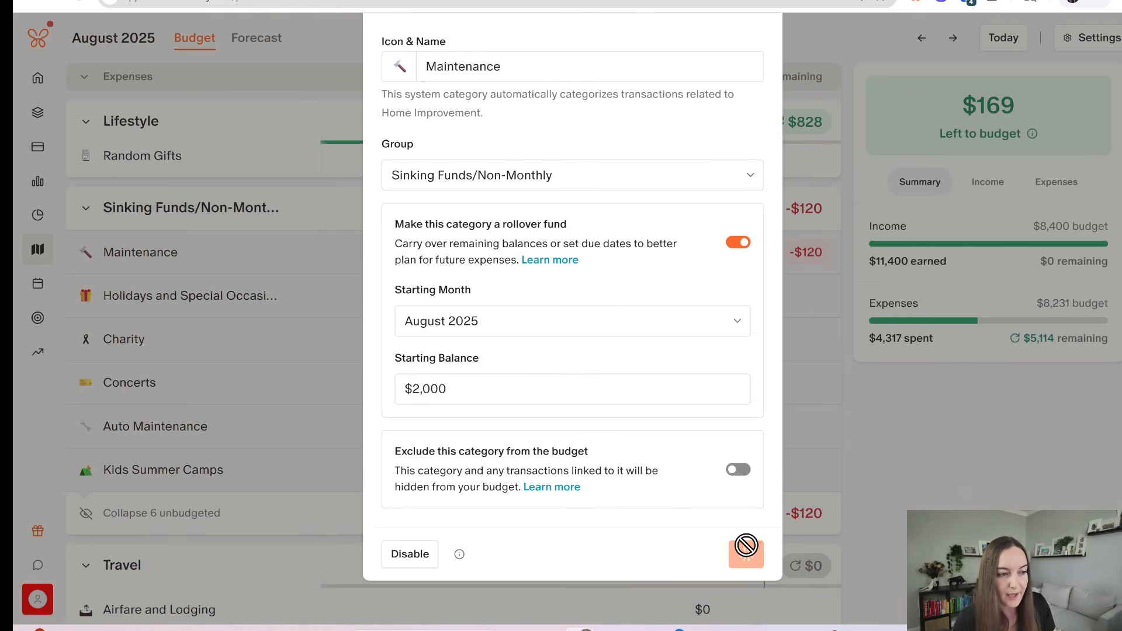
pyautogui.moveTo(779, 252)
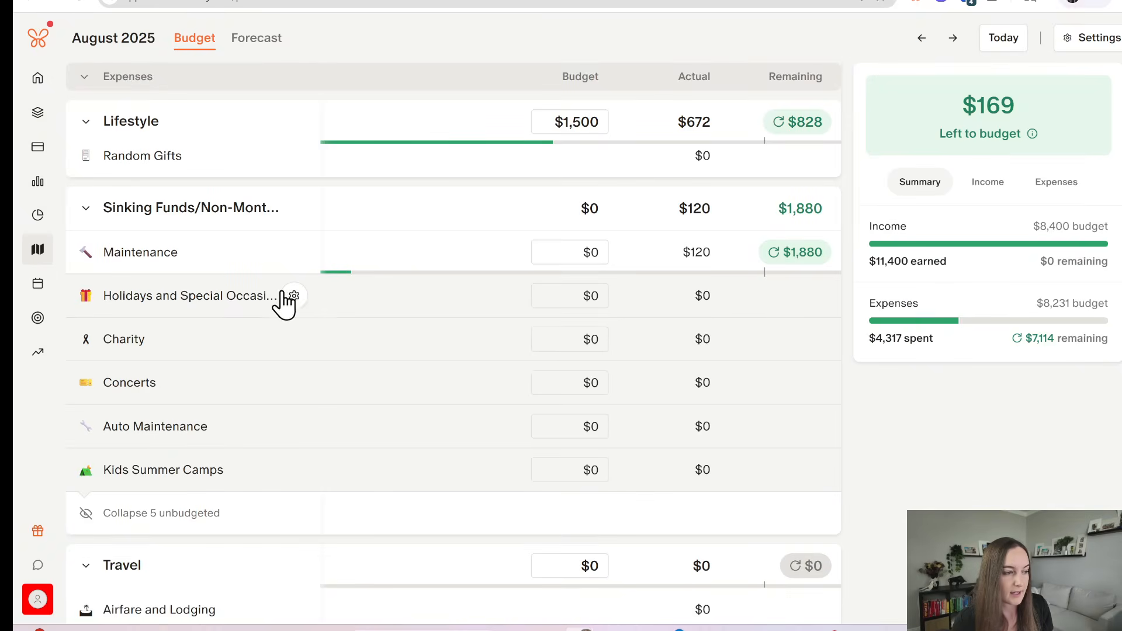
# Make the Holidays and Special Occasions category a rollover fund starting August 2025 with a $0.00 starting balance, and save it
pyautogui.click(287, 297)
pyautogui.click(738, 336)
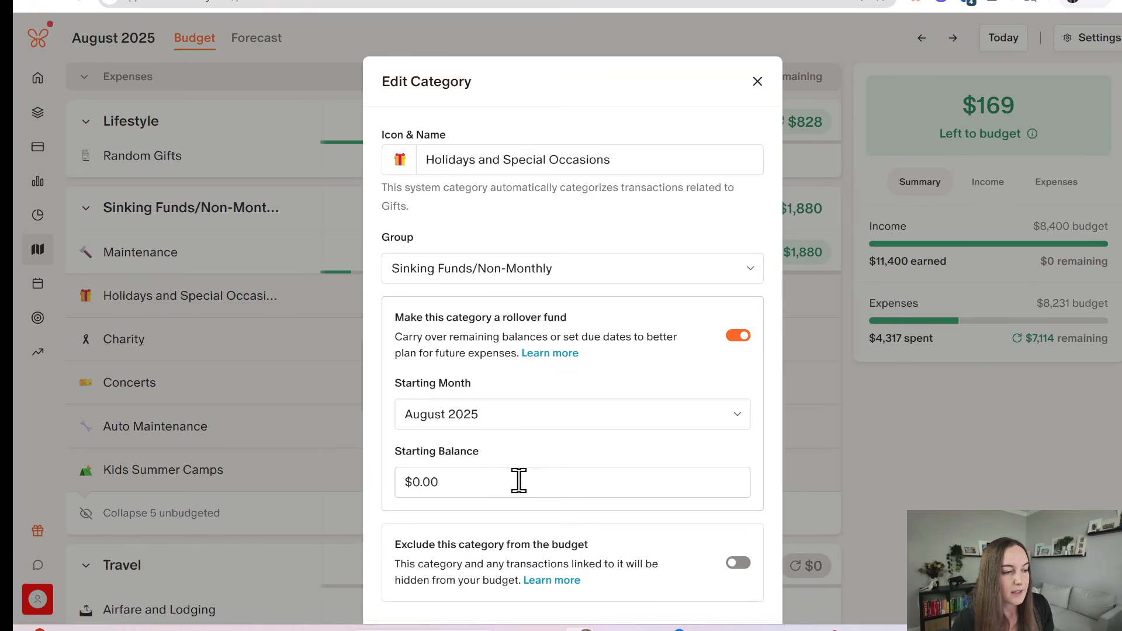
pyautogui.scroll(-2, 652, 491)
pyautogui.click(745, 554)
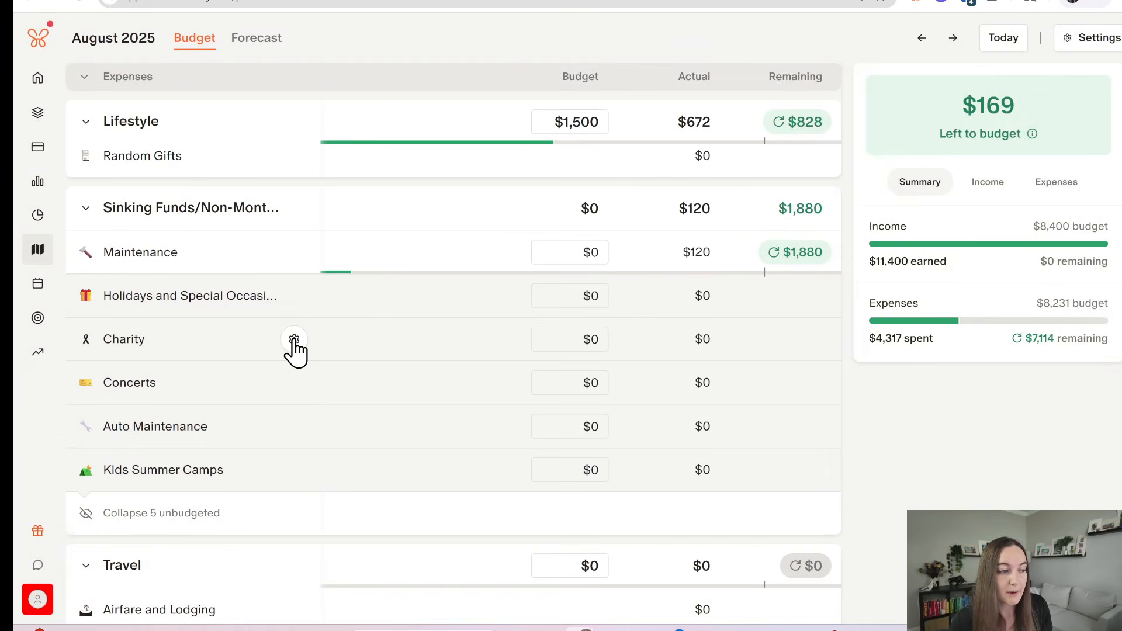
# Turn the Charity category into a rollover fund and save the category
pyautogui.click(292, 350)
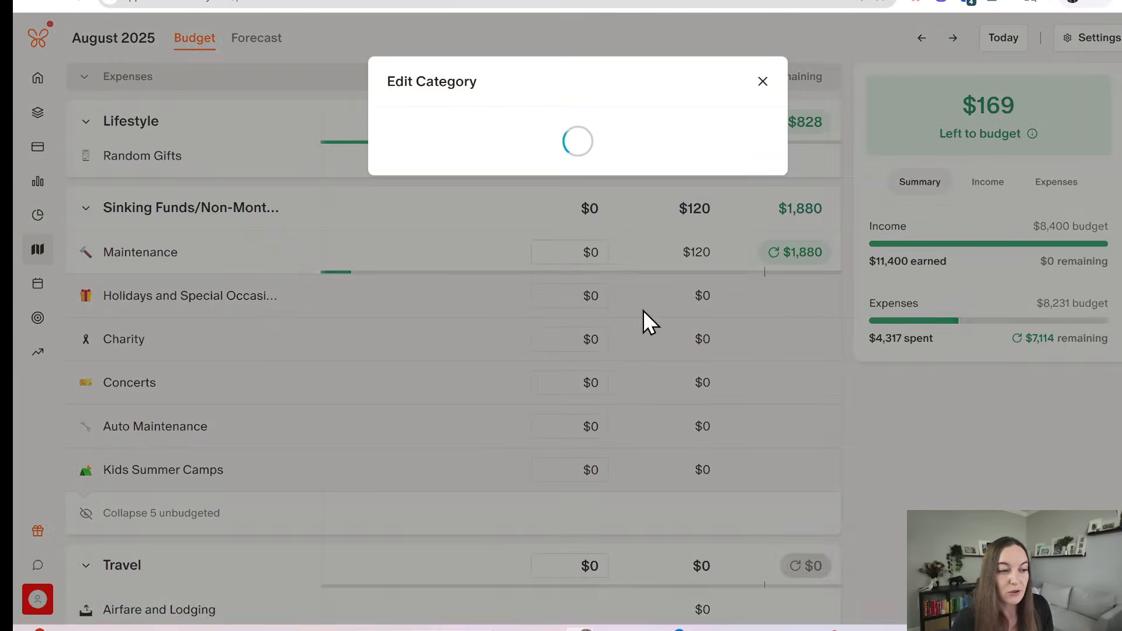
pyautogui.click(743, 336)
pyautogui.scroll(-2, 694, 403)
pyautogui.click(749, 558)
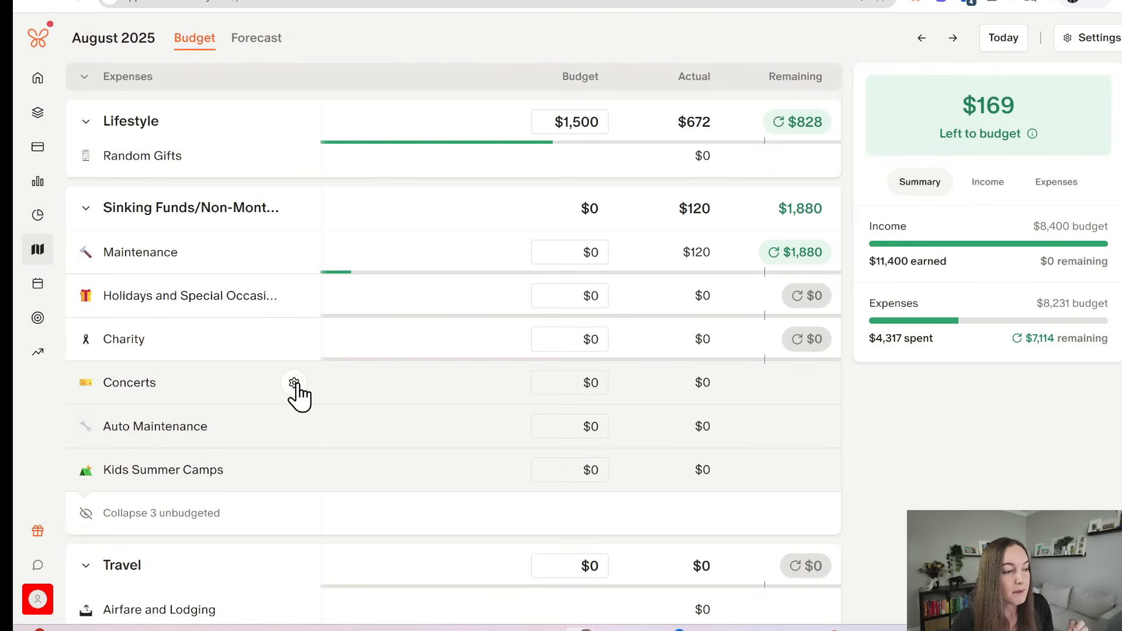
# Make the Concerts category a rollover fund starting August 2025 with a $0.00 starting balance, and save it
pyautogui.click(292, 382)
pyautogui.click(745, 294)
pyautogui.scroll(-2, 676, 468)
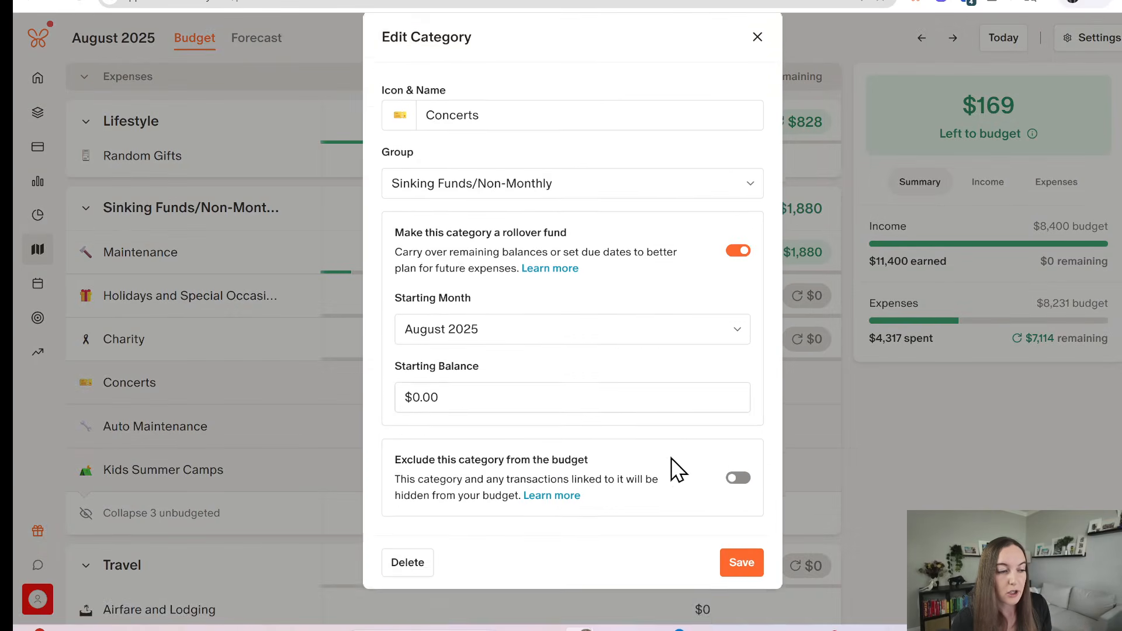
pyautogui.click(739, 555)
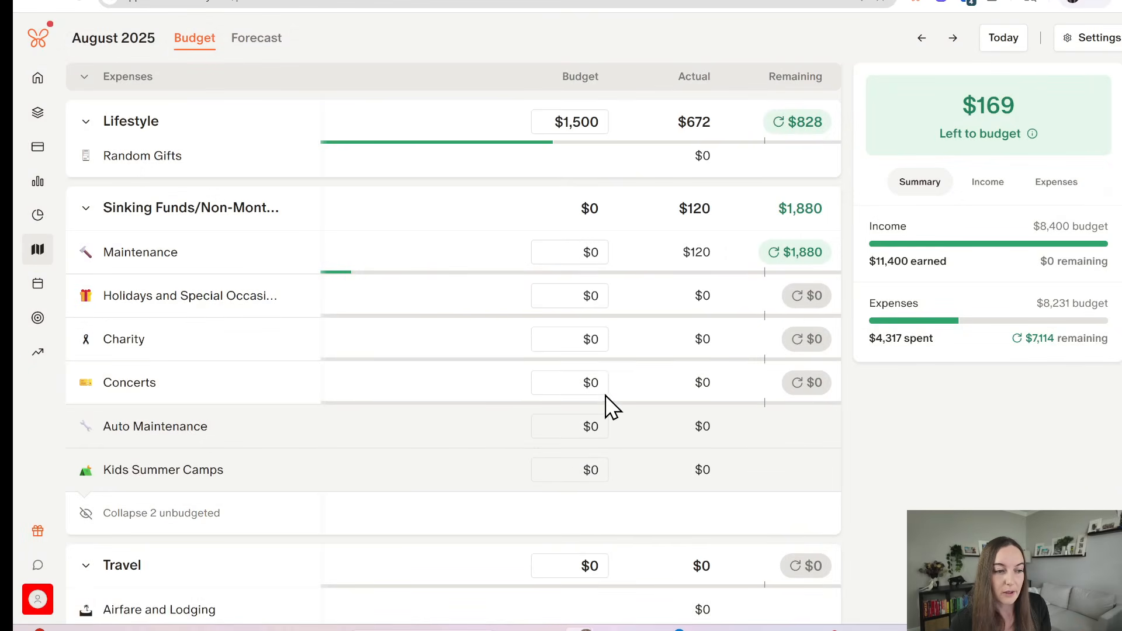
# Turn the Auto Maintenance category into a rollover fund and save the category
pyautogui.click(294, 427)
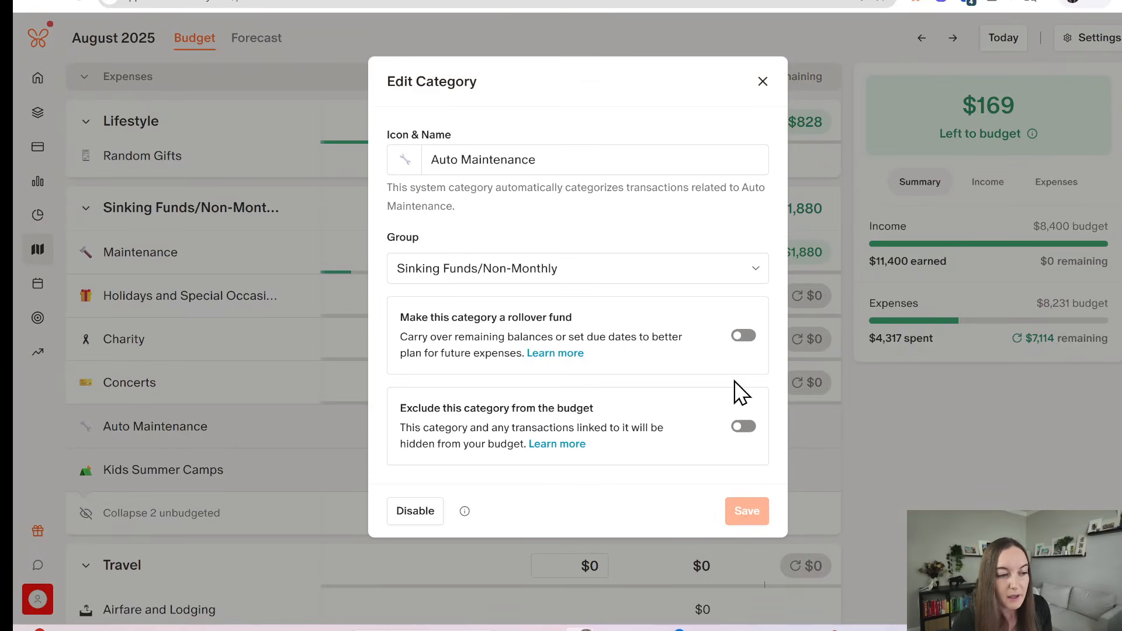
pyautogui.click(740, 336)
pyautogui.scroll(-2, 644, 511)
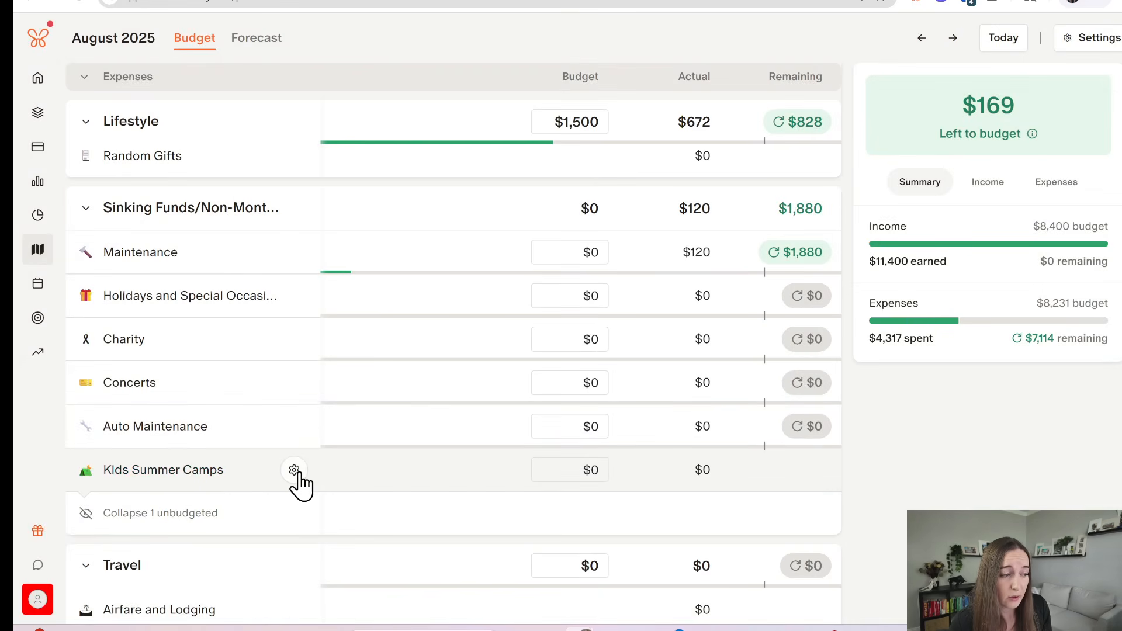
# Make the Kids Summer Camps category a rollover fund starting August 2025 with a $0.00 starting balance, and save it
pyautogui.click(295, 468)
pyautogui.click(740, 295)
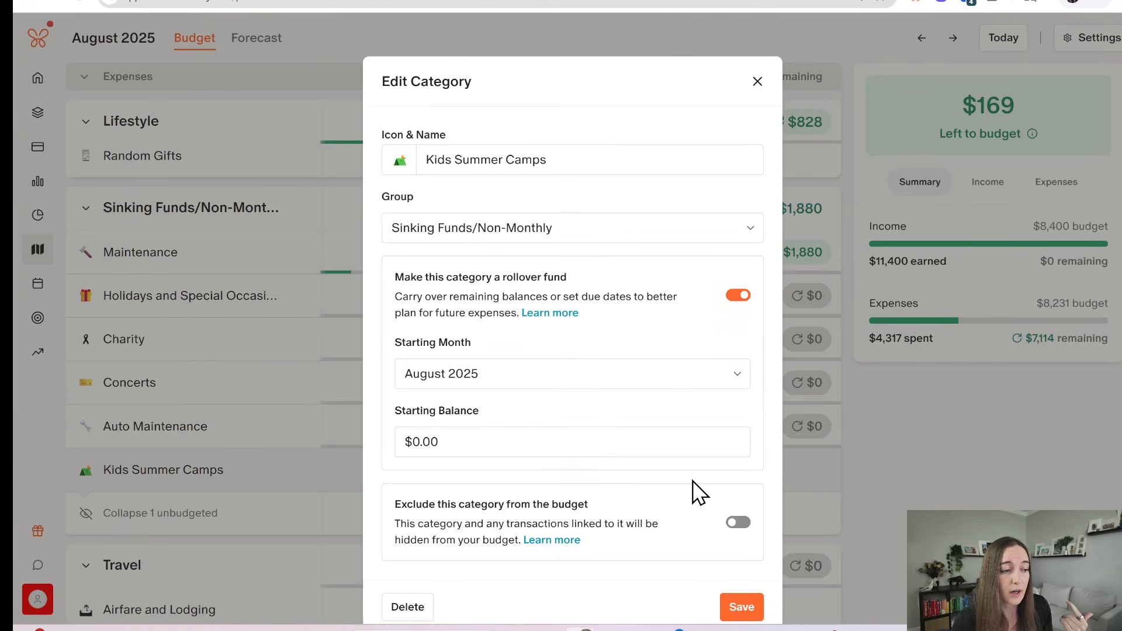
pyautogui.scroll(-2, 719, 526)
pyautogui.click(737, 558)
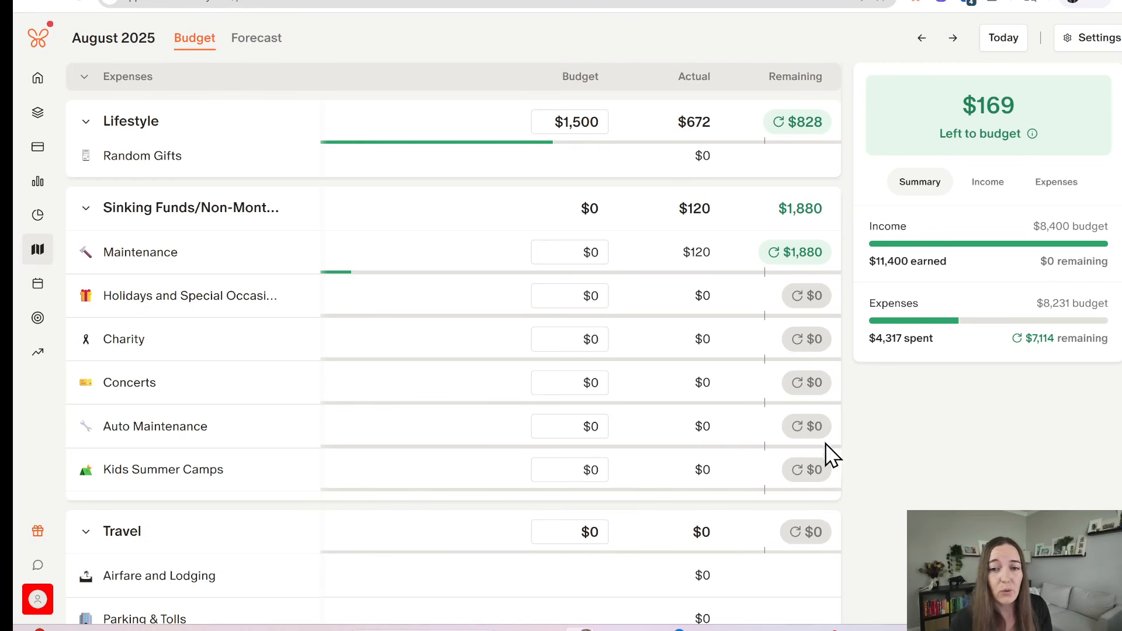
# Rename the Kids Summer Camps category to Surplus Funds and save it
pyautogui.click(294, 469)
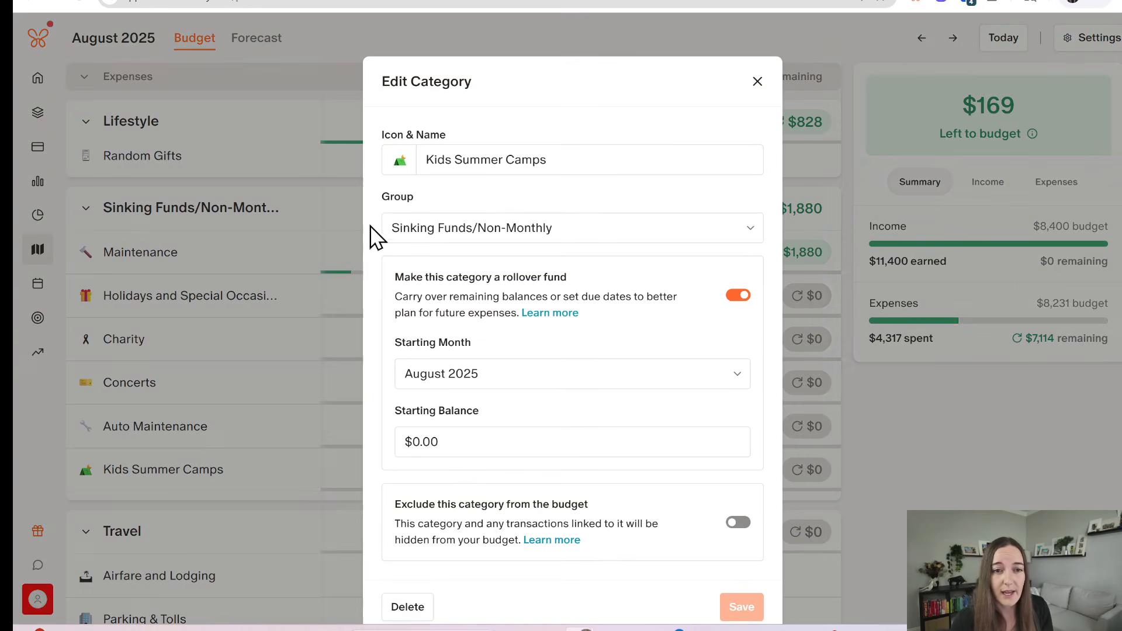
pyautogui.tripleClick(465, 162)
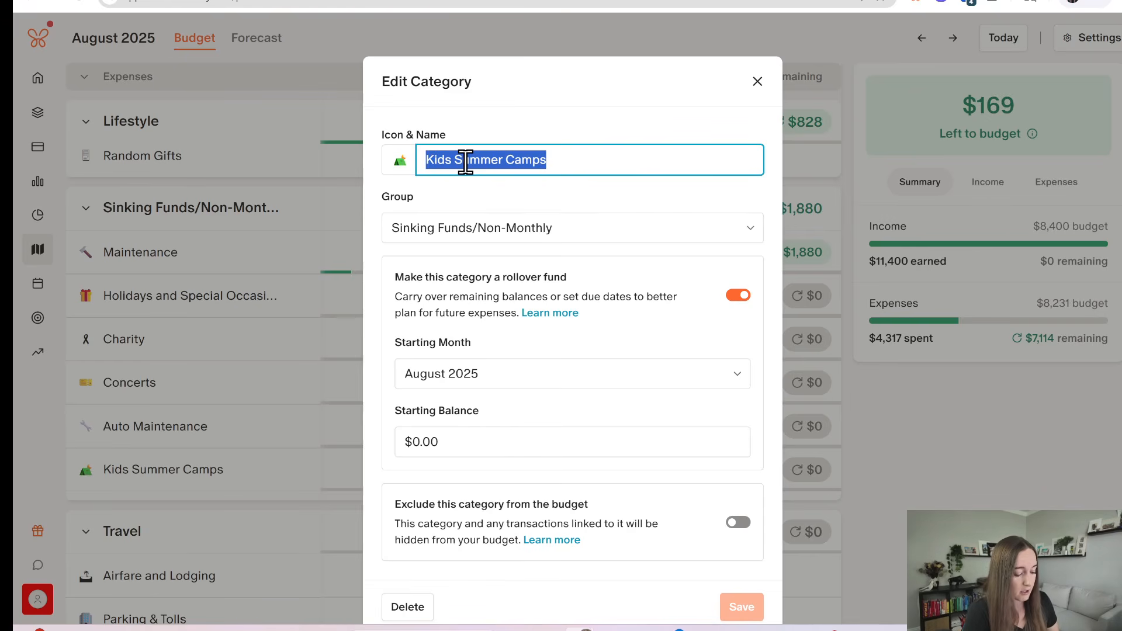
pyautogui.write('Surp')
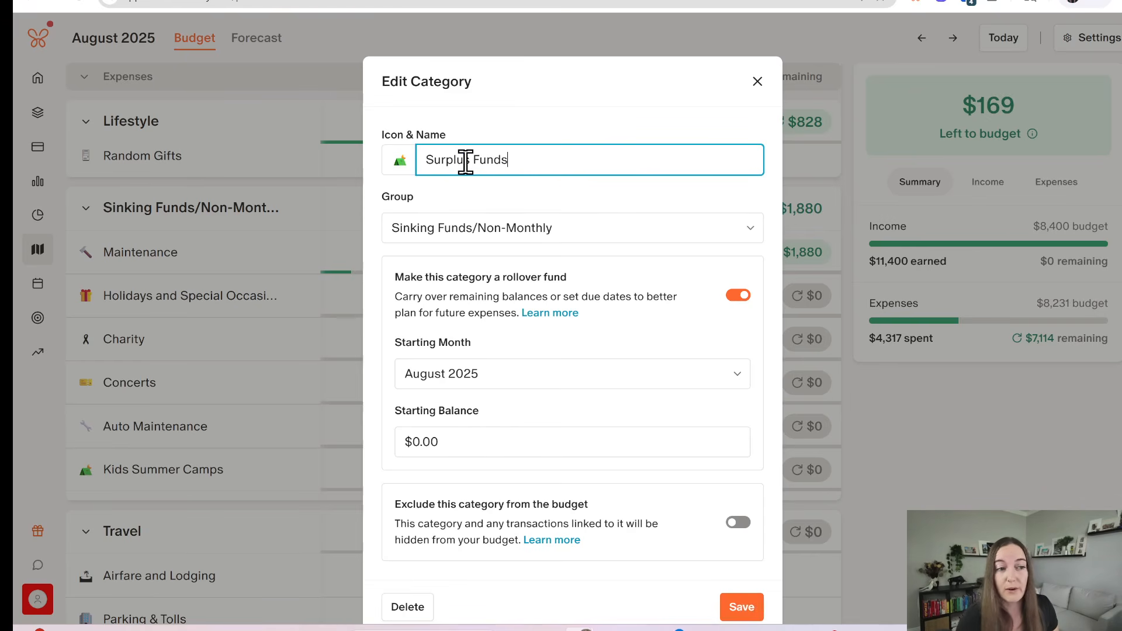
pyautogui.write('lus Funds')
pyautogui.click(740, 606)
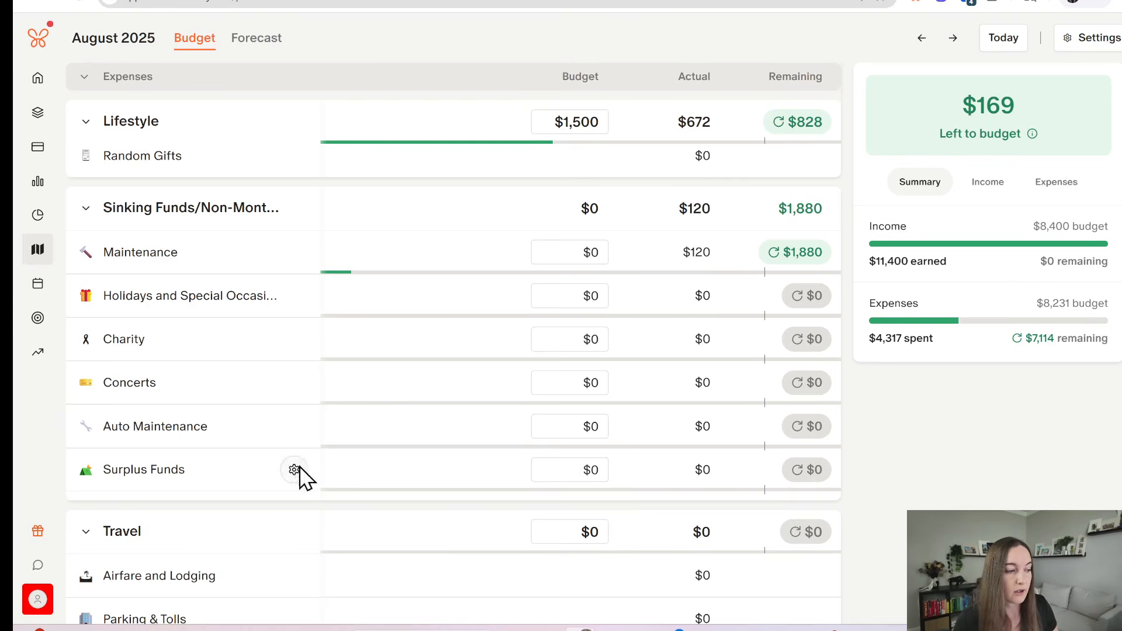
# Rename the Surplus Funds category to Surplus Funds/Emergency Fund and save it
pyautogui.click(297, 470)
pyautogui.click(546, 171)
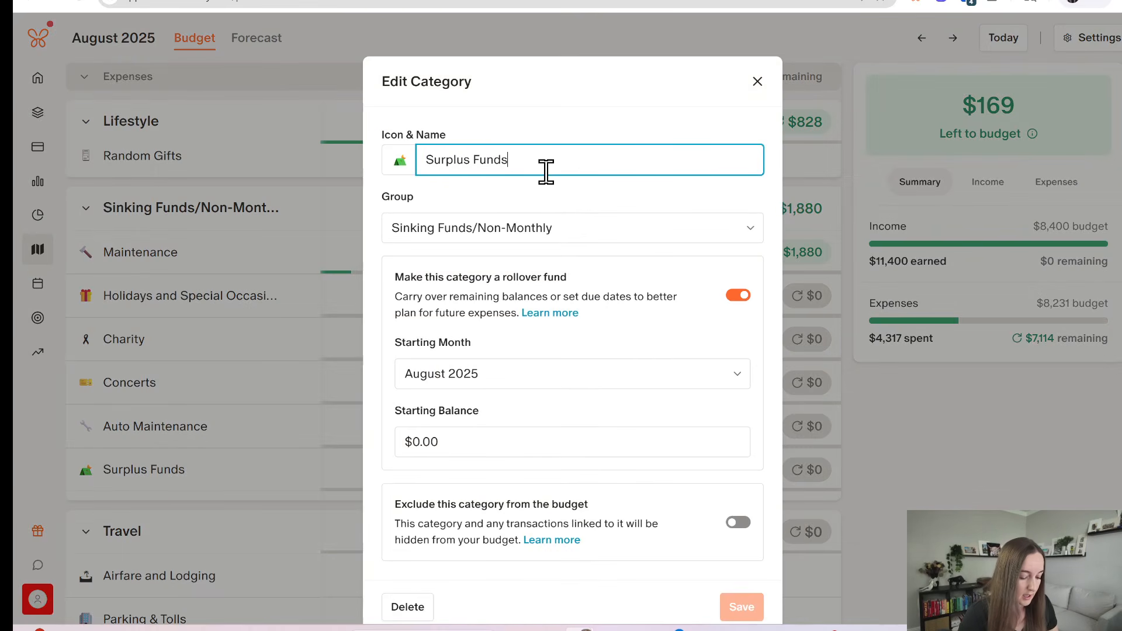
pyautogui.write('/Emergency Fund')
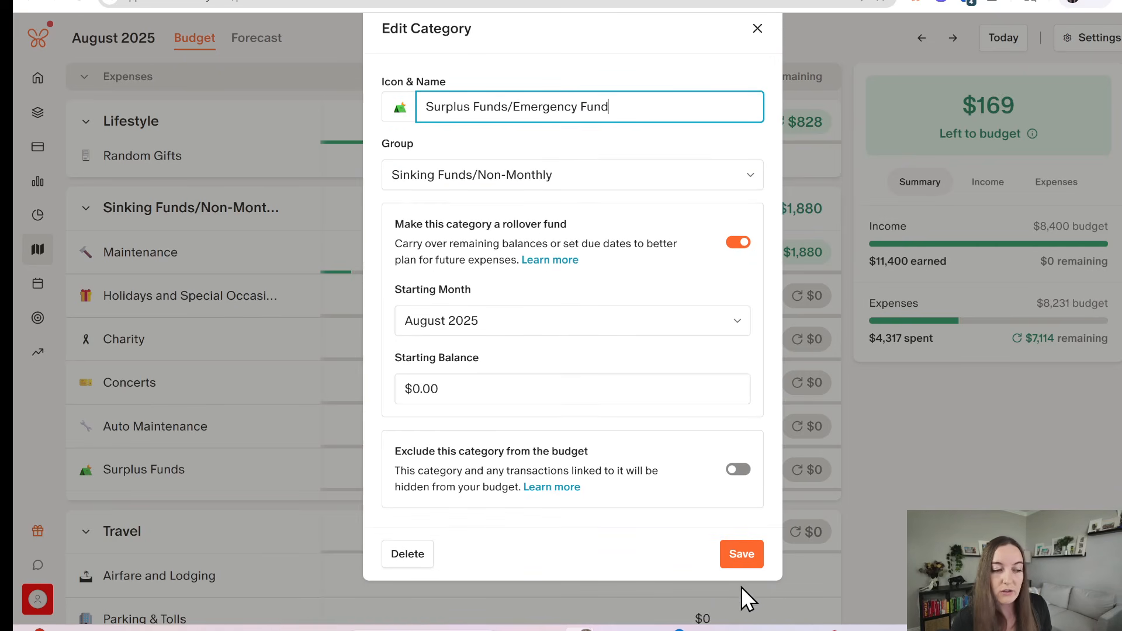
pyautogui.click(743, 552)
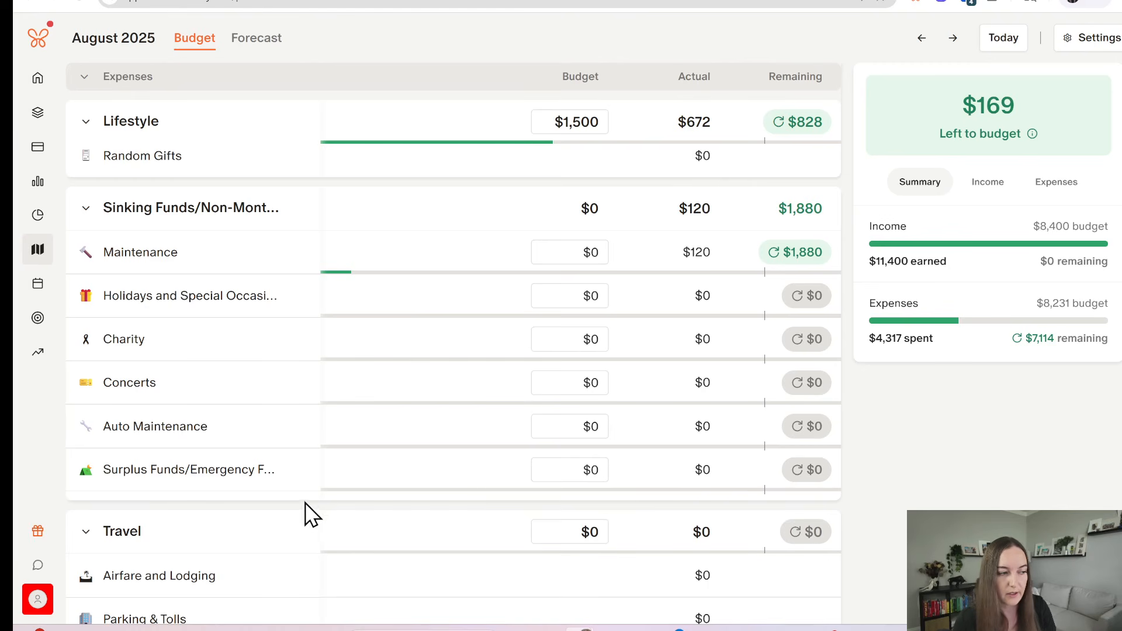
# Review the remaining amounts and rollovers in the August 2025 budget, from Household Bills through the sinking funds
pyautogui.scroll(15, 425, 269)
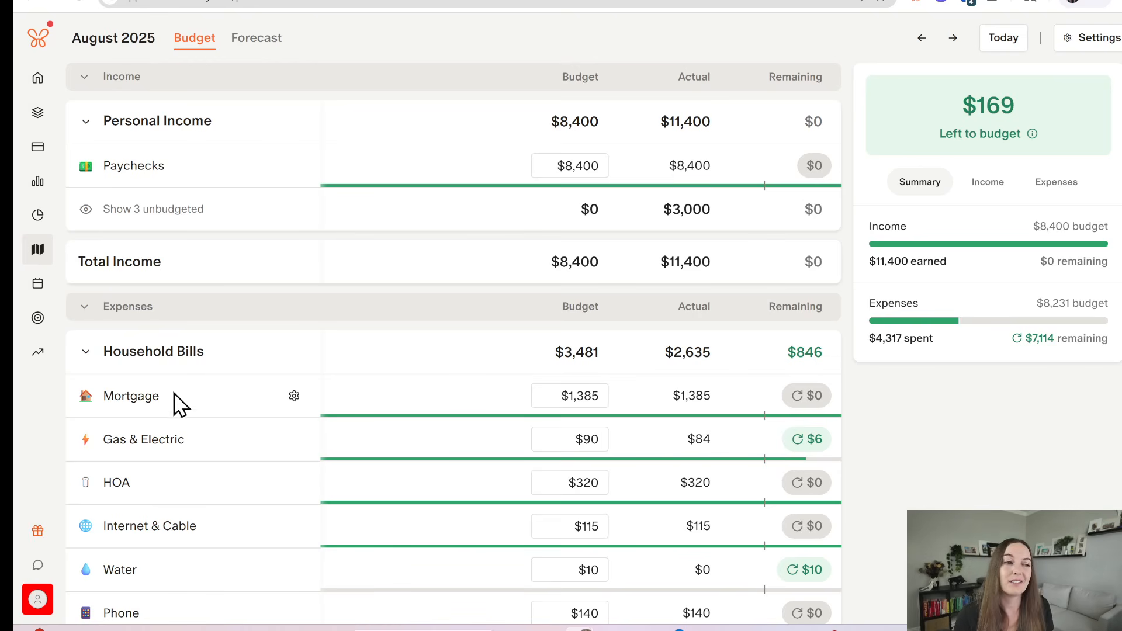
pyautogui.scroll(-10, 351, 370)
pyautogui.scroll(-6, 563, 370)
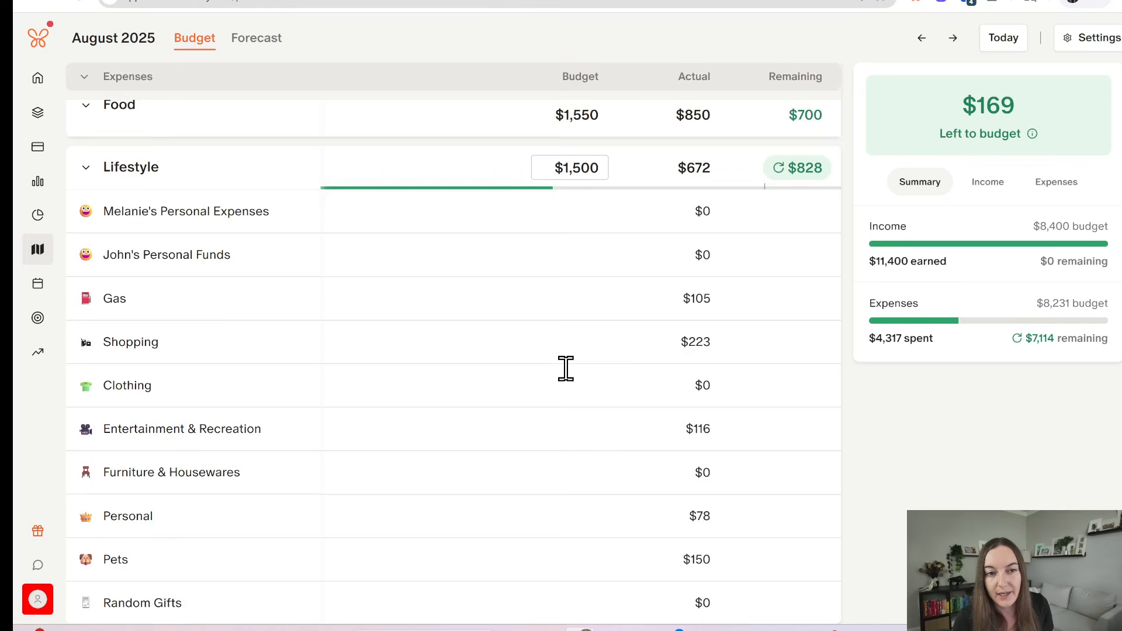
pyautogui.scroll(-5, 122, 425)
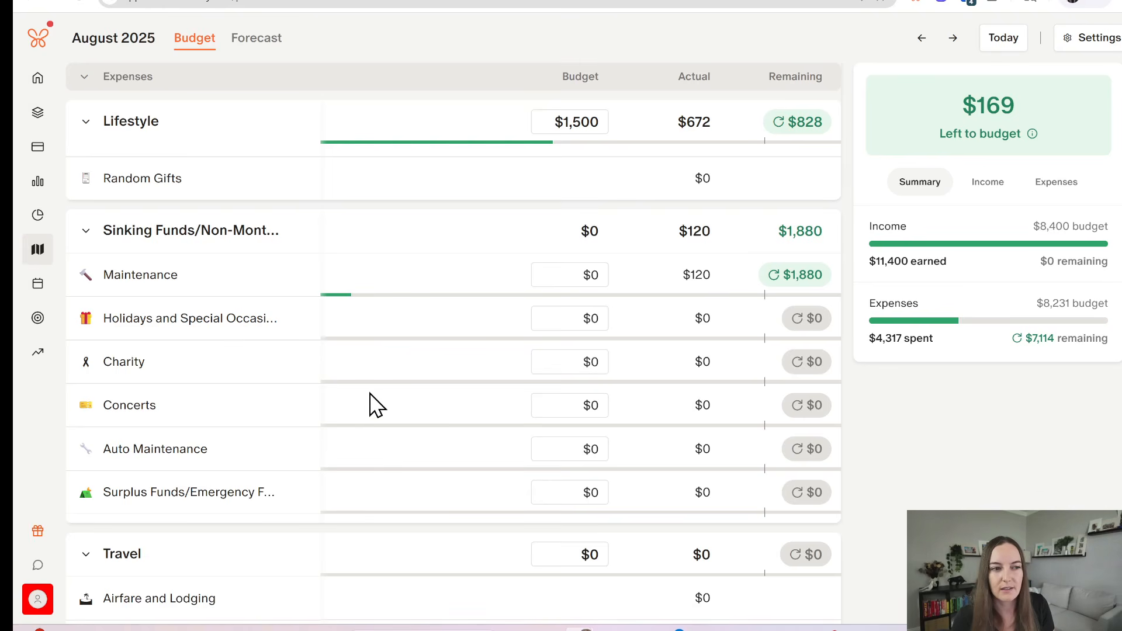
pyautogui.scroll(12, 370, 403)
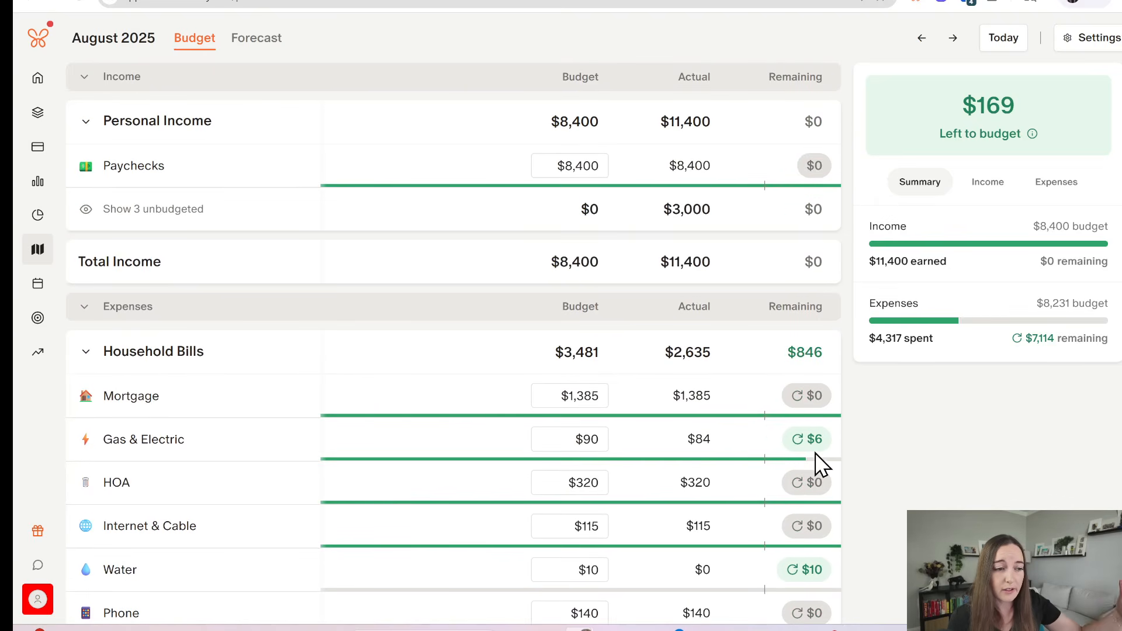
pyautogui.scroll(-4, 819, 491)
pyautogui.scroll(-5, 795, 351)
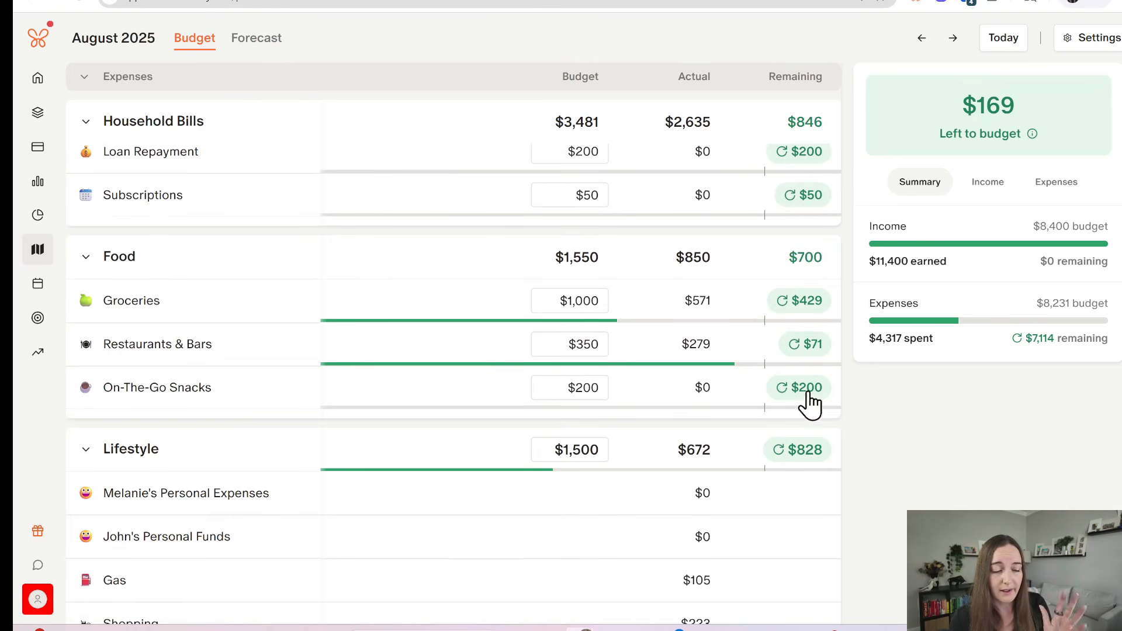
pyautogui.scroll(-8, 807, 421)
pyautogui.scroll(12, 811, 445)
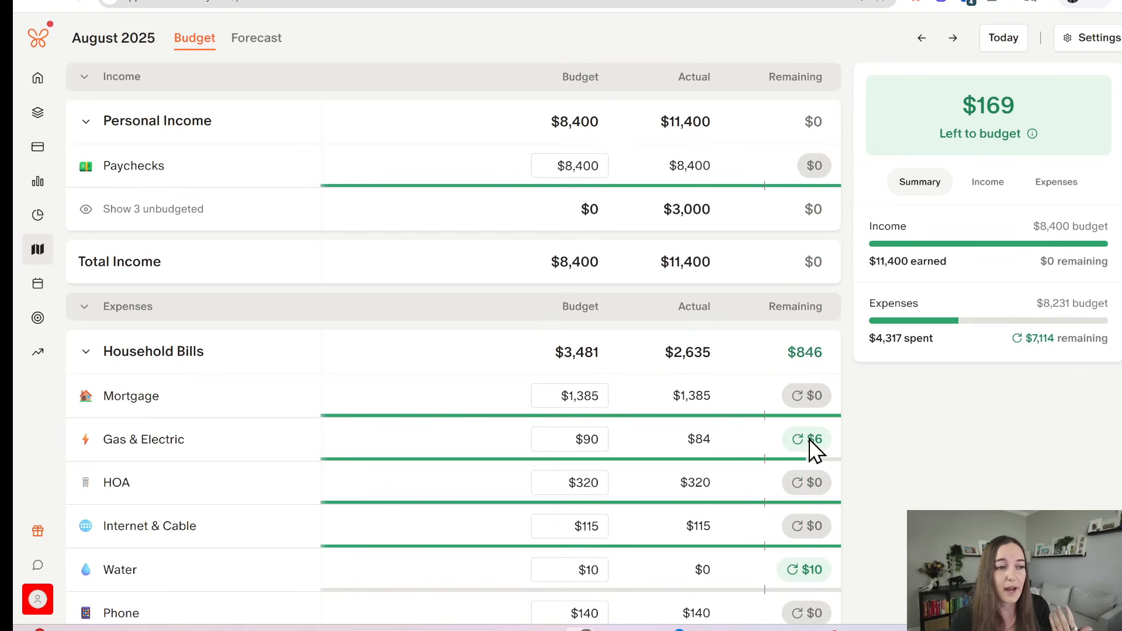
# Budget $3,000 for the unbudgeted Other Income category in August 2025, and collapse the remaining unbudgeted income categories
pyautogui.click(150, 216)
pyautogui.click(588, 251)
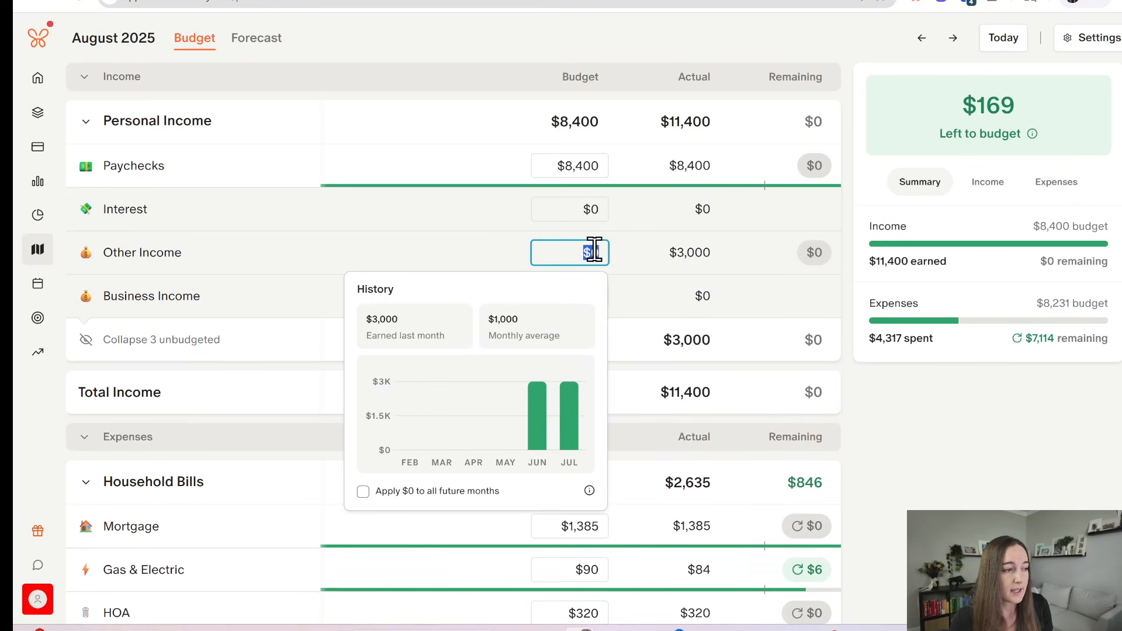
pyautogui.write('3,000')
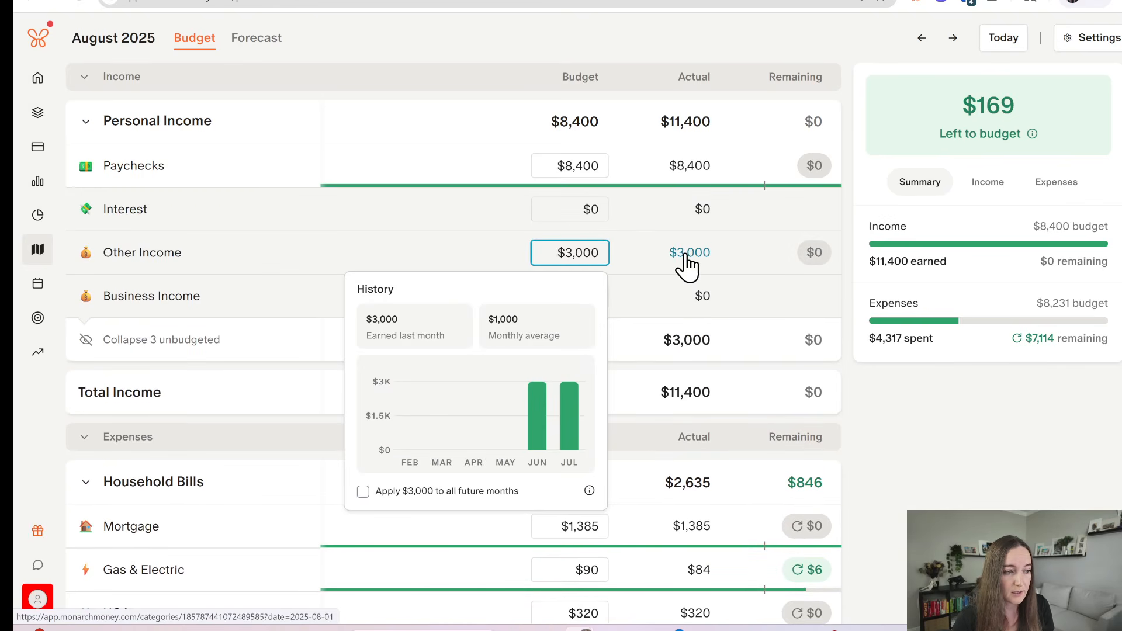
pyautogui.press('Return')
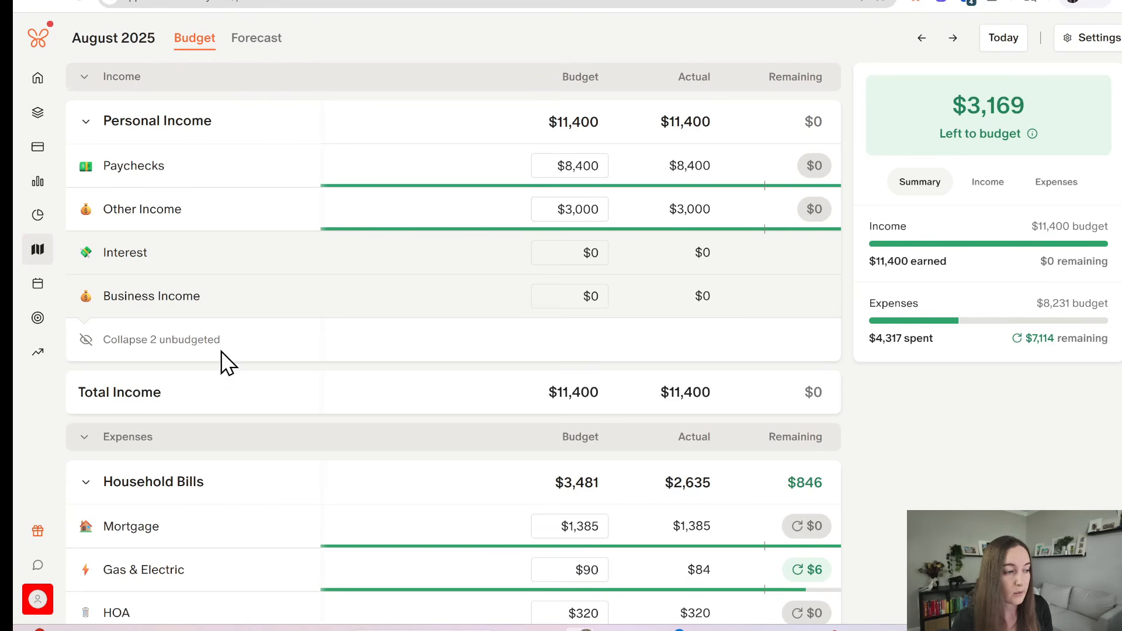
pyautogui.click(187, 340)
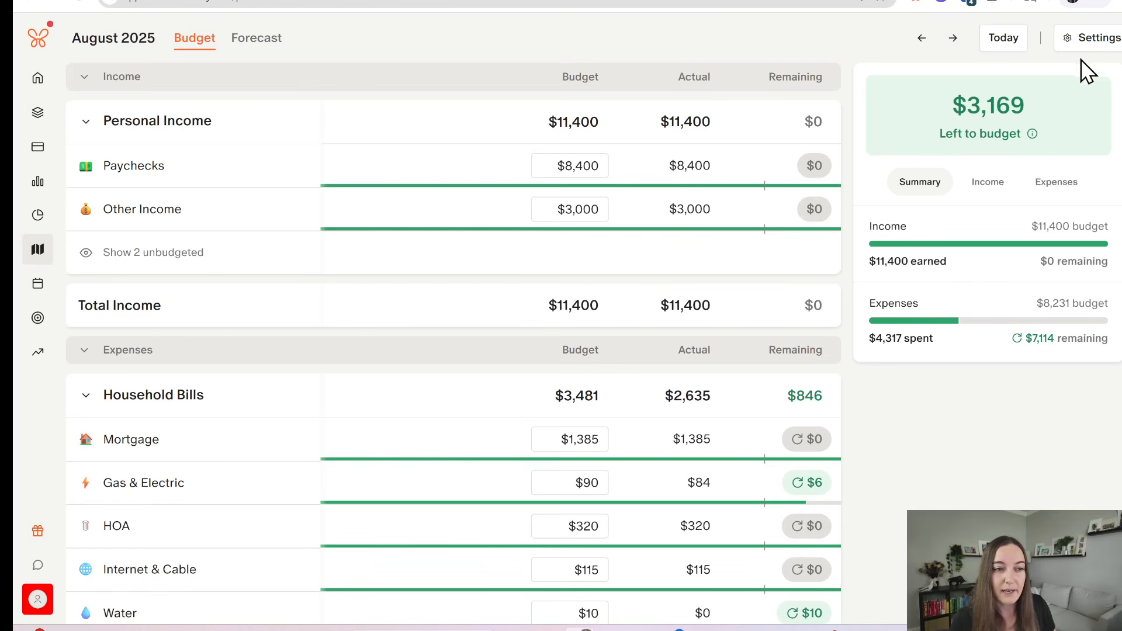
# Try All future months as the default scope for budget changes, restore This month only, and close the budget settings
pyautogui.click(1098, 40)
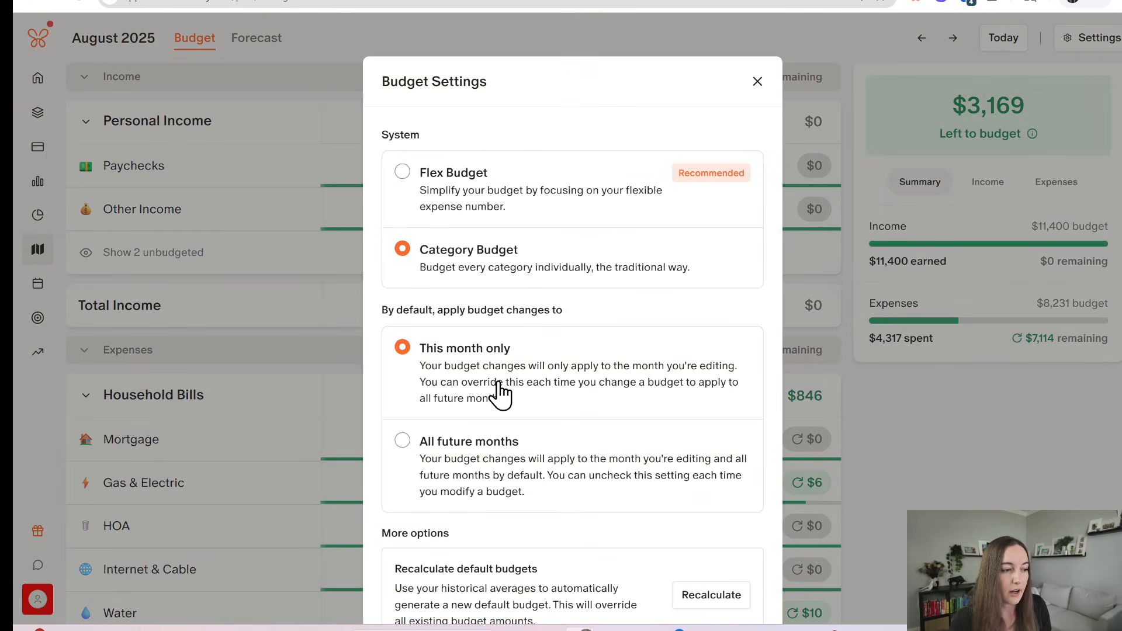
pyautogui.click(407, 443)
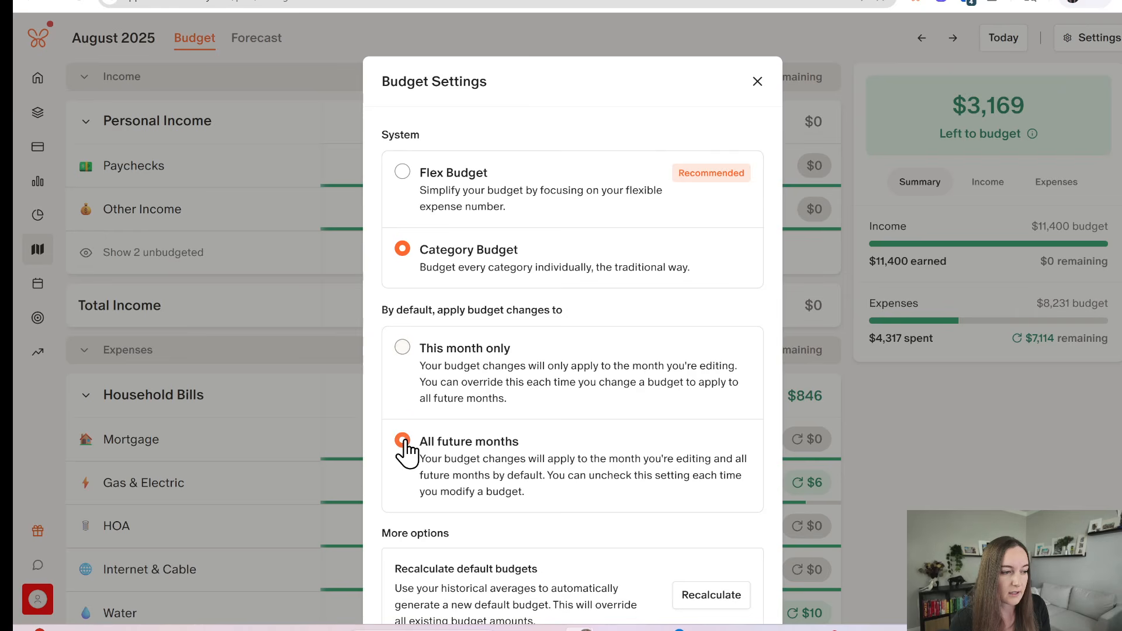
pyautogui.click(471, 359)
pyautogui.scroll(-5, 493, 400)
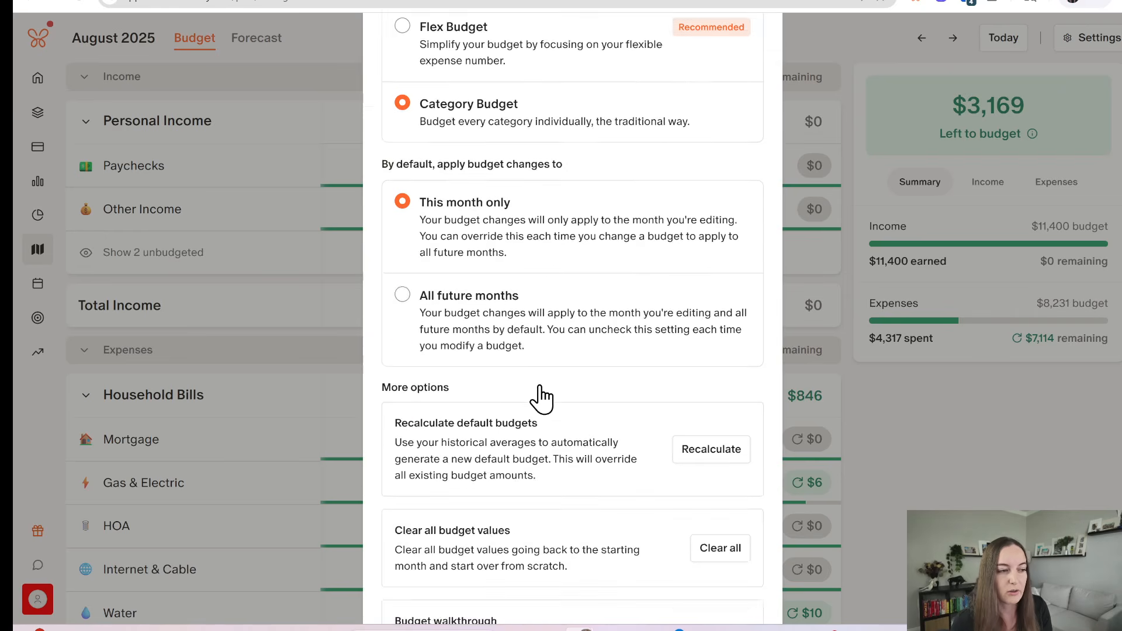
pyautogui.scroll(4, 596, 446)
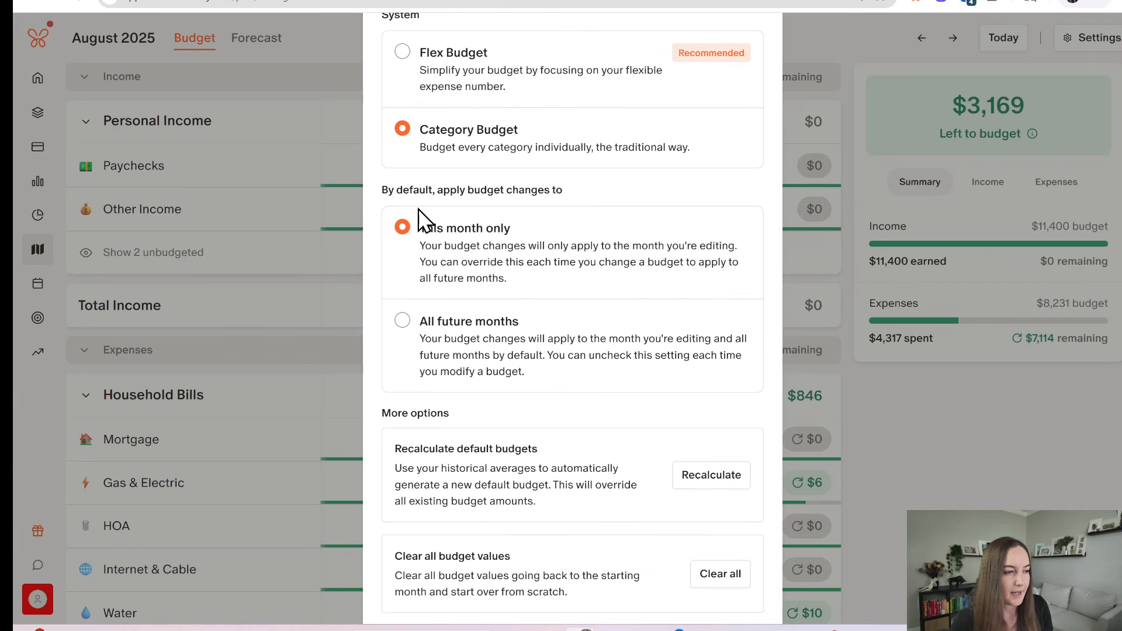
pyautogui.click(1060, 397)
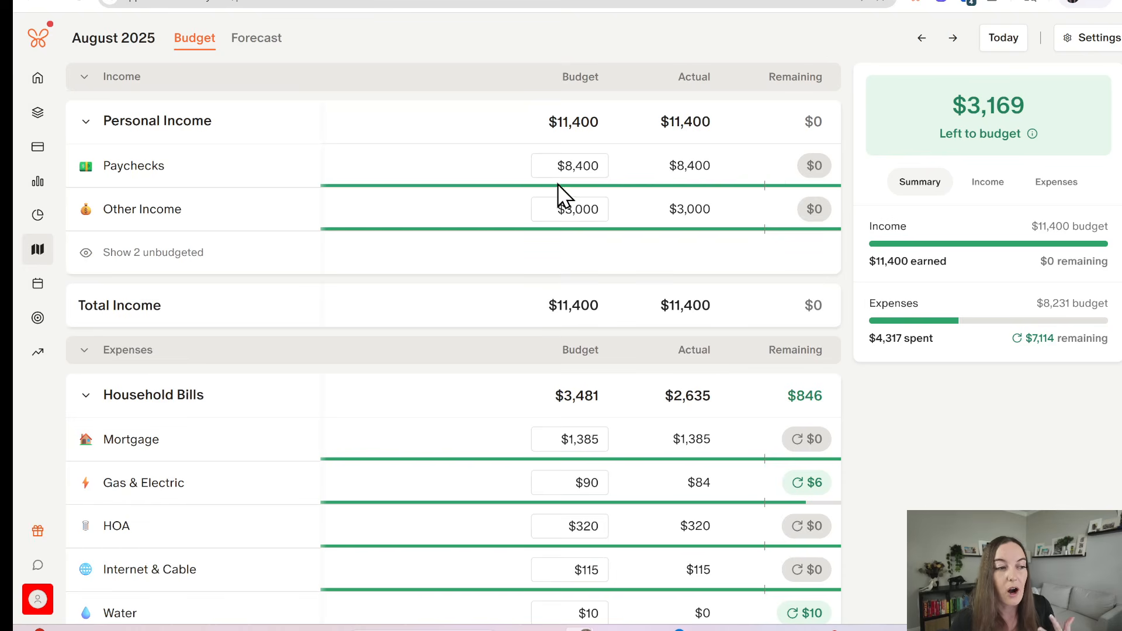
# Compare the income budgets of September and August 2025, including the history for Other Income
pyautogui.click(953, 38)
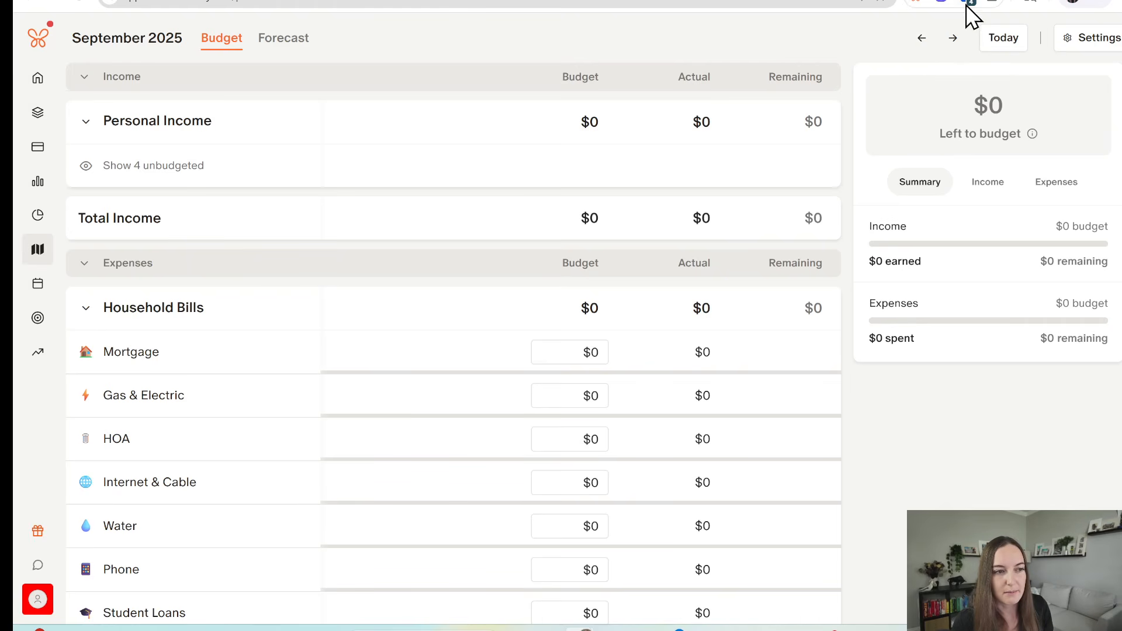
pyautogui.click(196, 171)
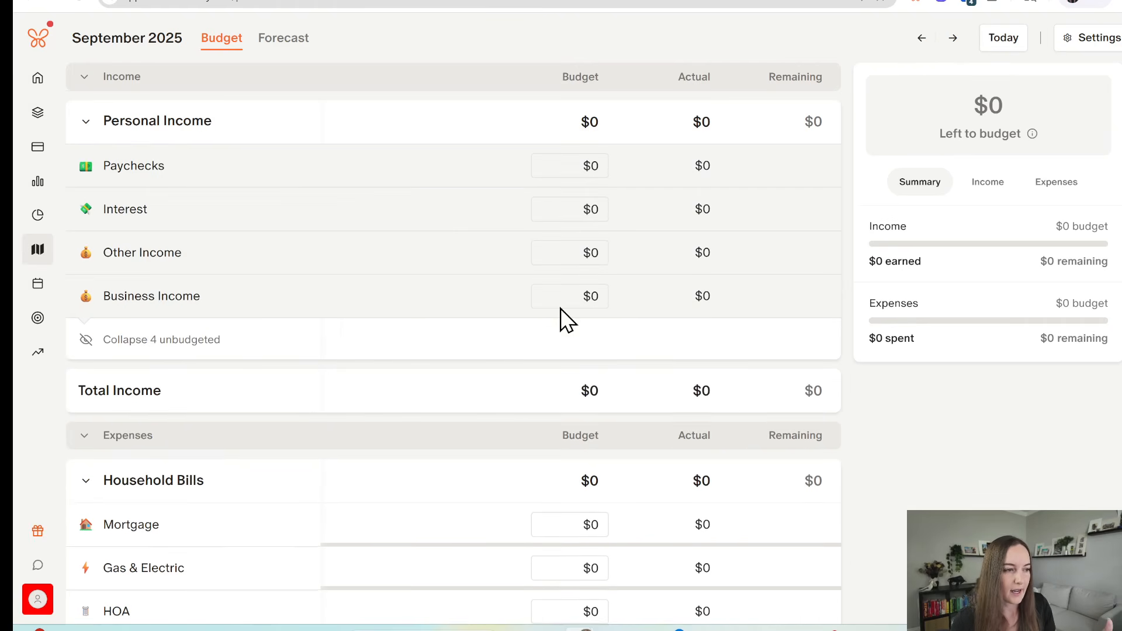
pyautogui.click(921, 38)
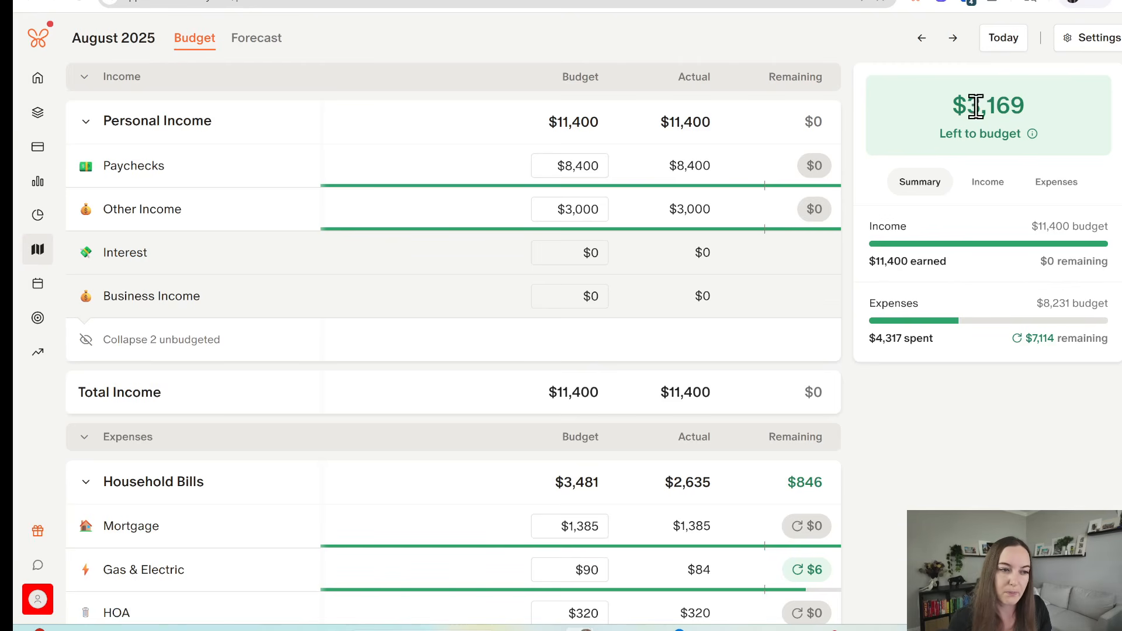
pyautogui.moveTo(1023, 109)
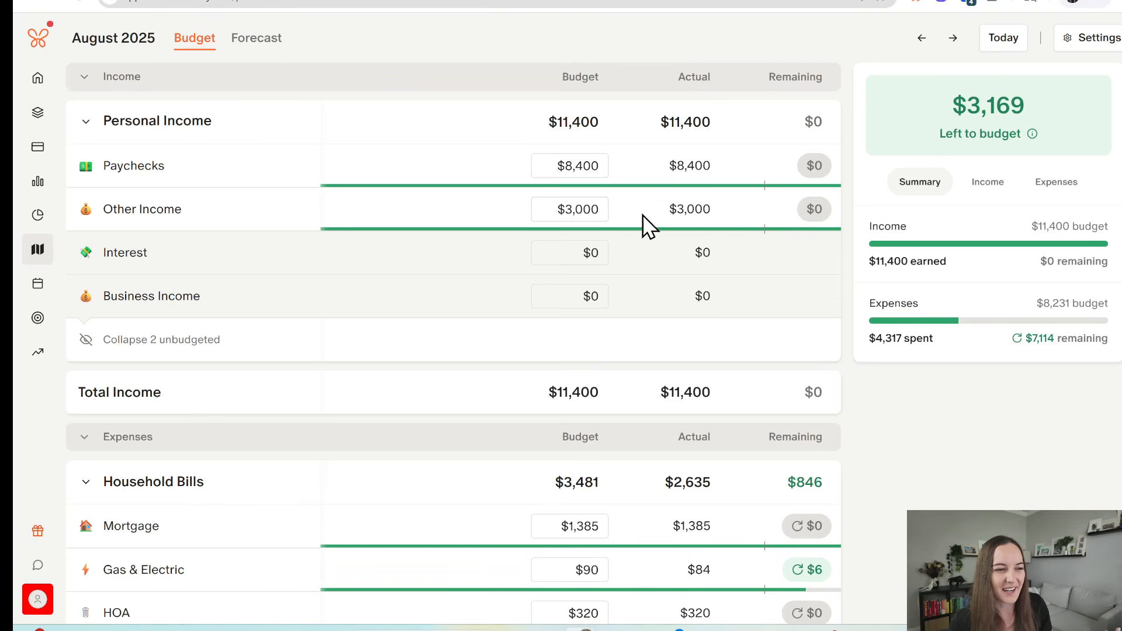
pyautogui.click(551, 209)
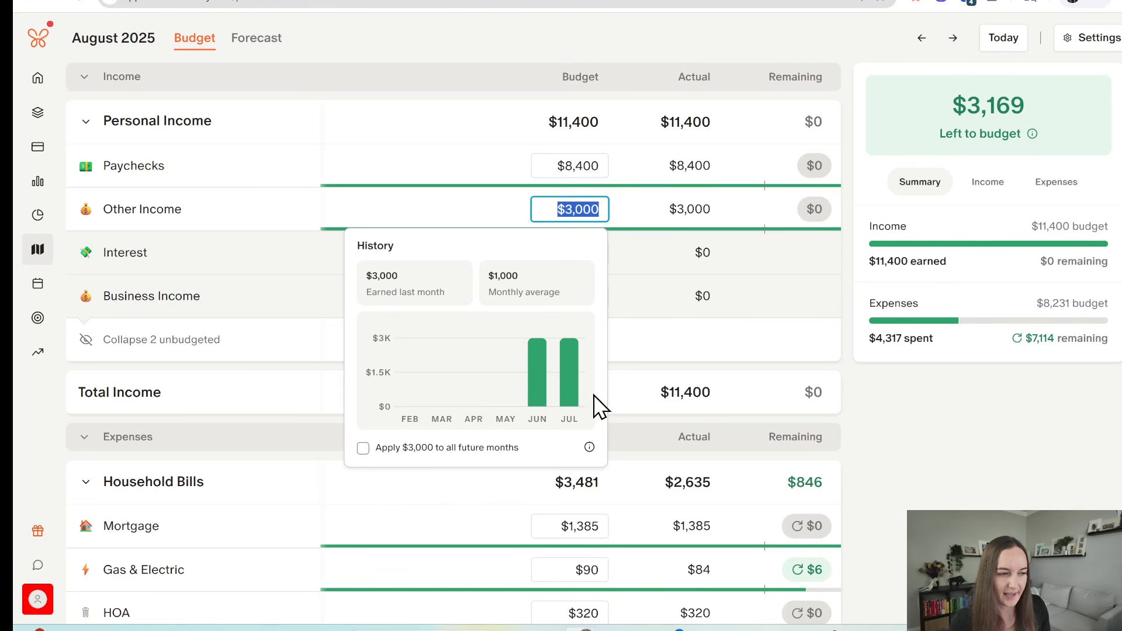
pyautogui.click(696, 264)
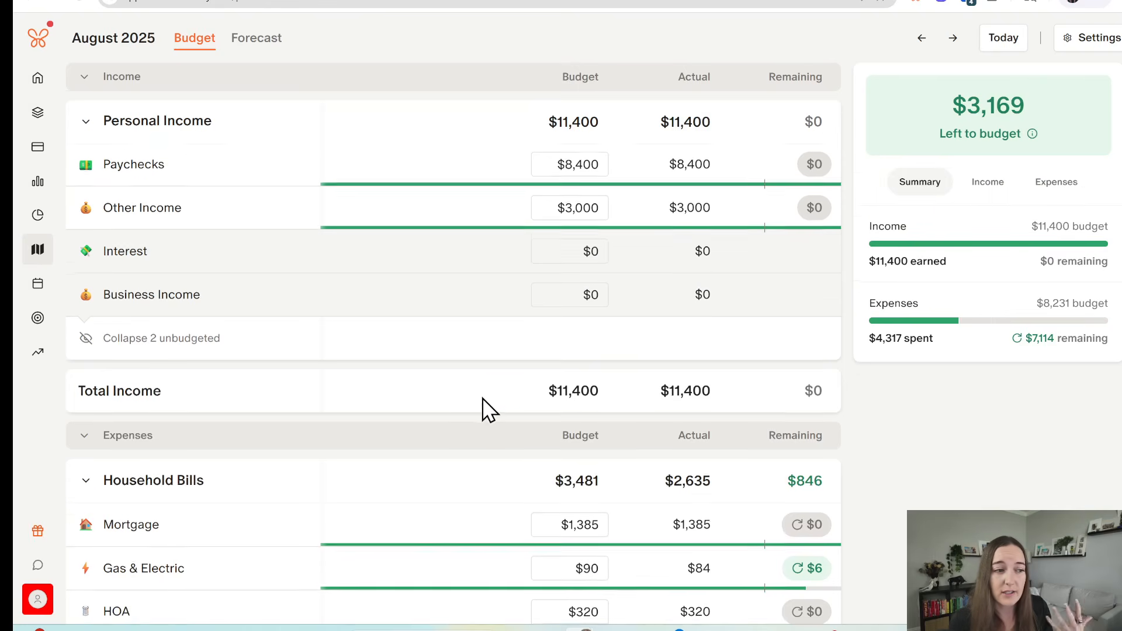
# Set the August 2025 budget for Holidays and Special Occasions to $1,200
pyautogui.scroll(-10, 482, 398)
pyautogui.scroll(-15, 483, 402)
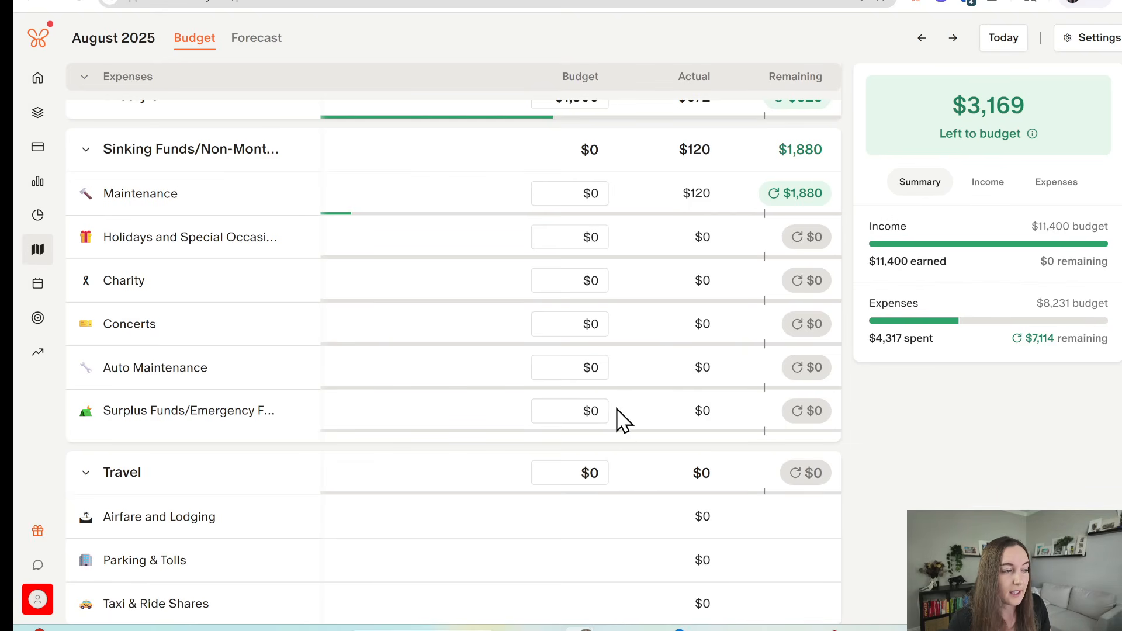
pyautogui.click(597, 236)
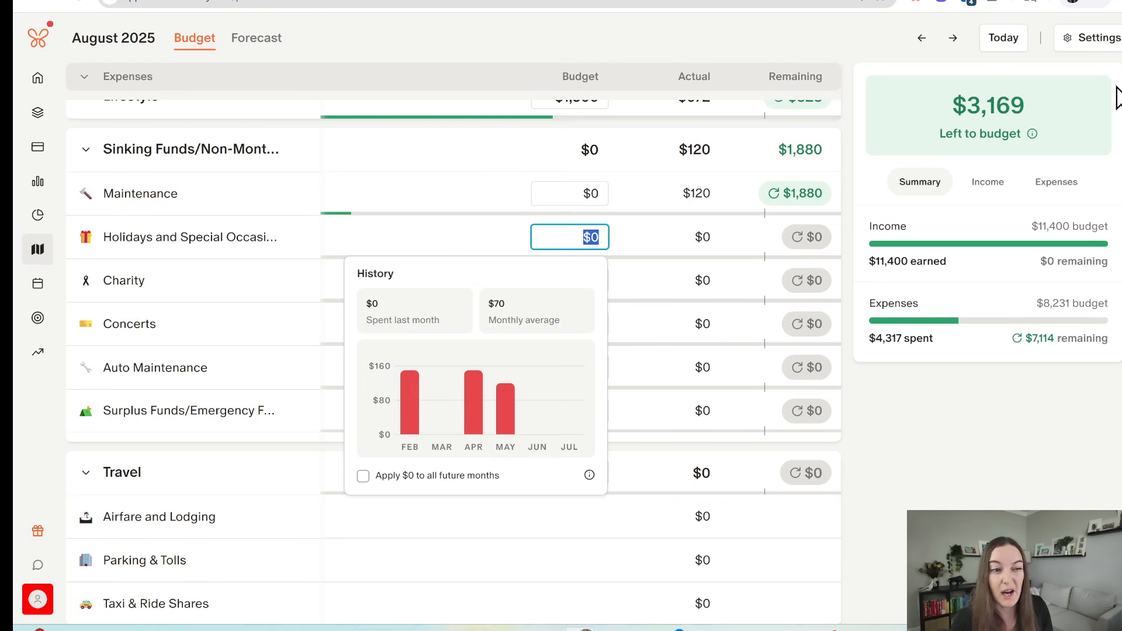
pyautogui.moveTo(1015, 136)
pyautogui.write('1,200')
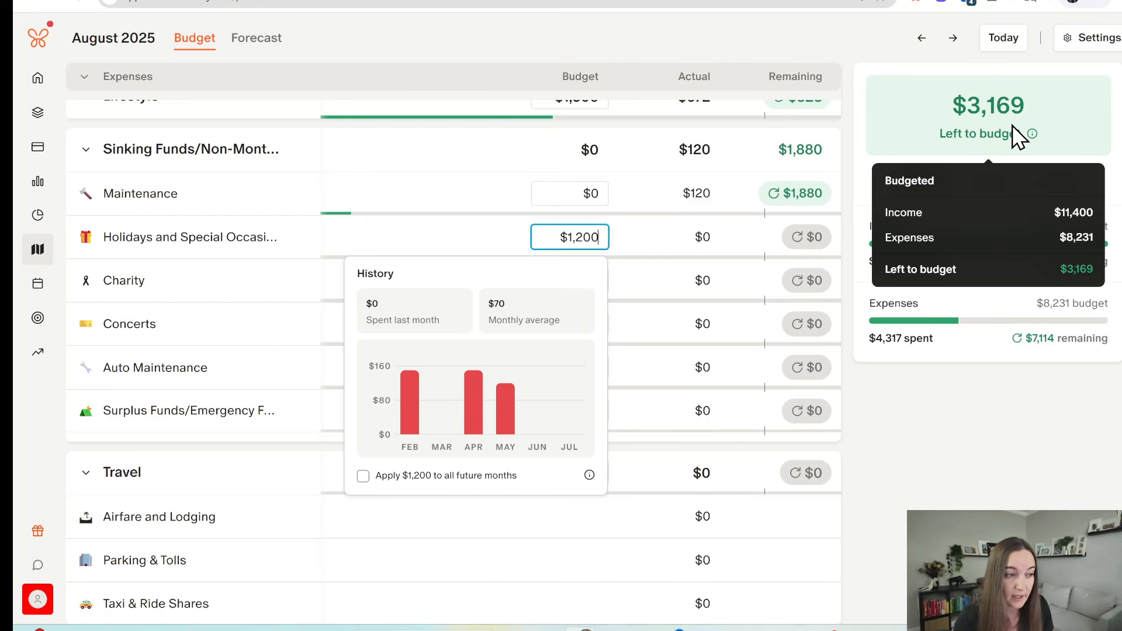
pyautogui.press('Return')
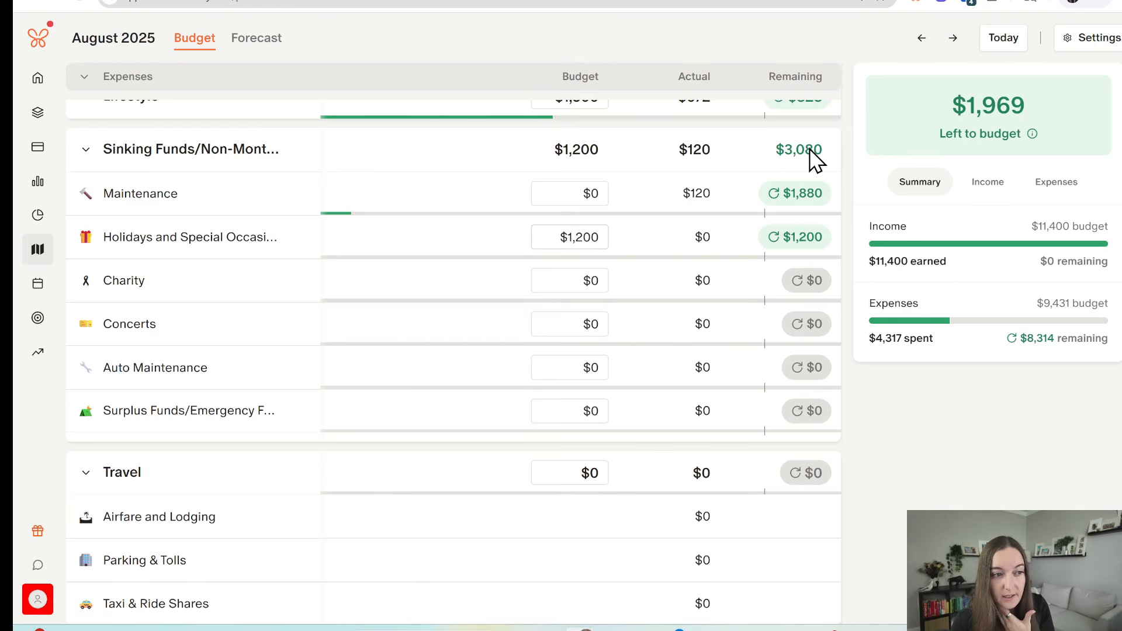
# Check the sinking fund budgets for September 2025, and return to August 2025 to see the amount left to budget
pyautogui.click(953, 38)
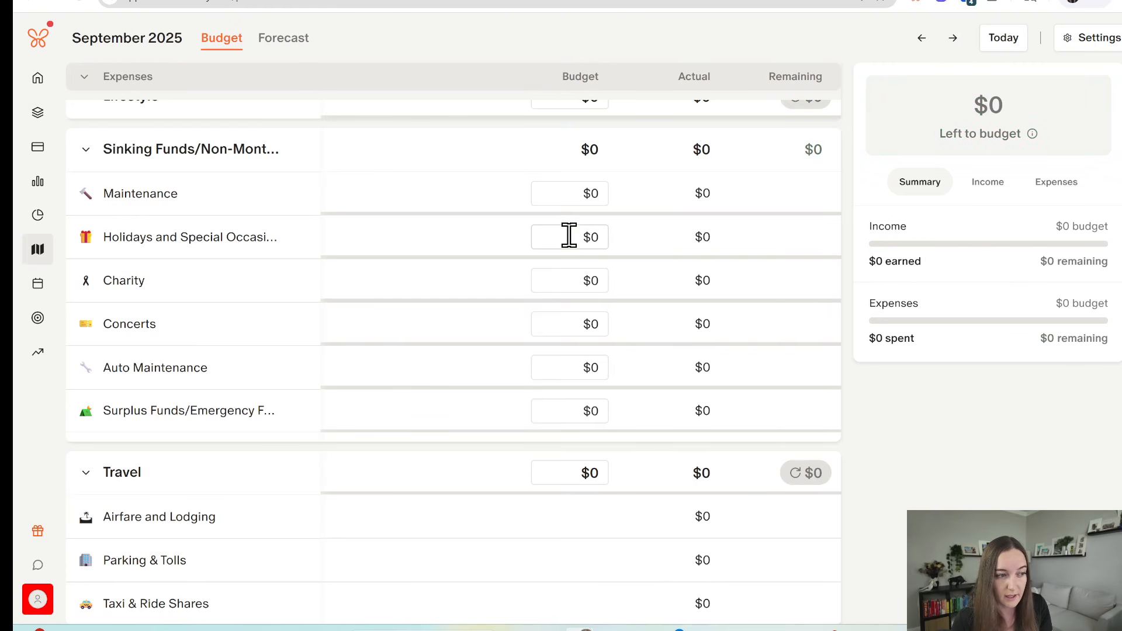
pyautogui.click(916, 42)
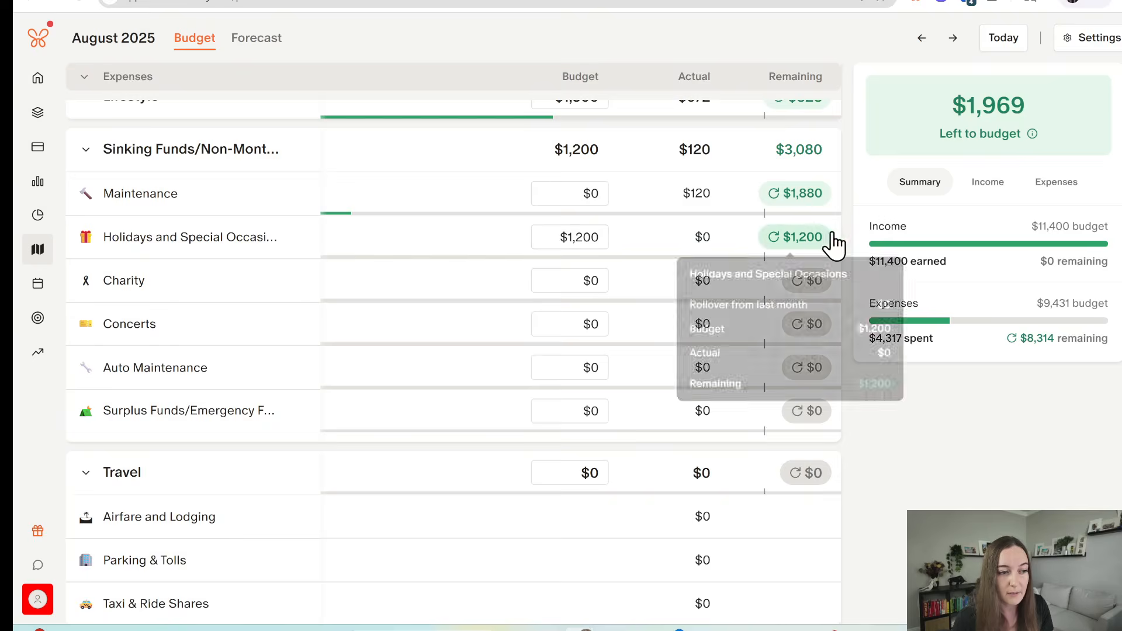
pyautogui.moveTo(938, 134)
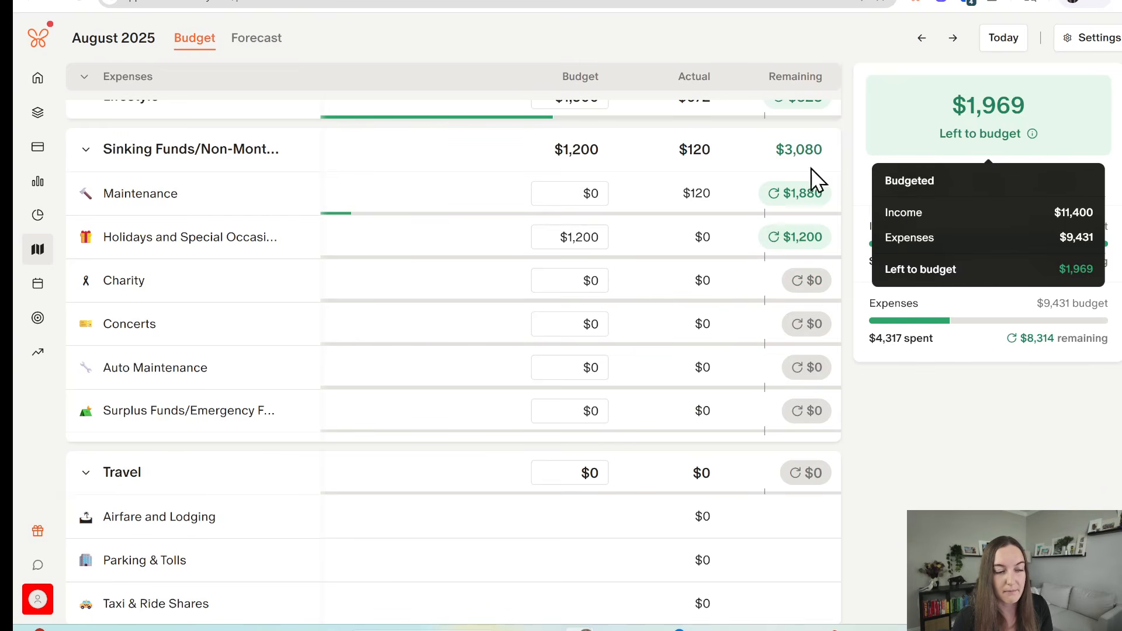
# Set the August 2025 budgets for Concerts to $500 and Auto Maintenance to $1,000
pyautogui.click(566, 286)
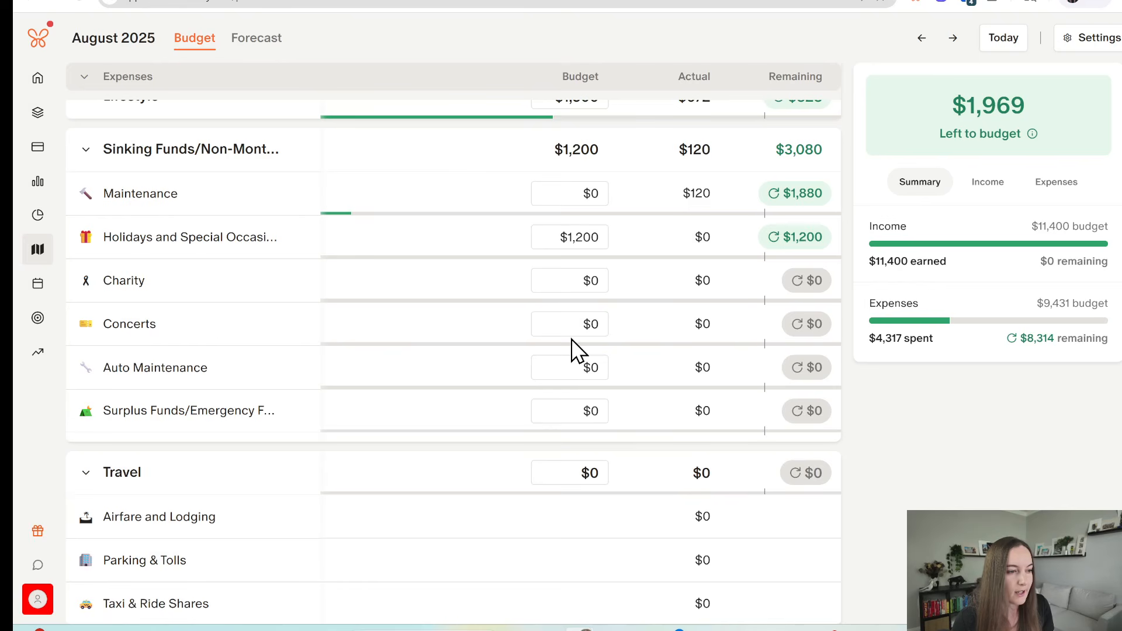
pyautogui.click(572, 325)
pyautogui.write('500')
pyautogui.press('Return')
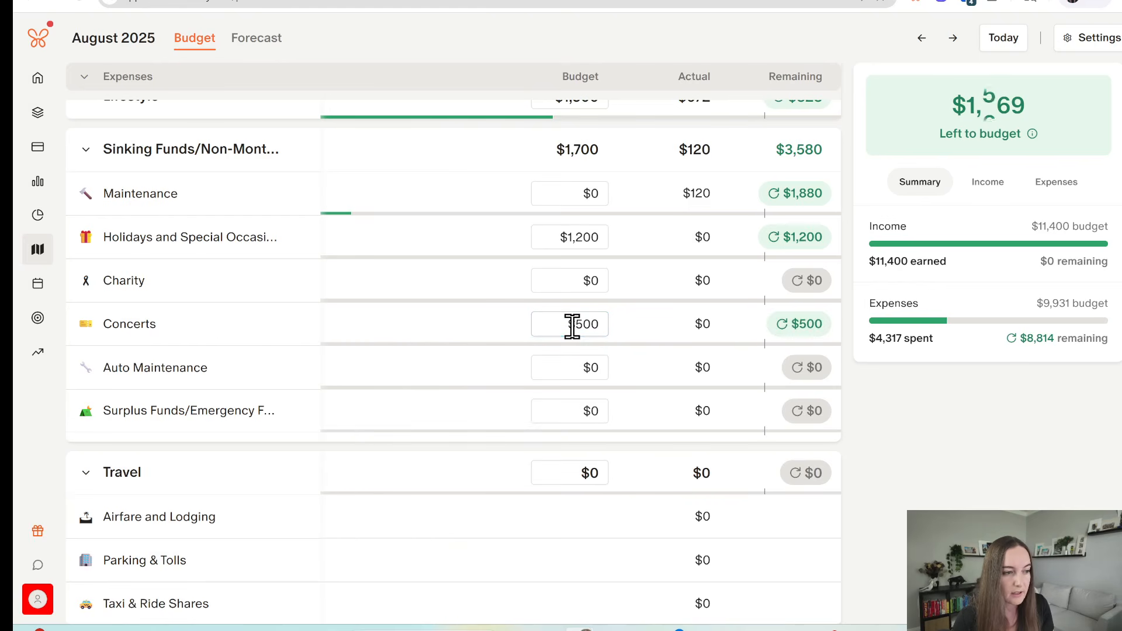
pyautogui.click(576, 361)
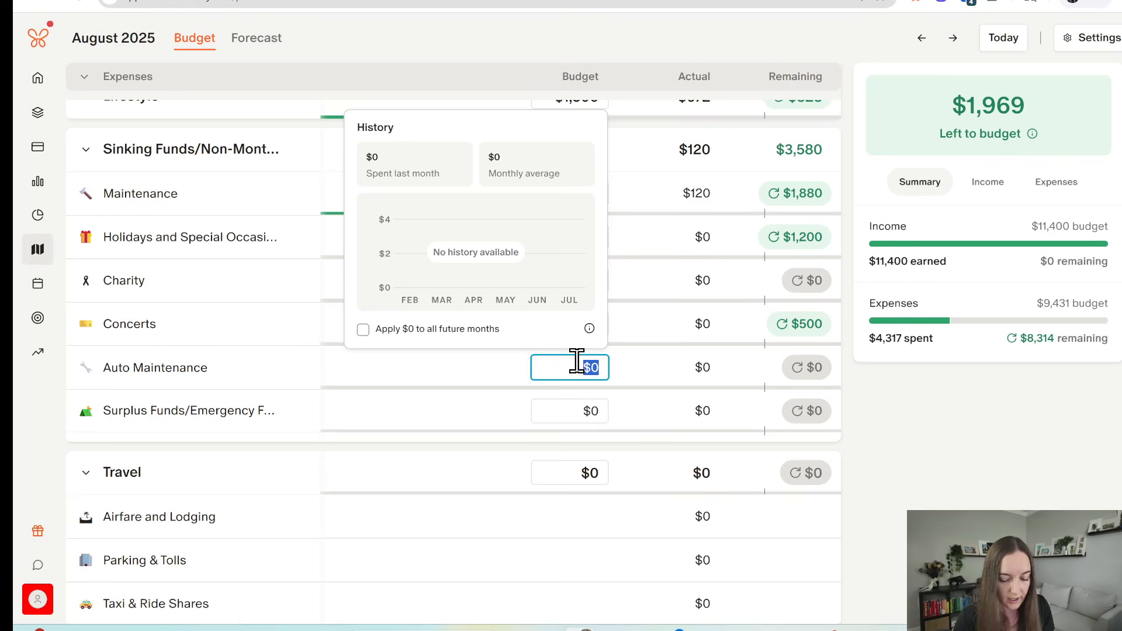
pyautogui.write('1000')
pyautogui.press('Return')
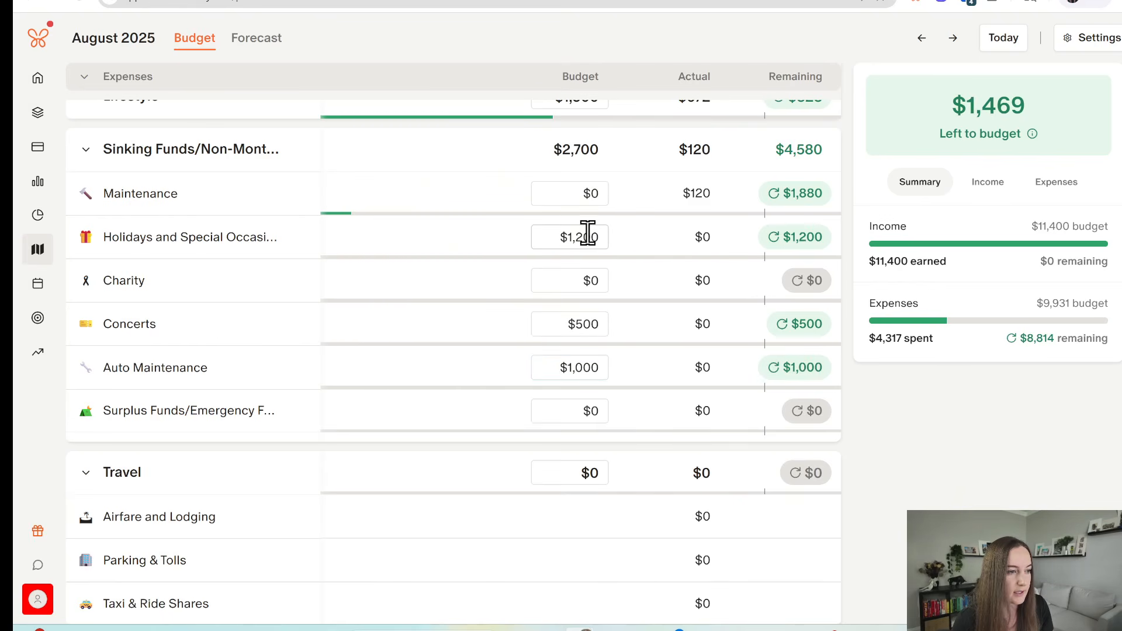
# Try a $500 August 2025 budget for Maintenance, and reset it to $0
pyautogui.click(597, 196)
pyautogui.write('500')
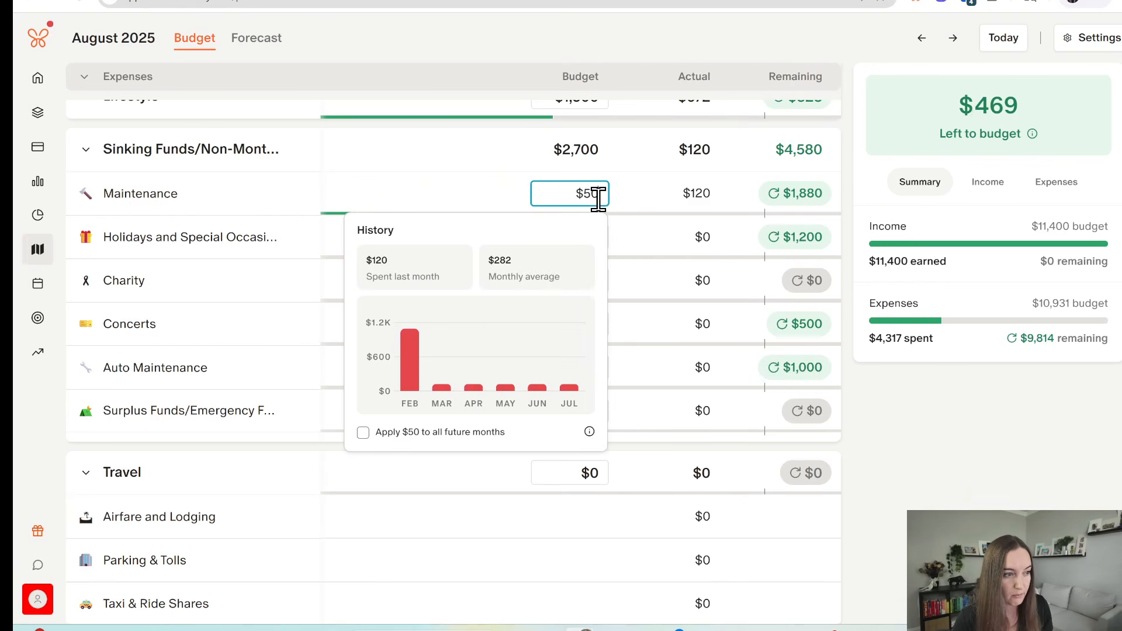
pyautogui.press('Return')
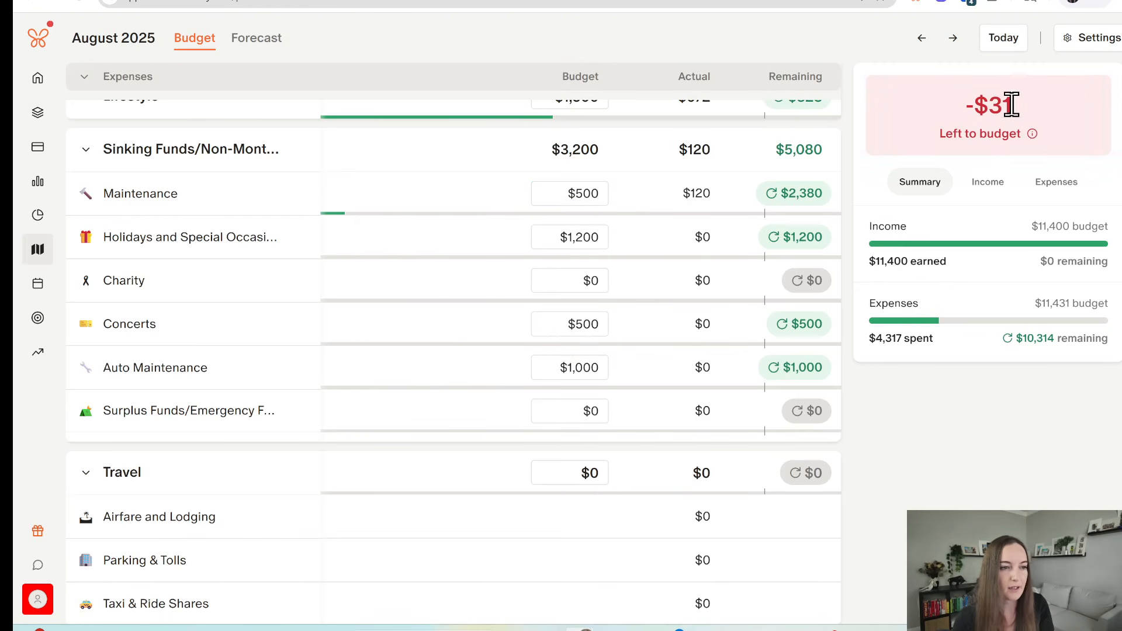
pyautogui.click(571, 187)
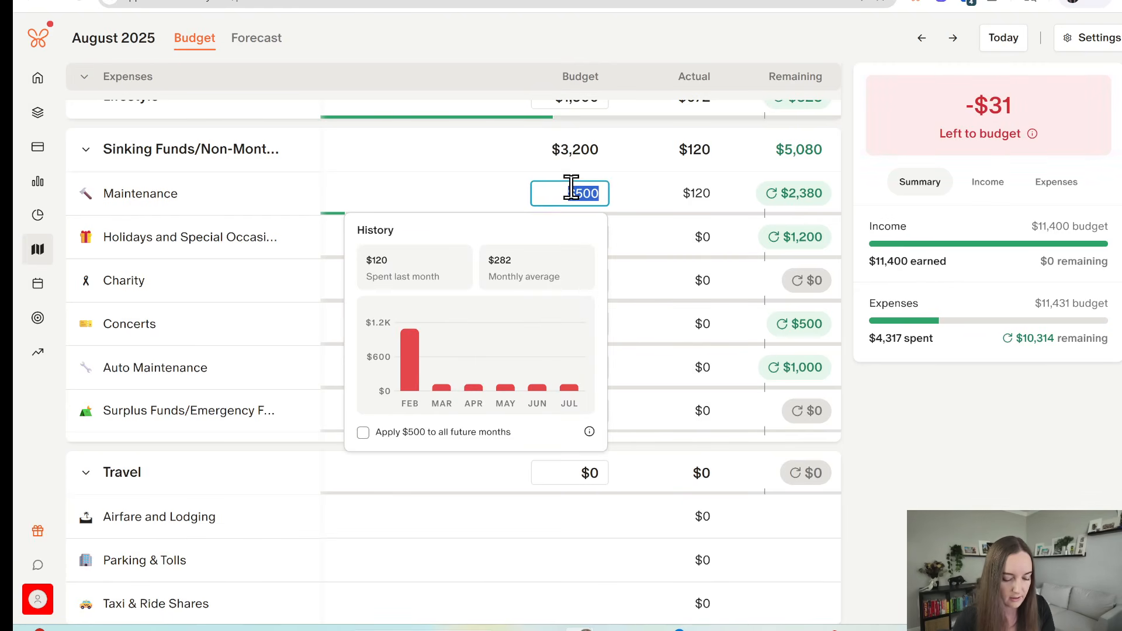
pyautogui.write('0')
pyautogui.press('Return')
# Set the August 2025 budget for Maintenance to $469
pyautogui.click(571, 187)
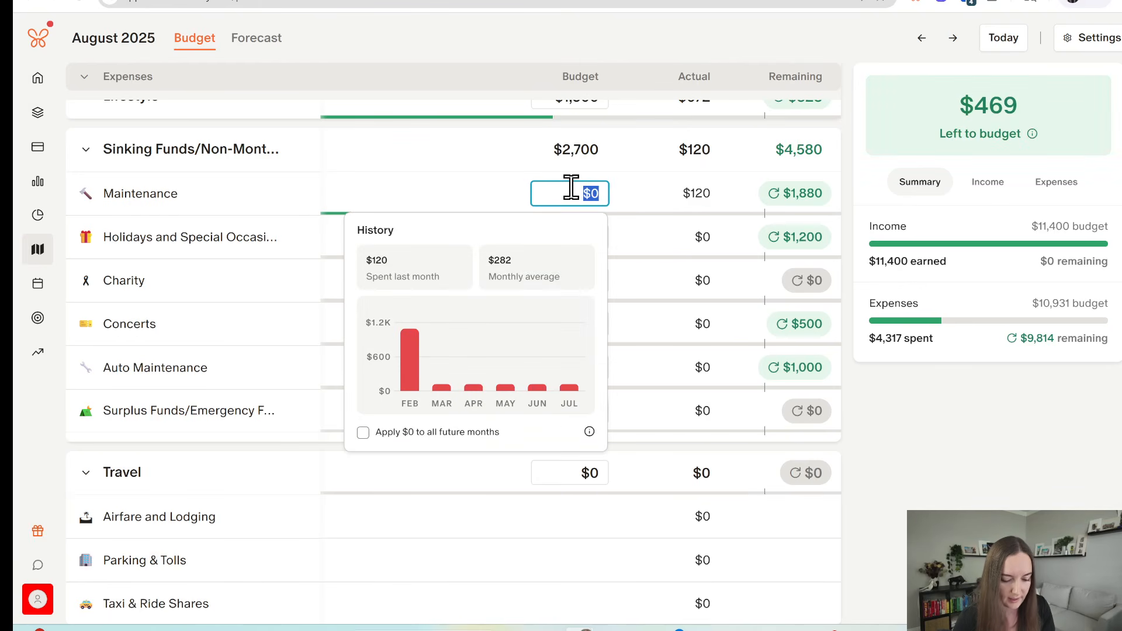
pyautogui.write('469')
pyautogui.press('Return')
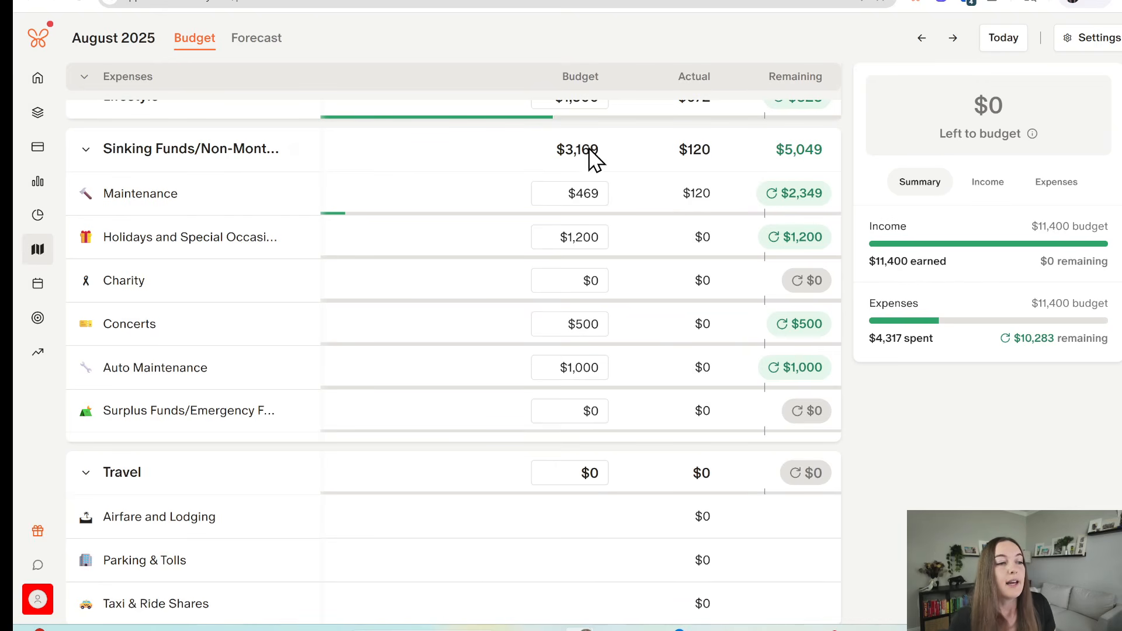
# Review the August 2025 income, sinking funds, remaining amounts and total expenses across the whole budget
pyautogui.moveTo(565, 179)
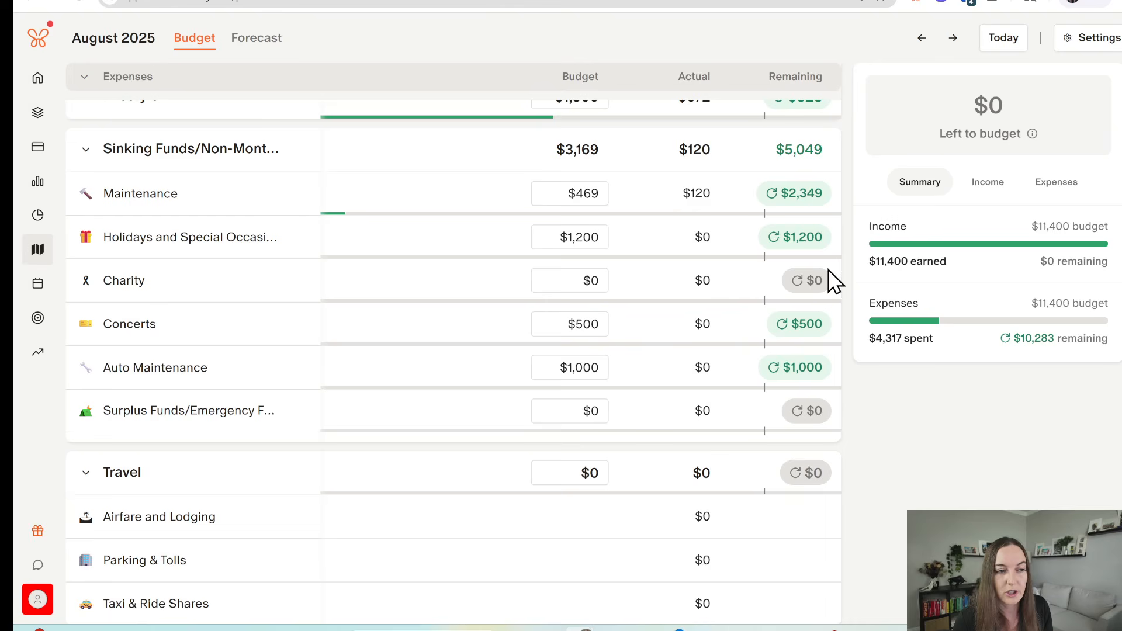
pyautogui.scroll(-3, 816, 126)
pyautogui.scroll(-10, 810, 234)
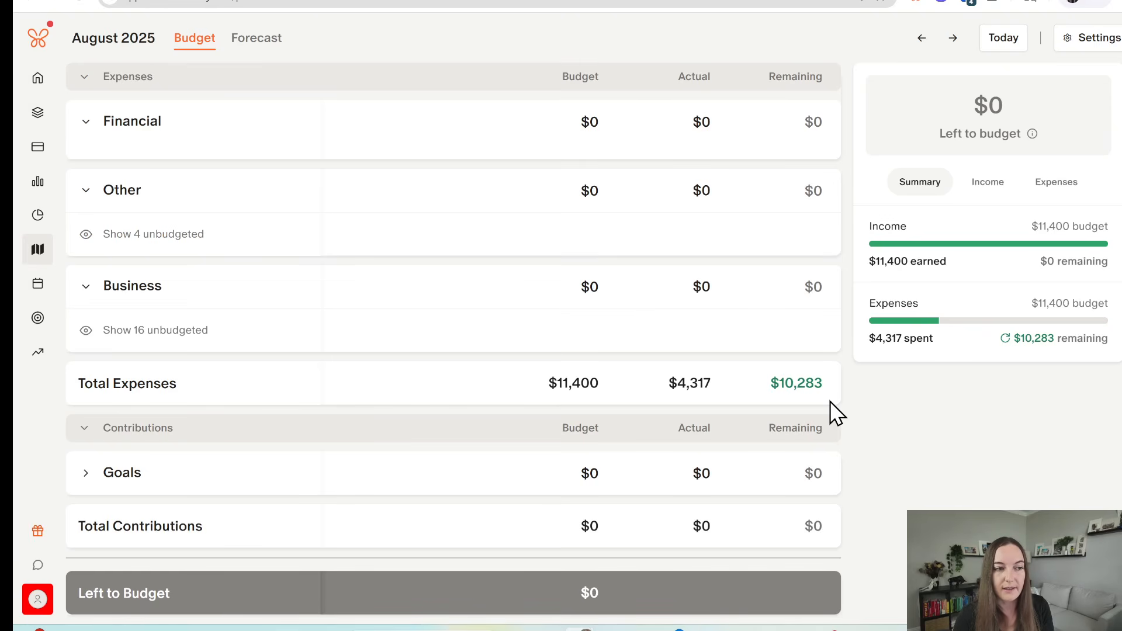
pyautogui.scroll(5, 830, 401)
pyautogui.scroll(15, 830, 401)
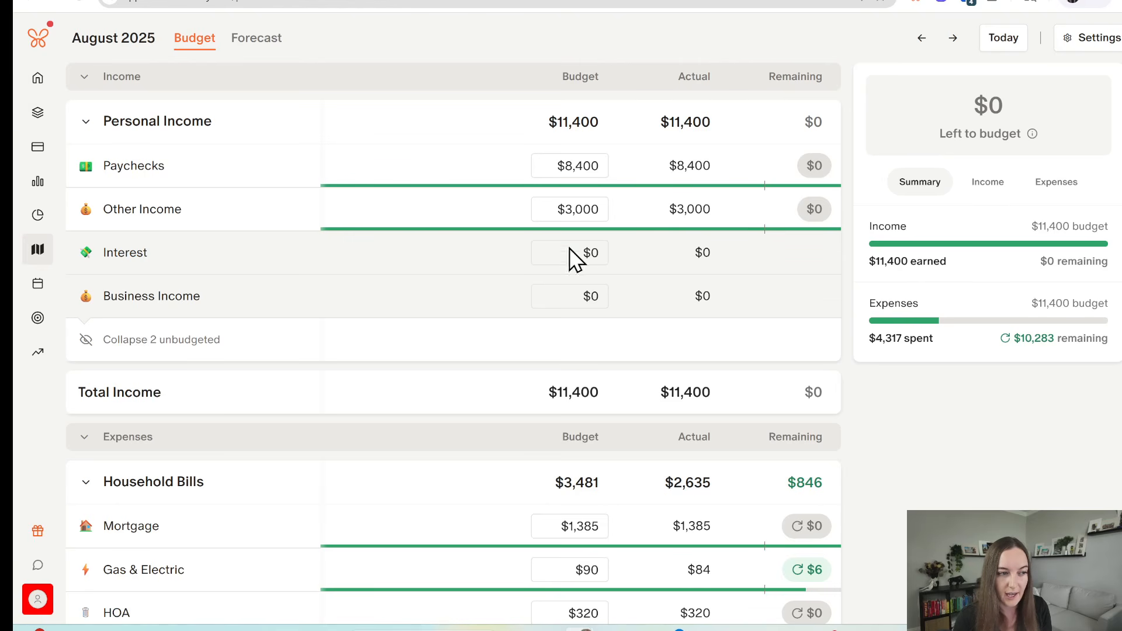
pyautogui.scroll(-15, 814, 266)
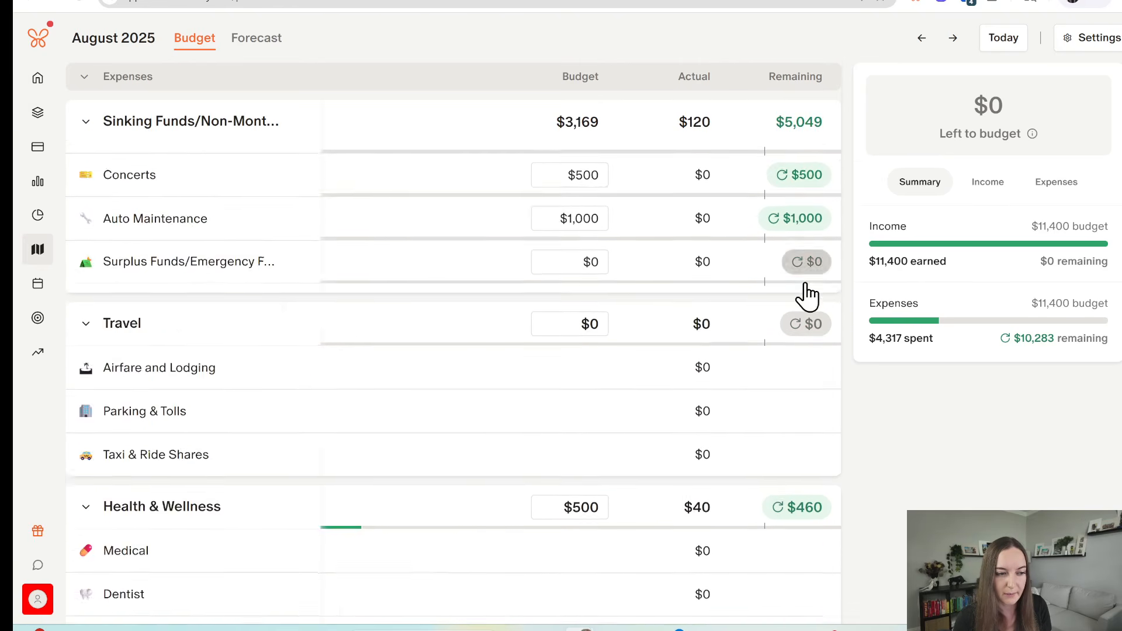
pyautogui.scroll(-15, 800, 304)
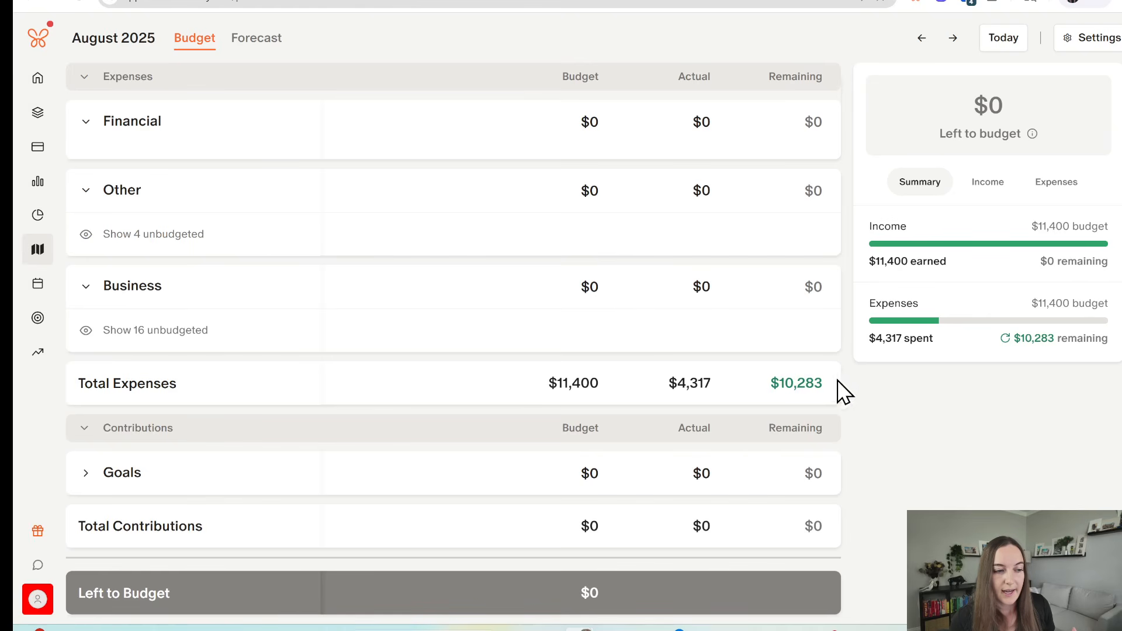
pyautogui.scroll(6, 787, 304)
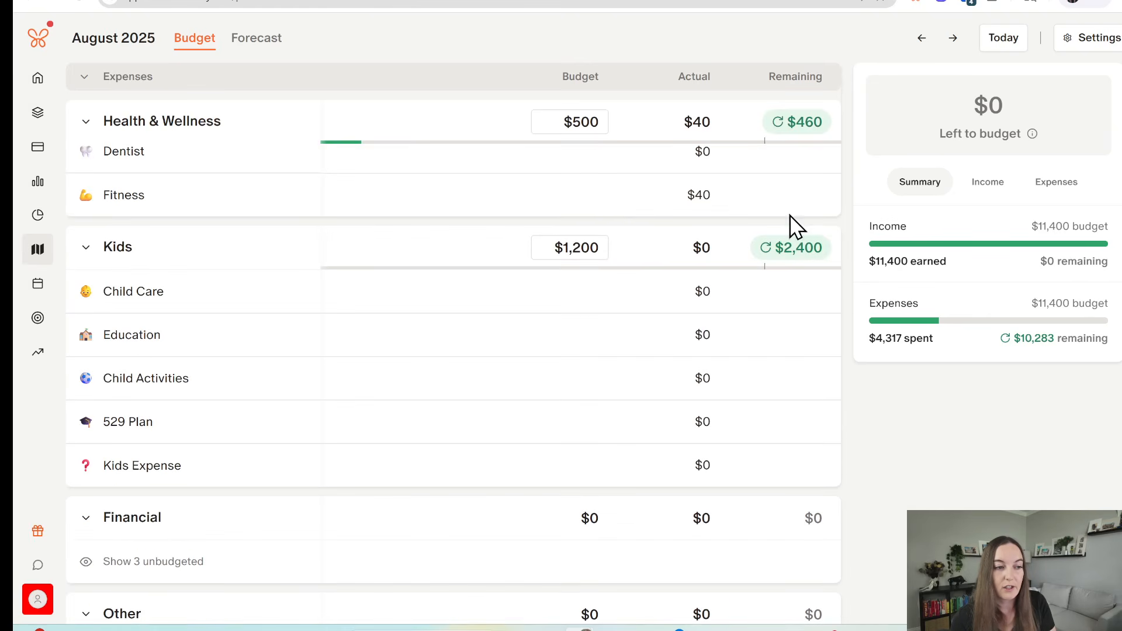
pyautogui.scroll(-6, 842, 366)
pyautogui.scroll(-1, 842, 367)
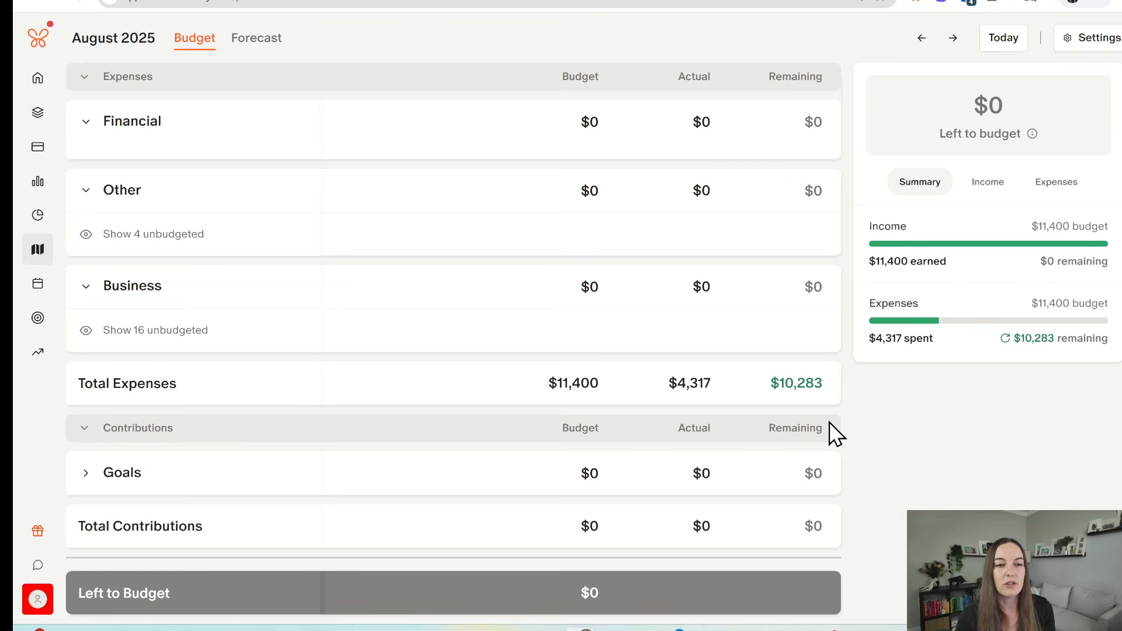
# Expand the Goals contributions and set the Emergency Fund goal's August 2025 budget to -$3,000
pyautogui.click(86, 474)
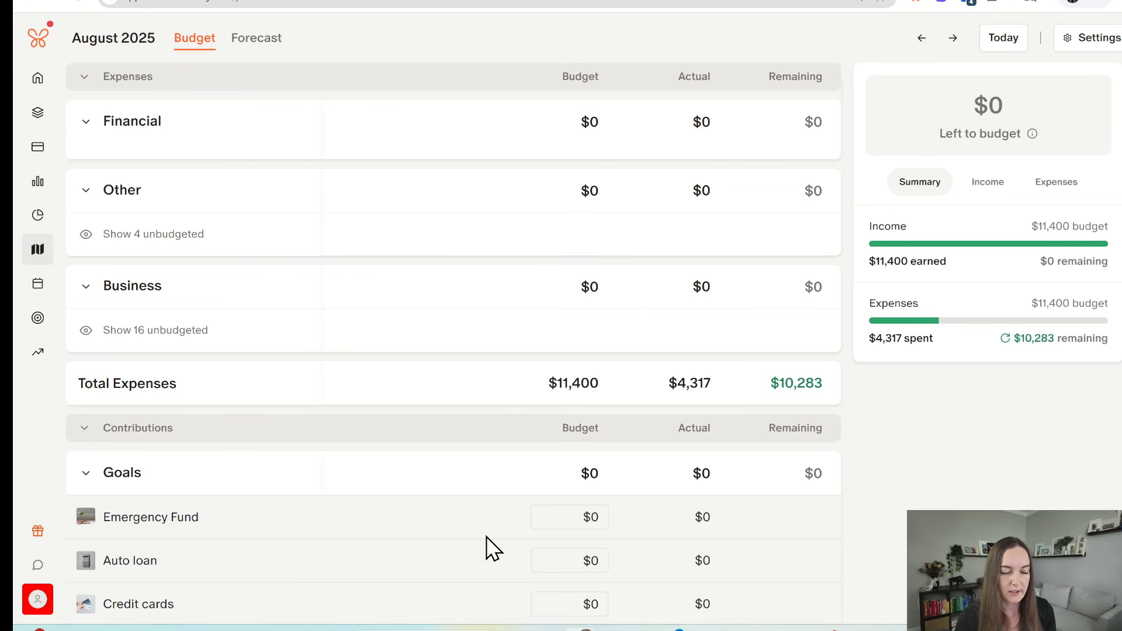
pyautogui.click(570, 515)
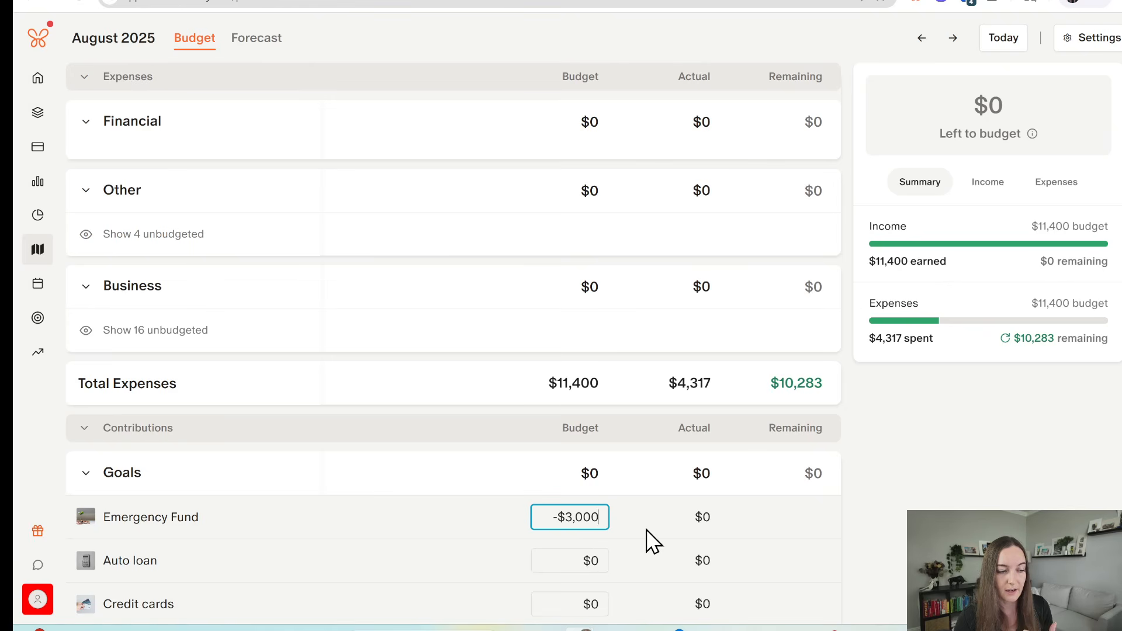
pyautogui.press('Return')
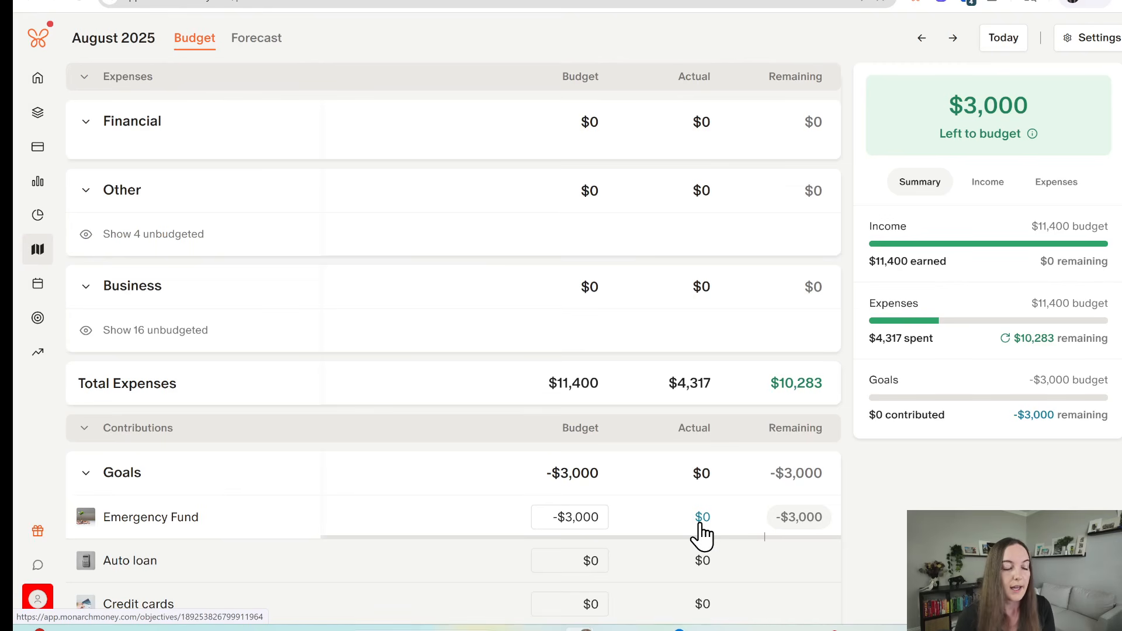
# Set the August 2025 budget for the Health & Wellness group to $3,500
pyautogui.scroll(10, 688, 243)
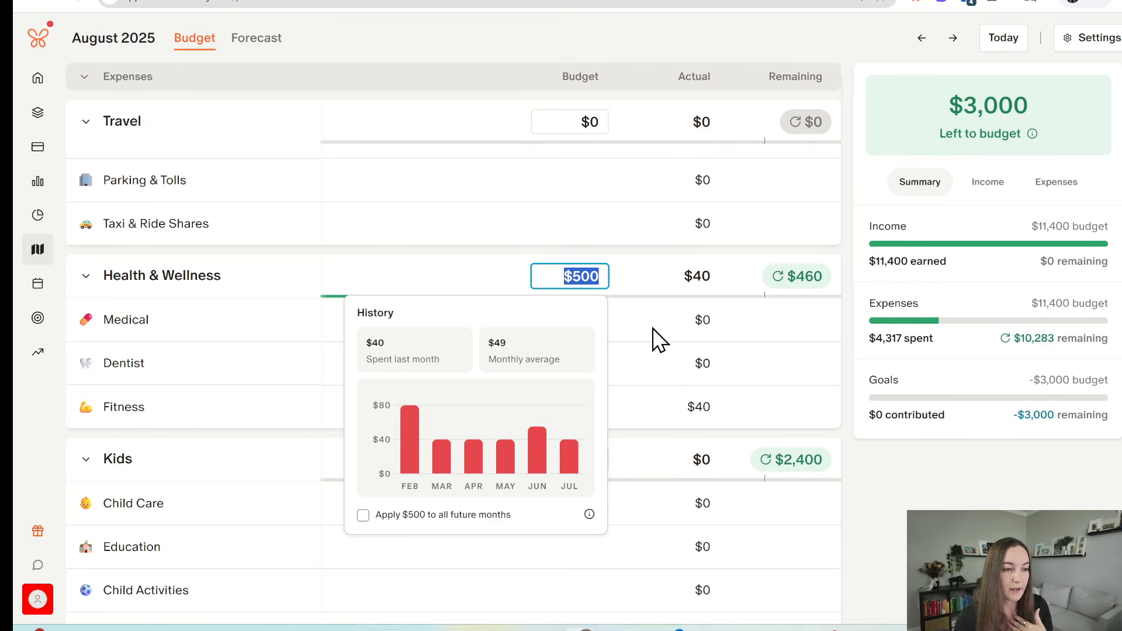
pyautogui.write('3500')
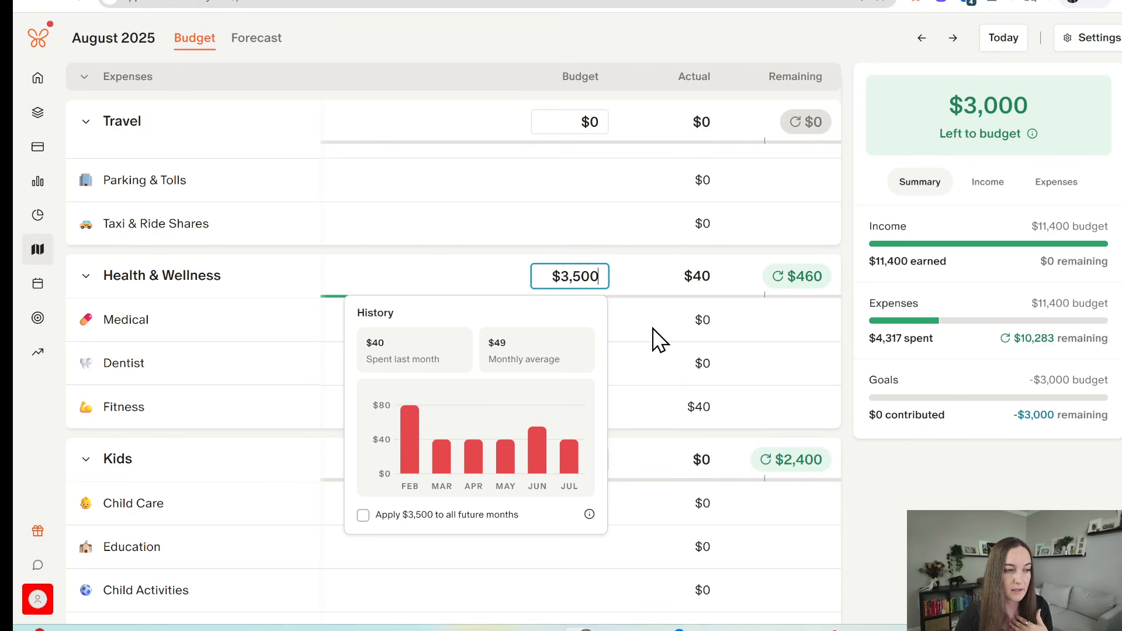
pyautogui.press('Return')
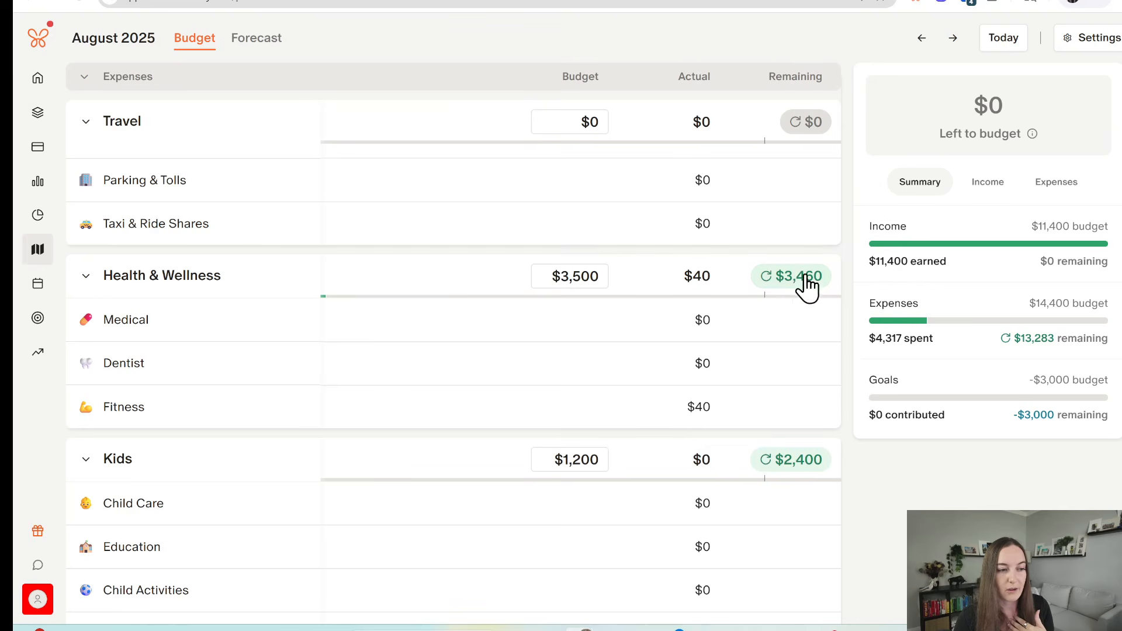
# Reset the Emergency Fund goal's August 2025 budget to $0
pyautogui.scroll(-15, 707, 296)
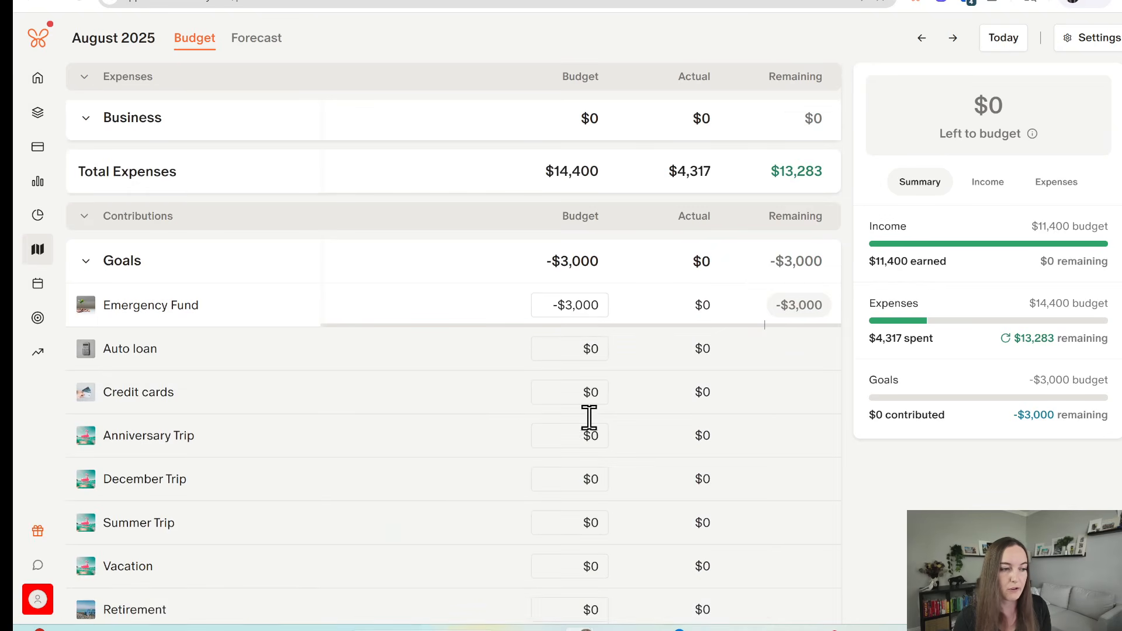
pyautogui.click(548, 304)
pyautogui.write('0')
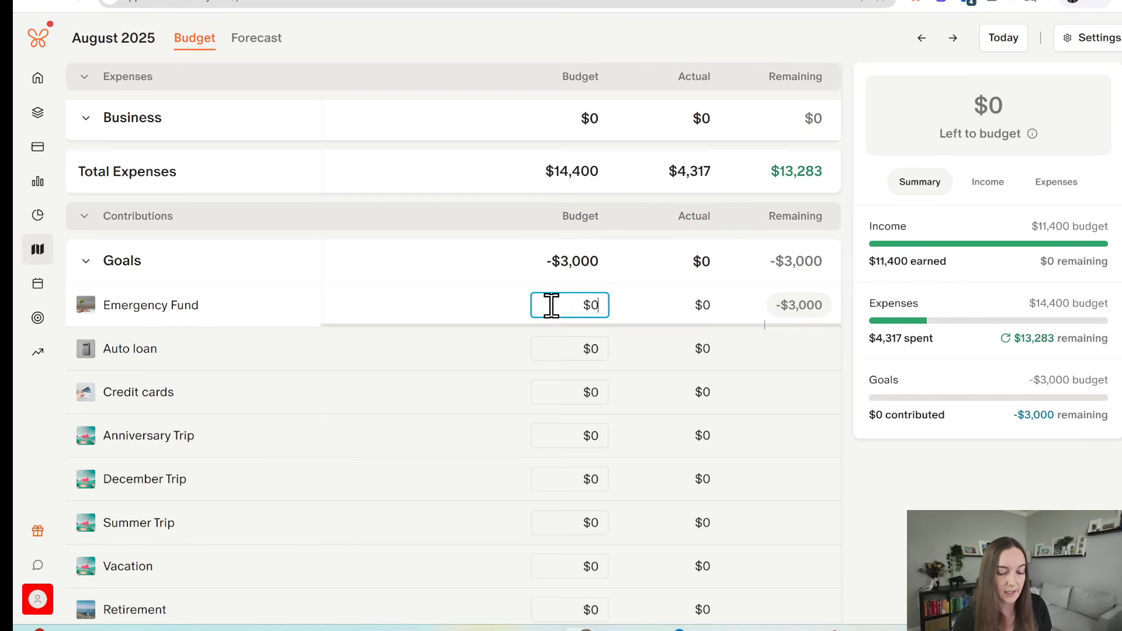
pyautogui.click(627, 317)
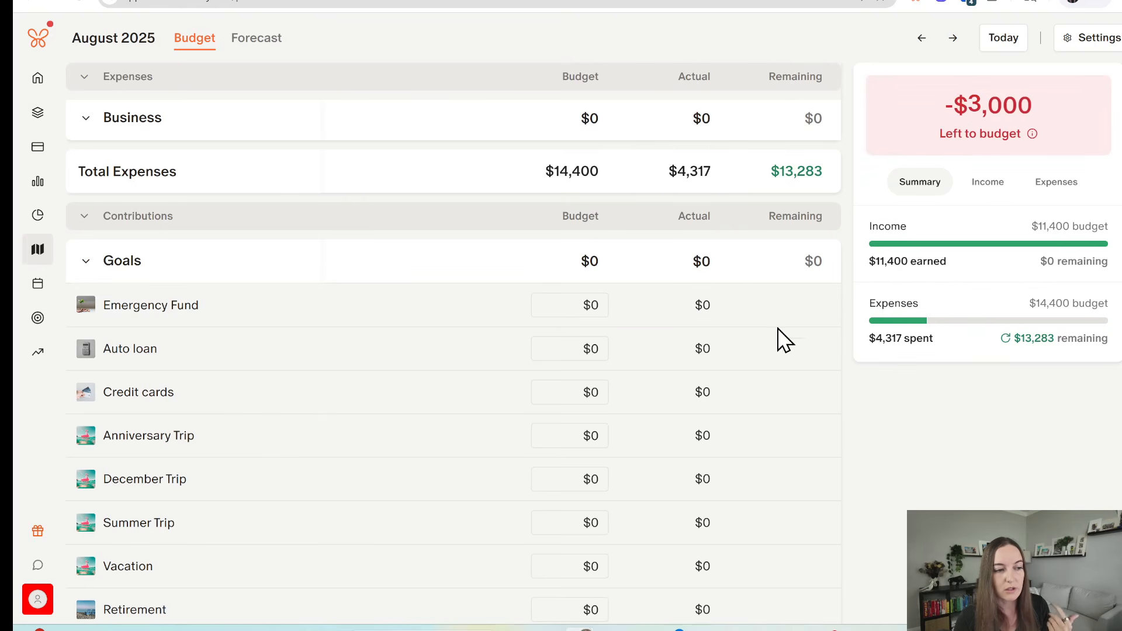
# Restore the August 2025 budget for the Health & Wellness group to $500
pyautogui.scroll(15, 804, 484)
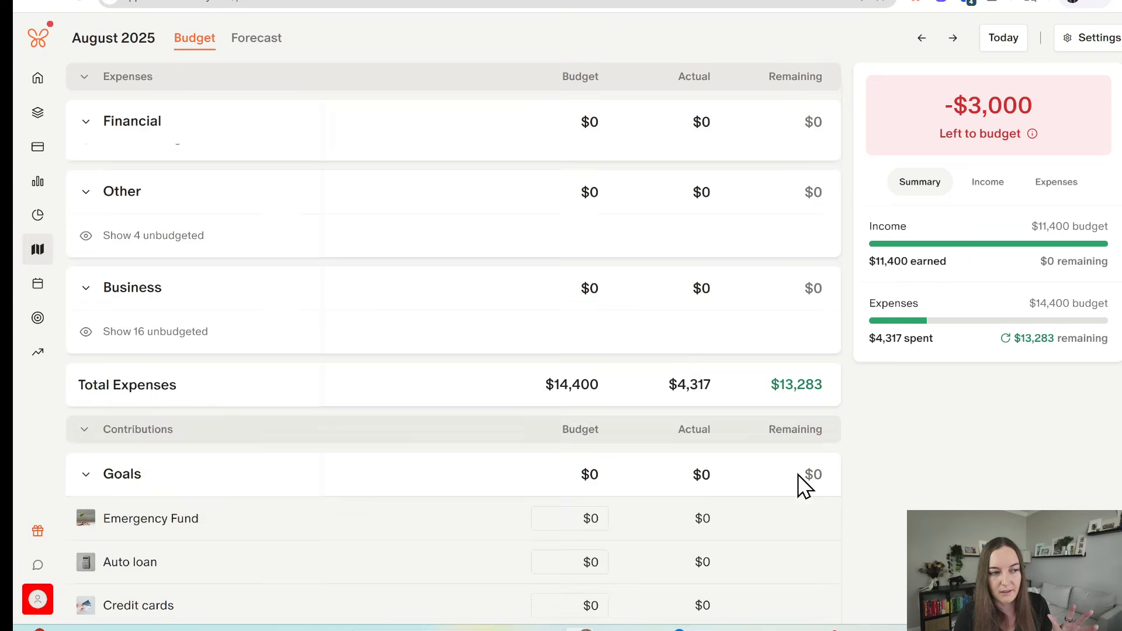
pyautogui.click(578, 208)
pyautogui.write('500')
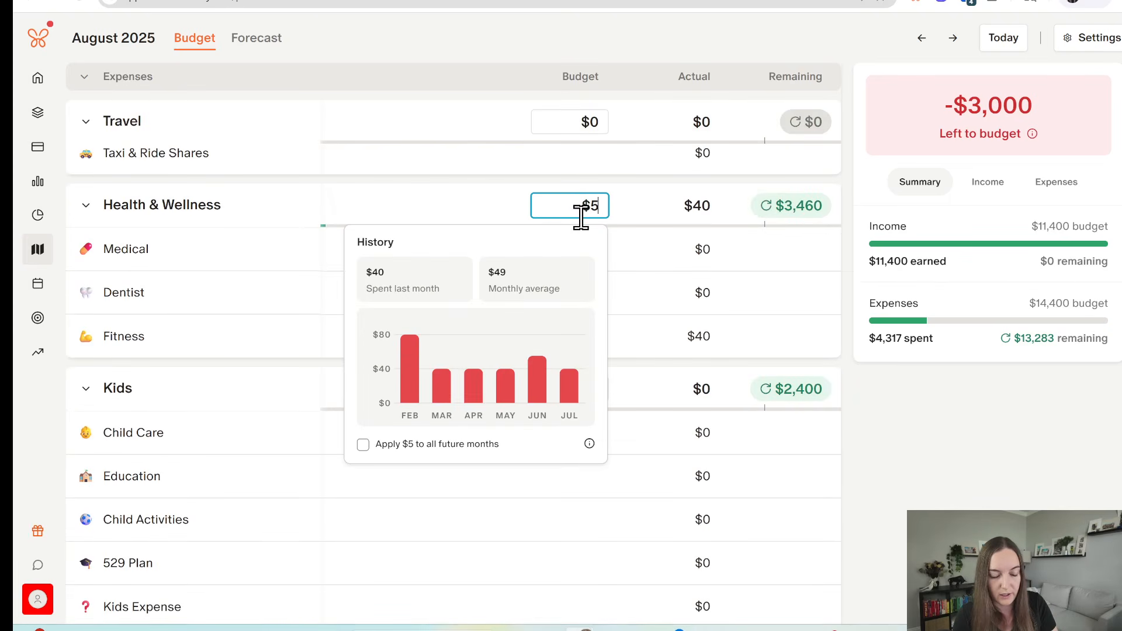
pyautogui.click(671, 255)
pyautogui.scroll(5, 243, 211)
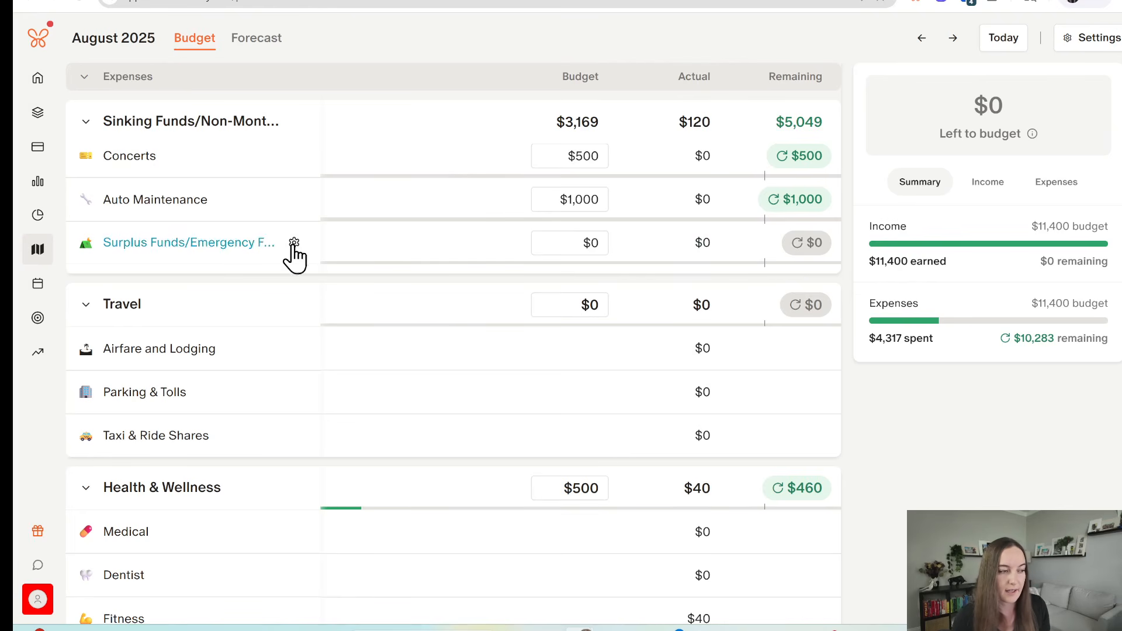
pyautogui.scroll(10, 706, 258)
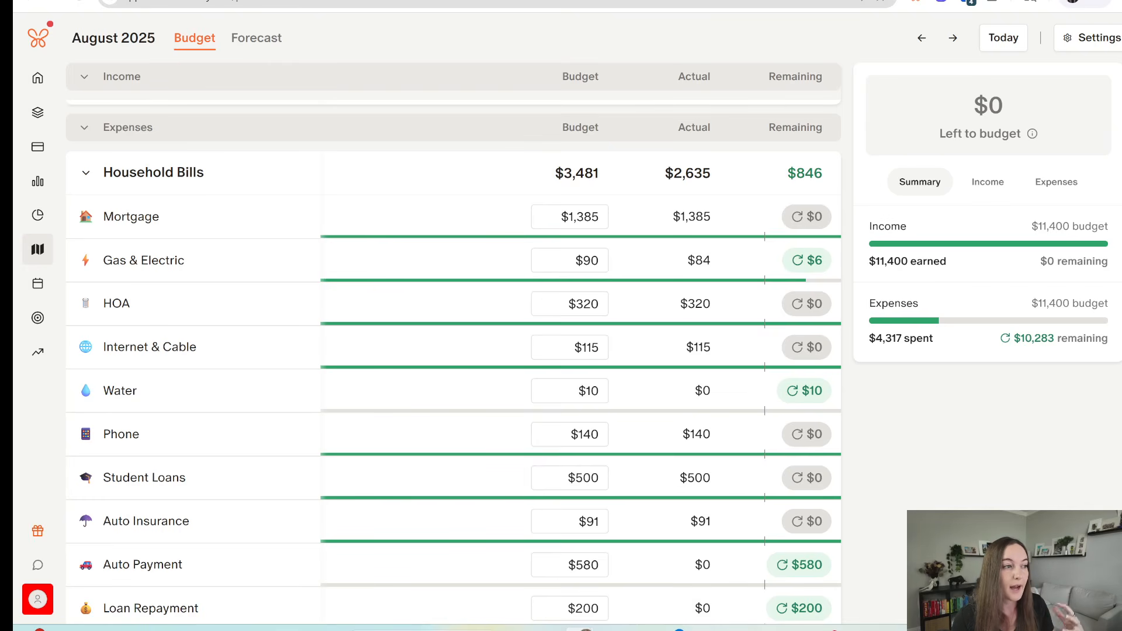
# Switch to the Evolving Money membership site and review the lesson list of the Getting Started With Monarch Money course
pyautogui.click(281, 0)
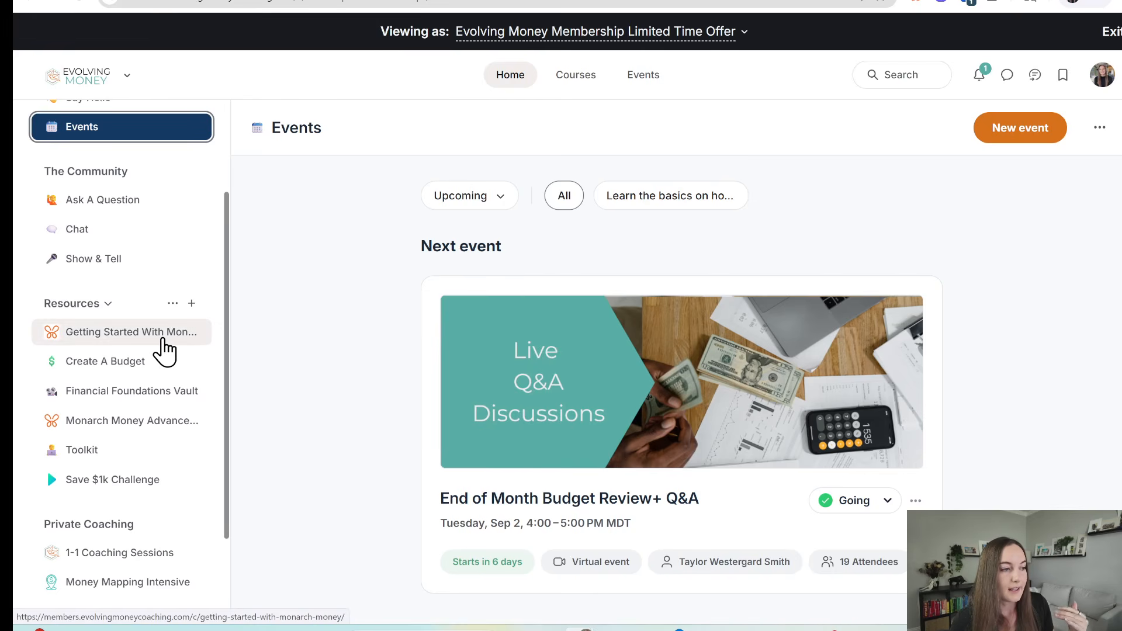
pyautogui.click(165, 350)
pyautogui.scroll(-2, 885, 363)
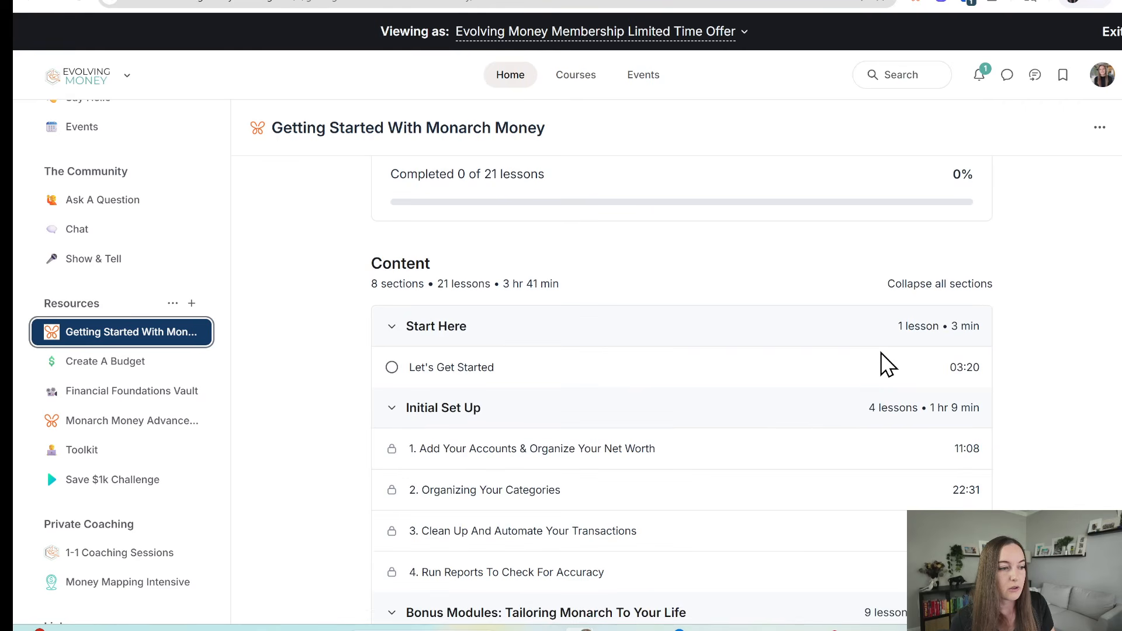
pyautogui.scroll(-3, 645, 325)
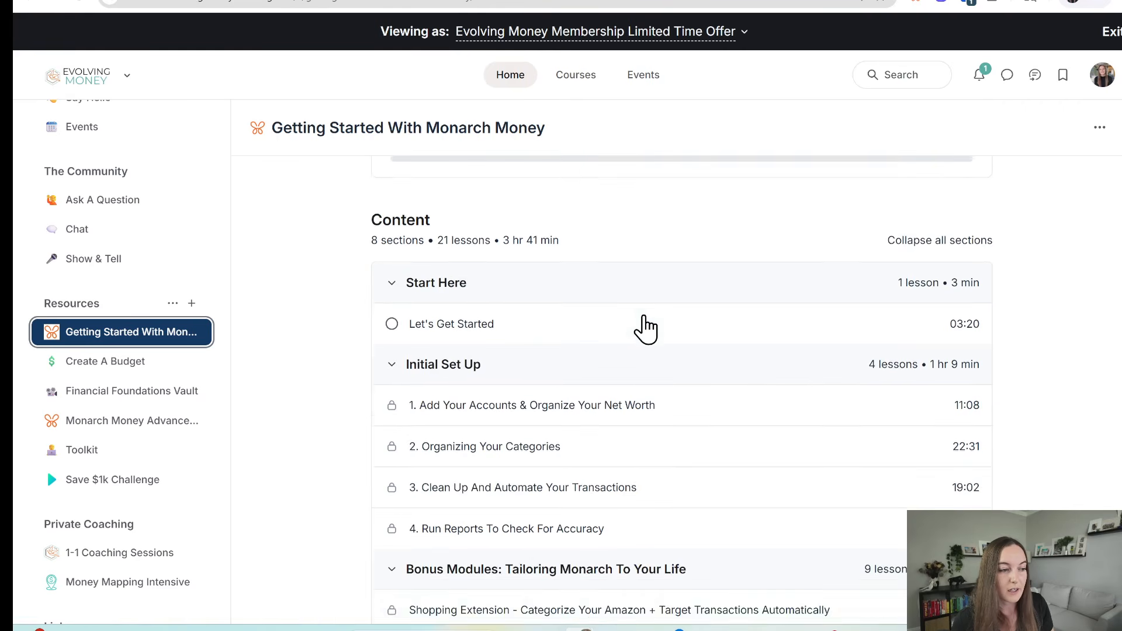
pyautogui.scroll(-1, 646, 325)
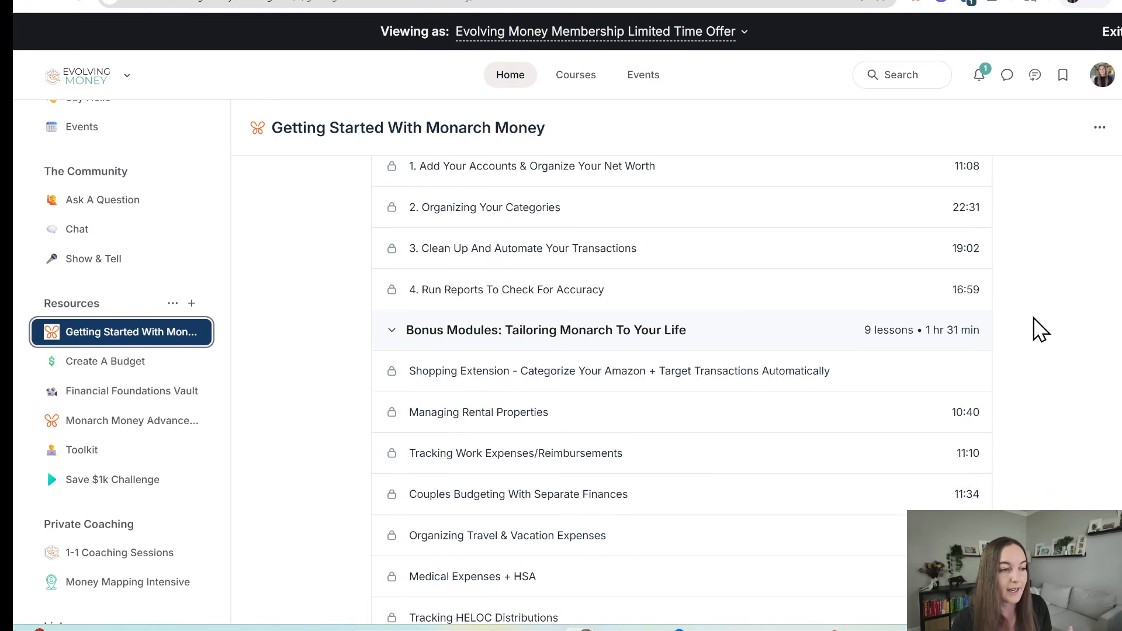
pyautogui.scroll(-2, 1041, 331)
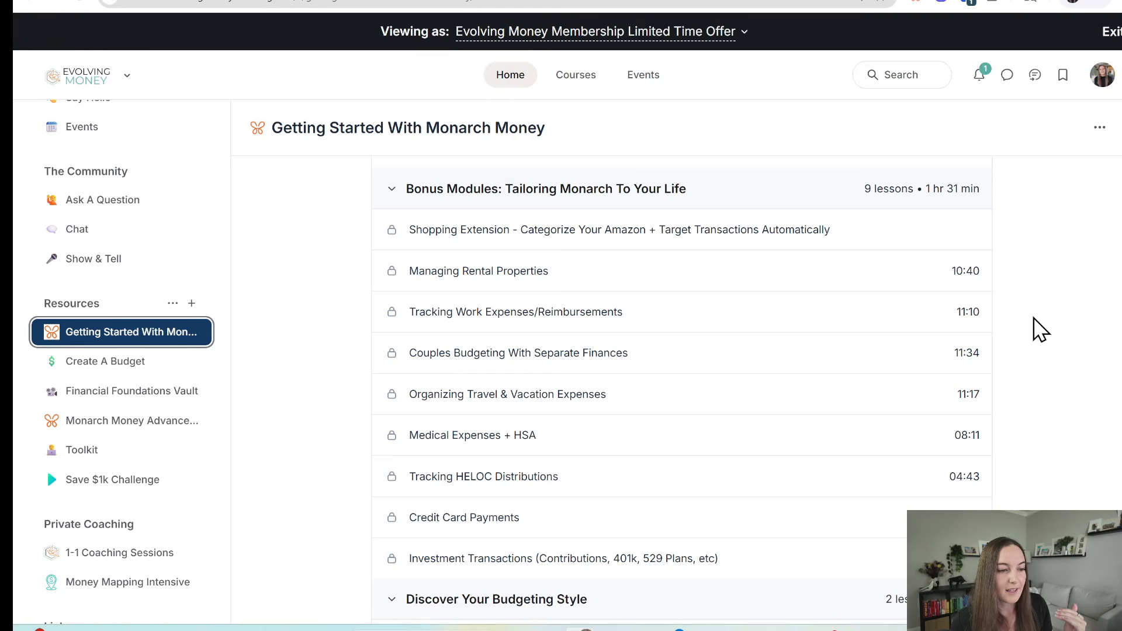
pyautogui.scroll(-1, 1041, 330)
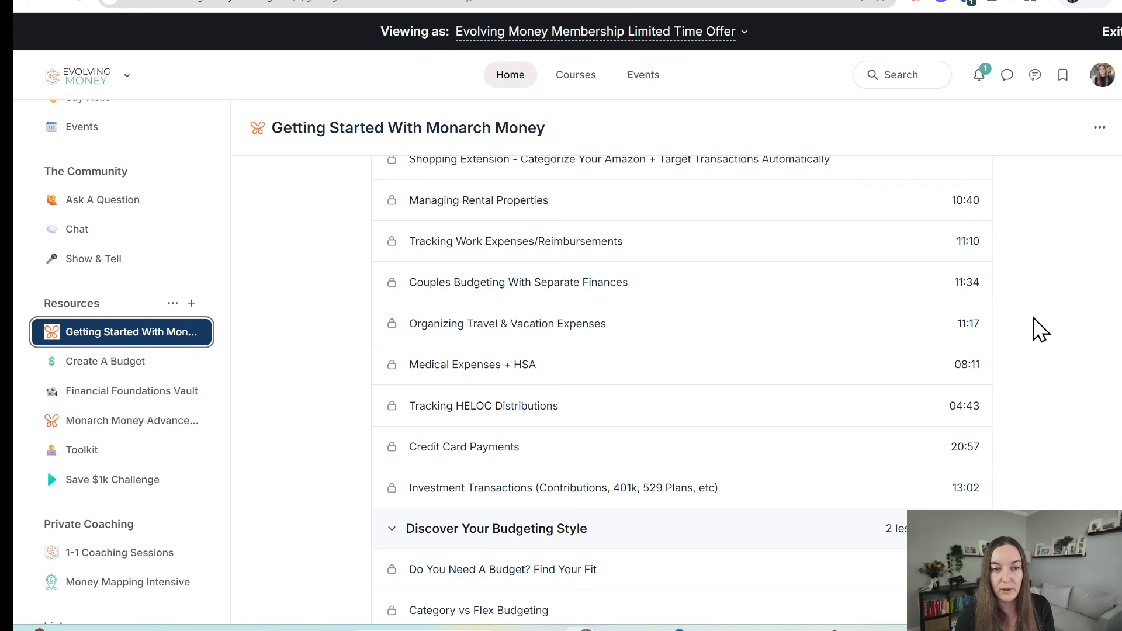
pyautogui.scroll(-1, 1040, 330)
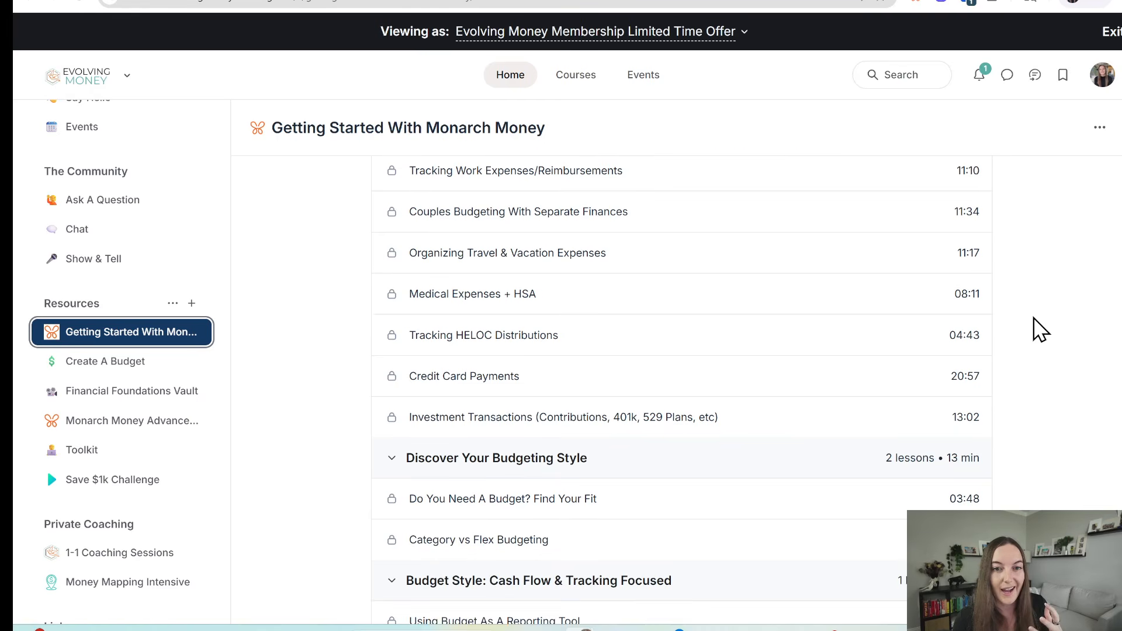
pyautogui.scroll(-2, 992, 308)
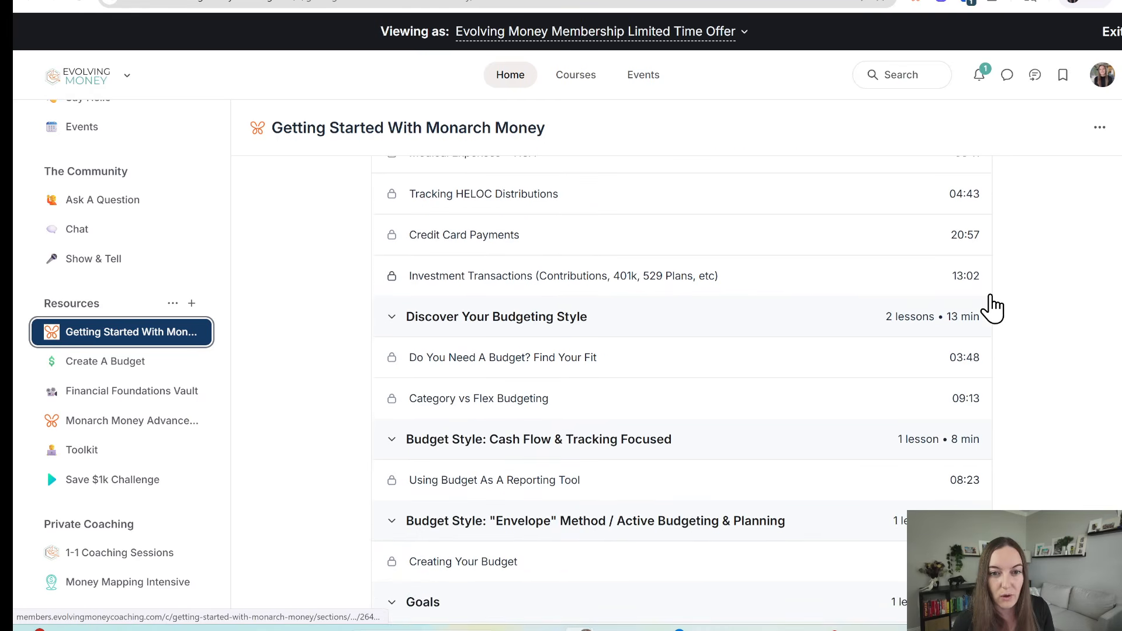
pyautogui.scroll(-3, 1022, 315)
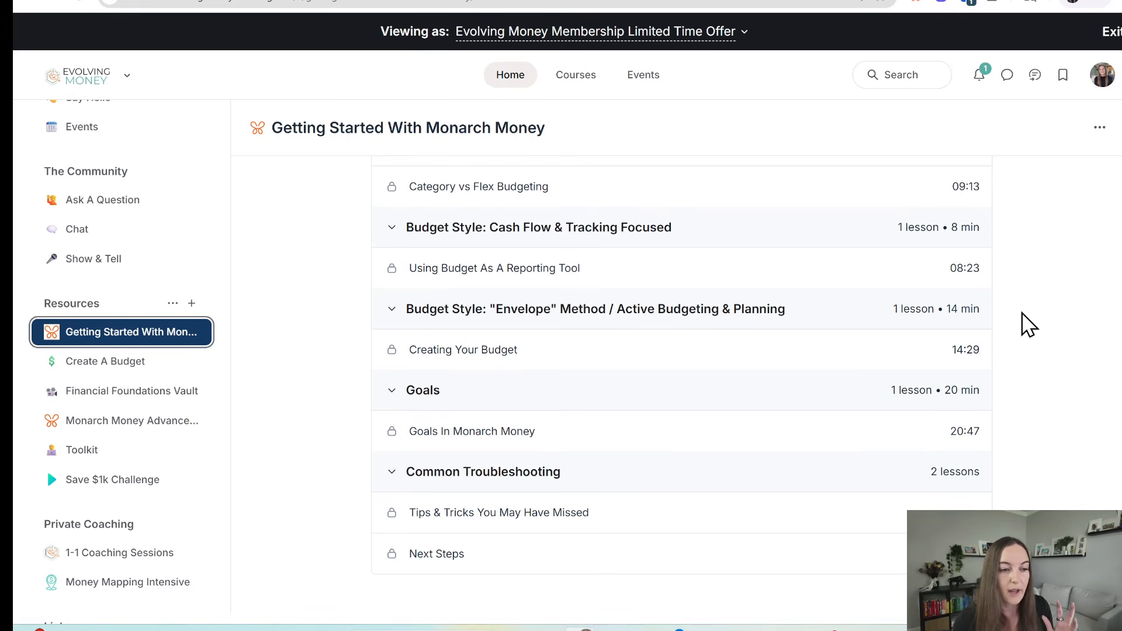
pyautogui.scroll(1, 1023, 316)
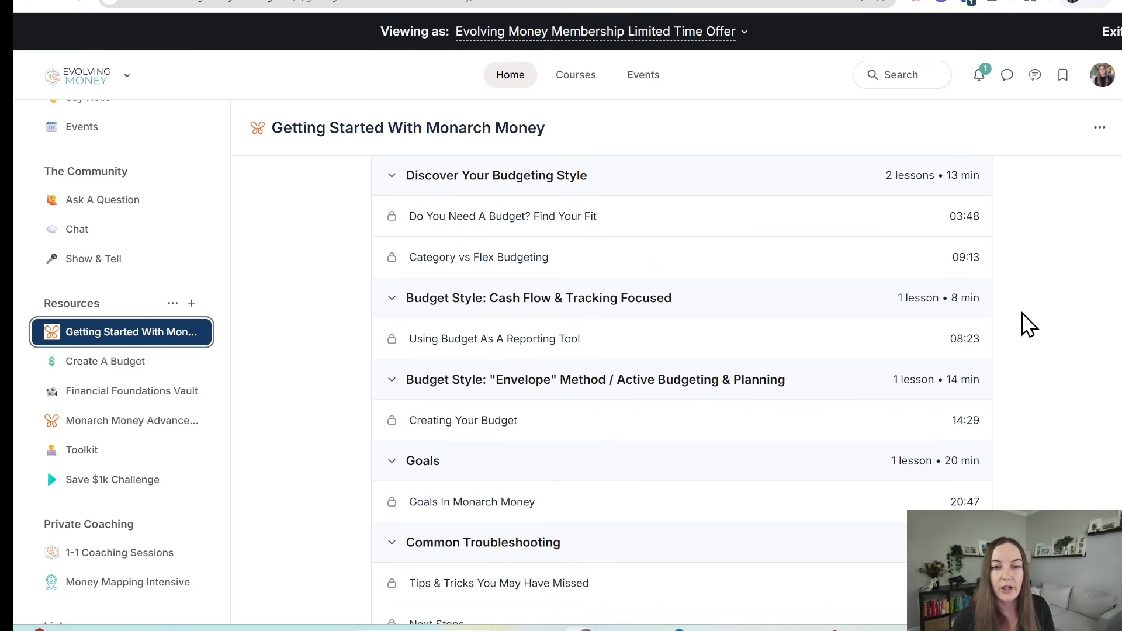
pyautogui.scroll(5, 1029, 324)
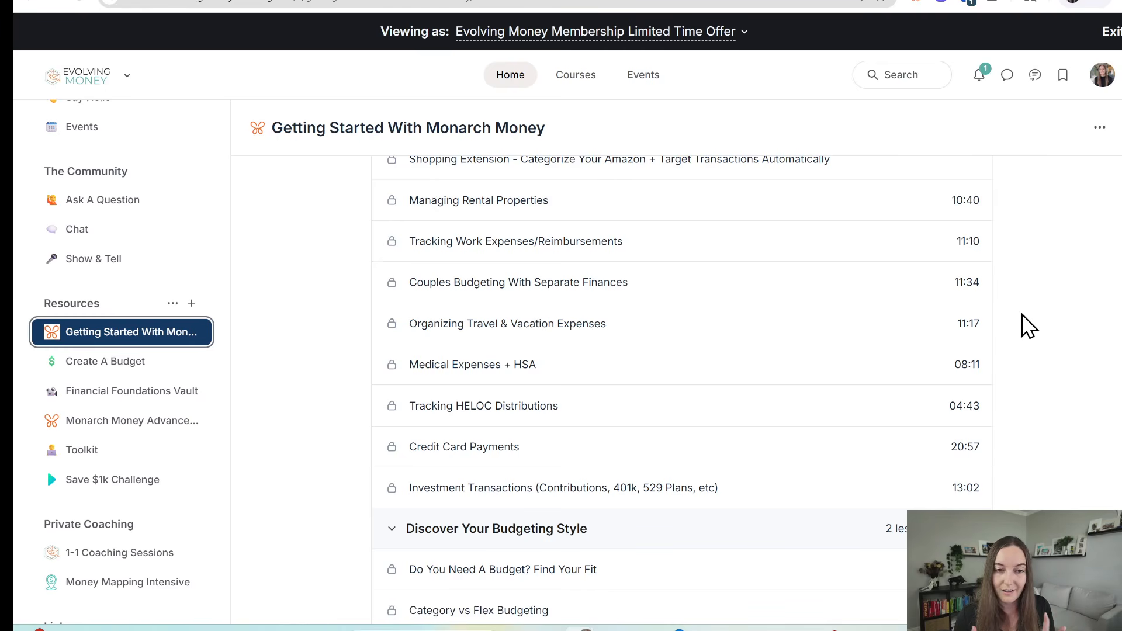
pyautogui.scroll(2, 1029, 326)
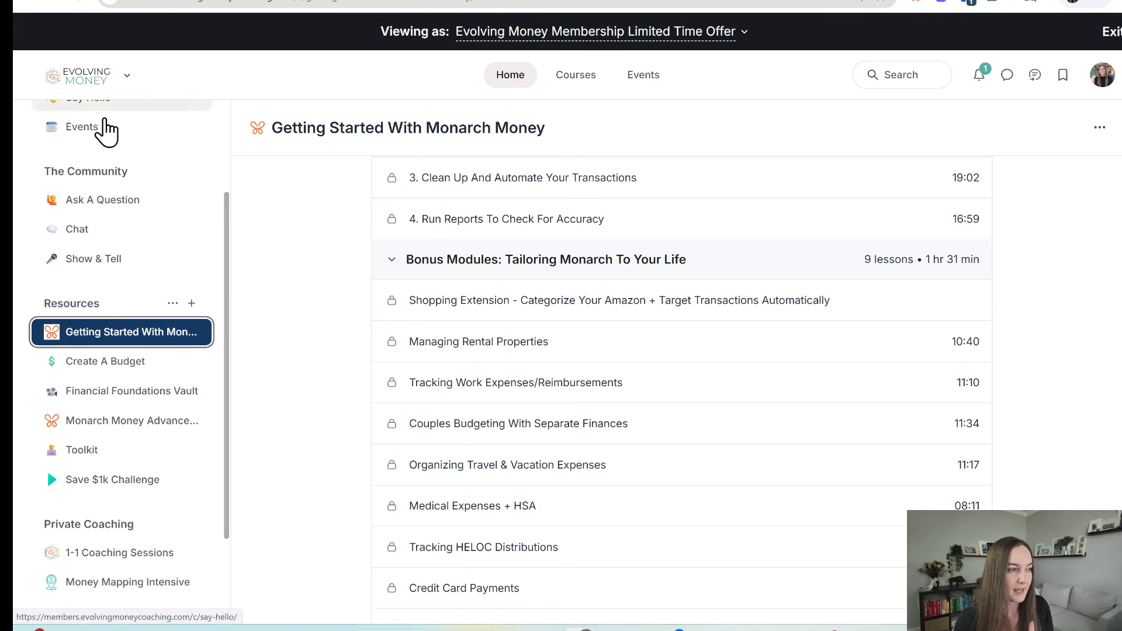
# Open the membership site's Events and view the upcoming September 2025 sessions
pyautogui.click(84, 127)
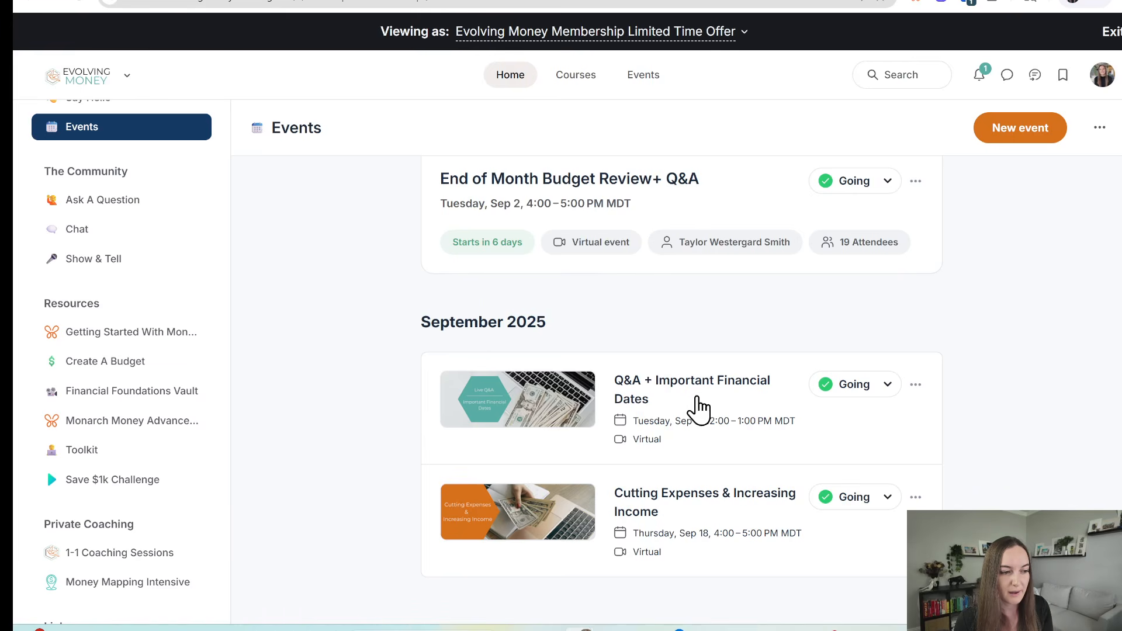